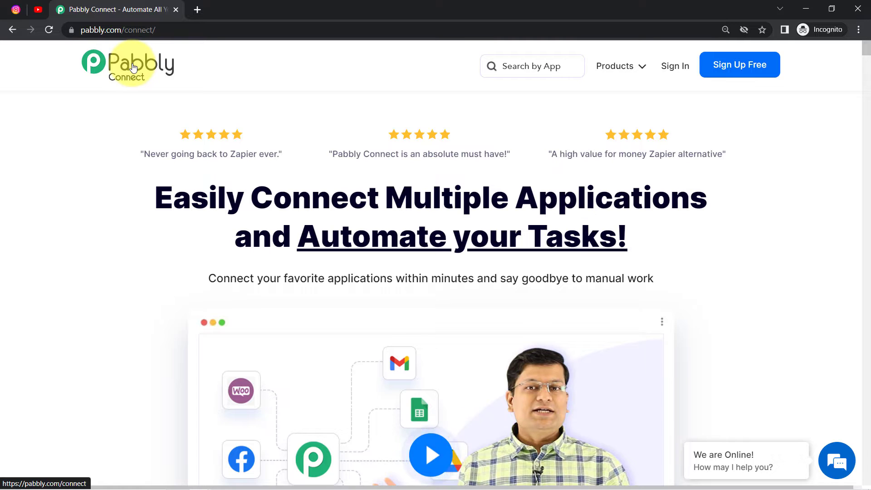
Sign in to the Pabbly account and open the Pabbly Connect dashboard.
drag(100, 29, 164, 26)
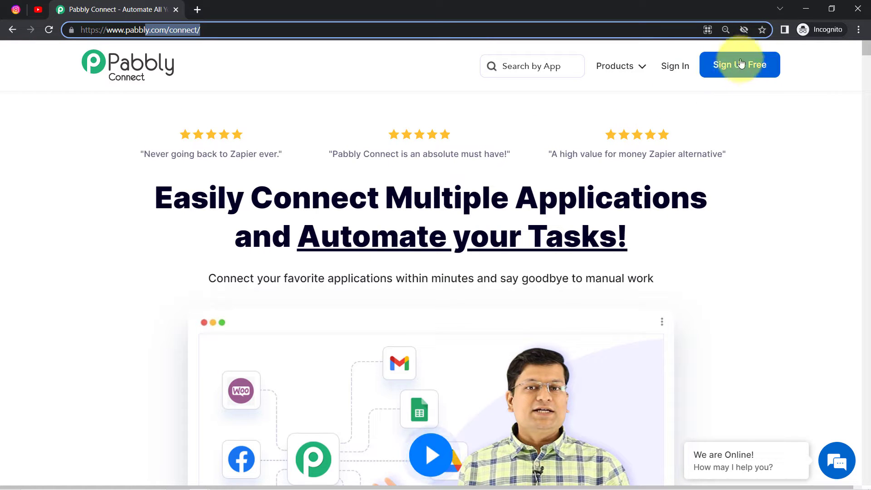
click(674, 71)
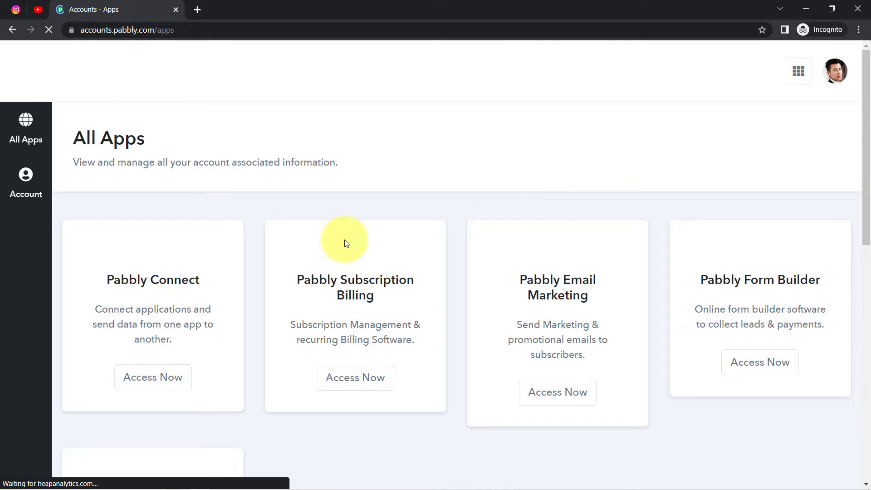
click(159, 396)
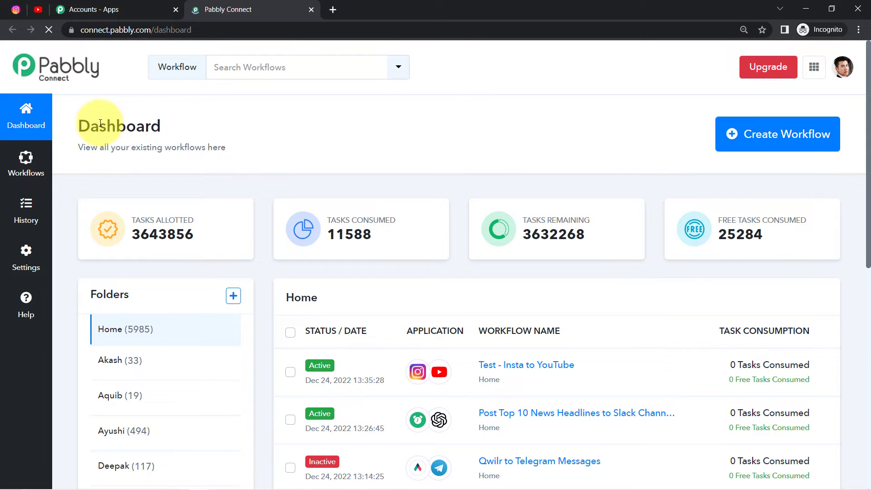
Create a new workflow named "Automatically Upload Instagram Videos on YouTube Channel".
drag(100, 123, 213, 149)
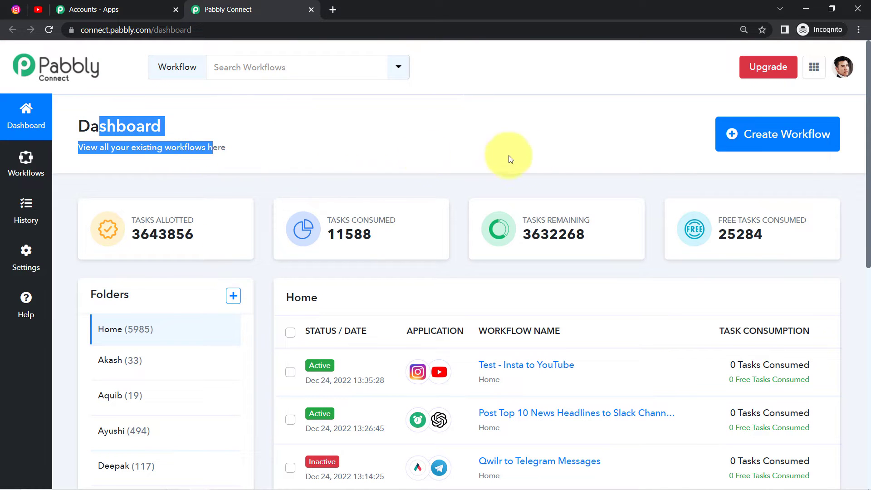
click(755, 133)
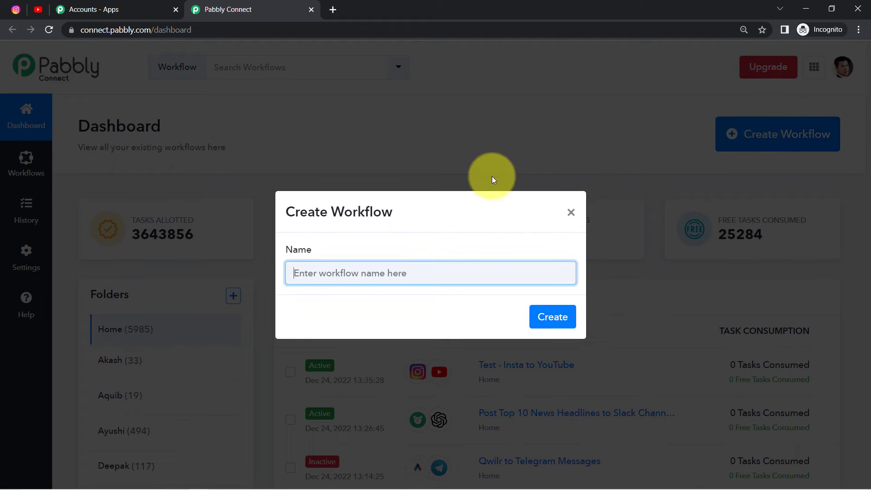
click(311, 217)
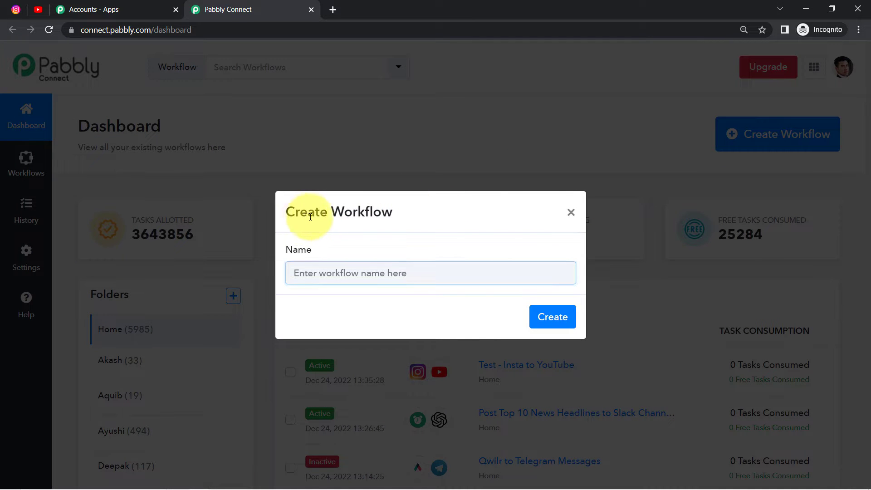
drag(310, 217, 399, 211)
click(328, 271)
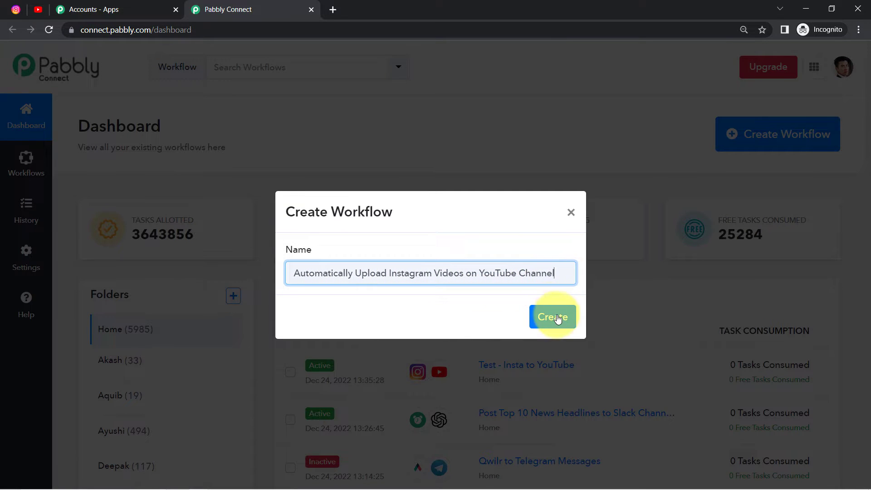
click(553, 316)
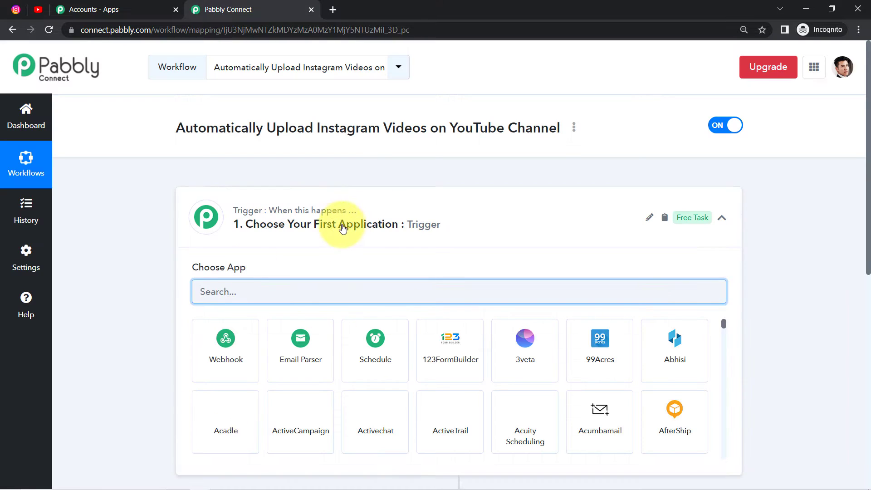
Choose Instagram as the workflow's trigger application.
click(335, 221)
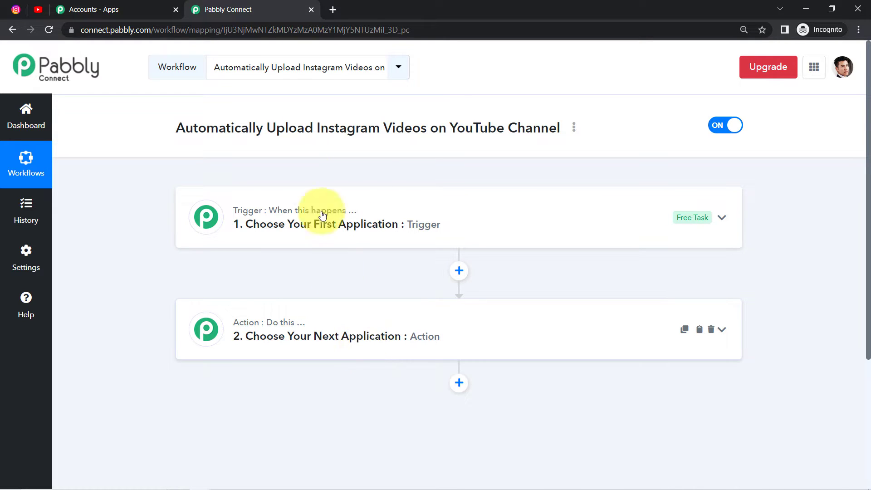
drag(219, 128, 474, 124)
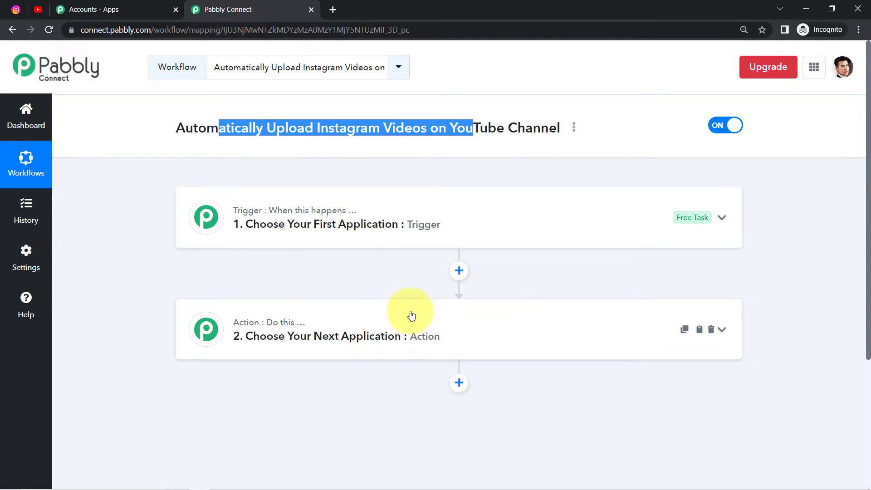
click(366, 234)
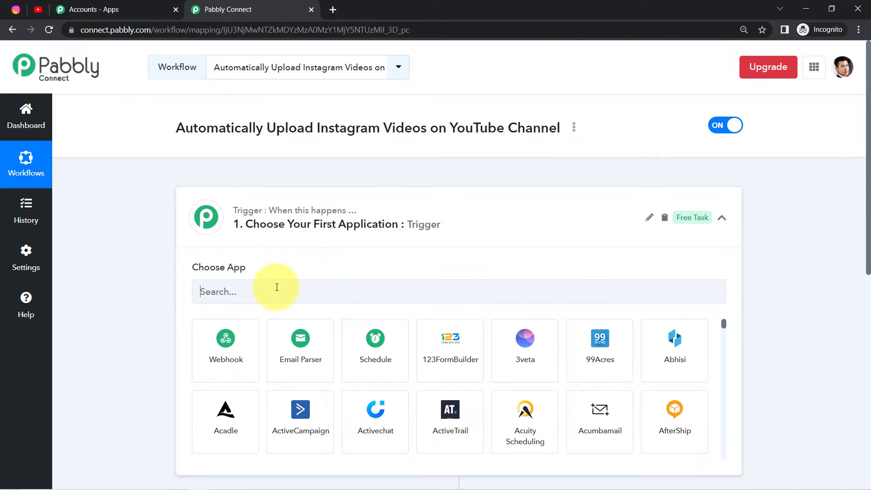
click(276, 287)
text(inst)
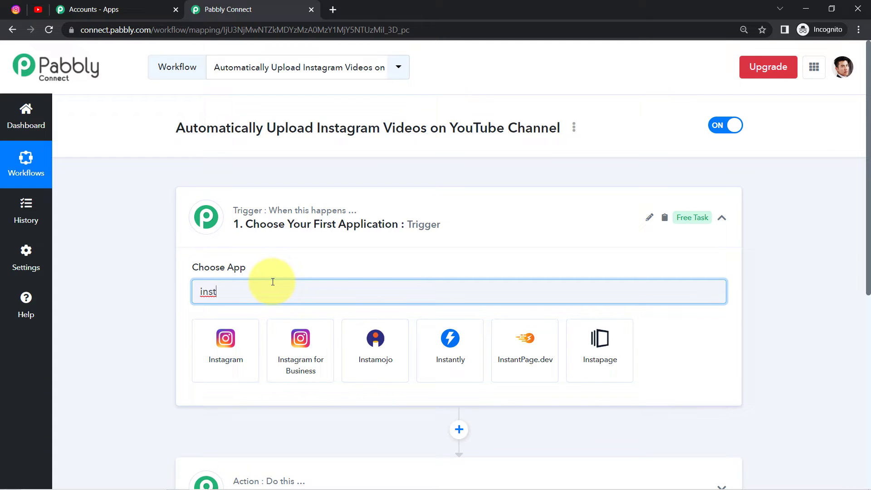
click(227, 338)
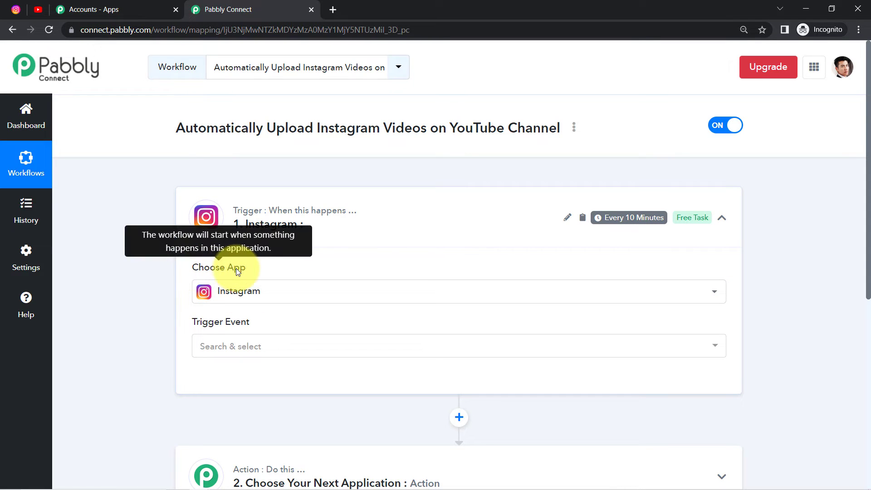
Set the Instagram trigger event to New Media Posted in My Account.
click(215, 352)
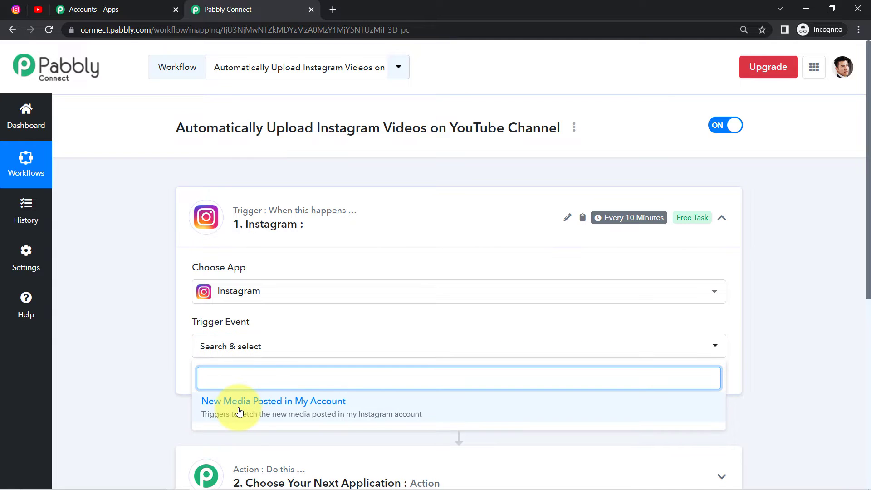
click(240, 411)
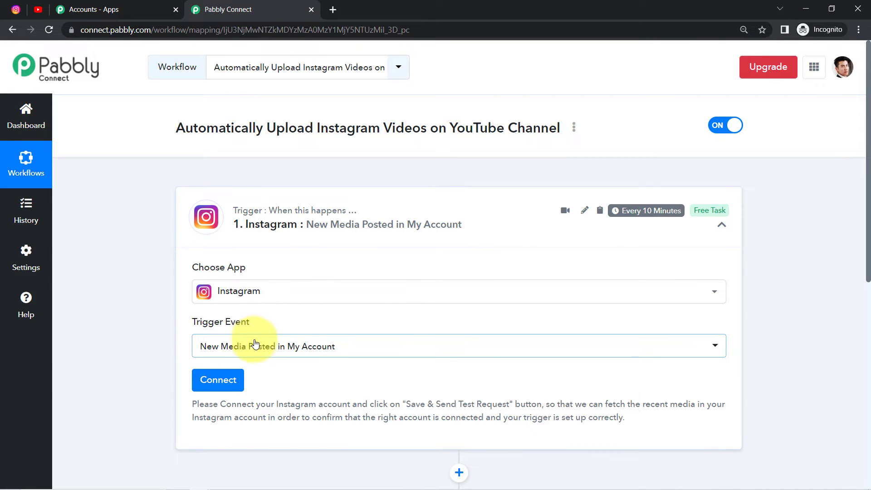
click(277, 346)
click(275, 346)
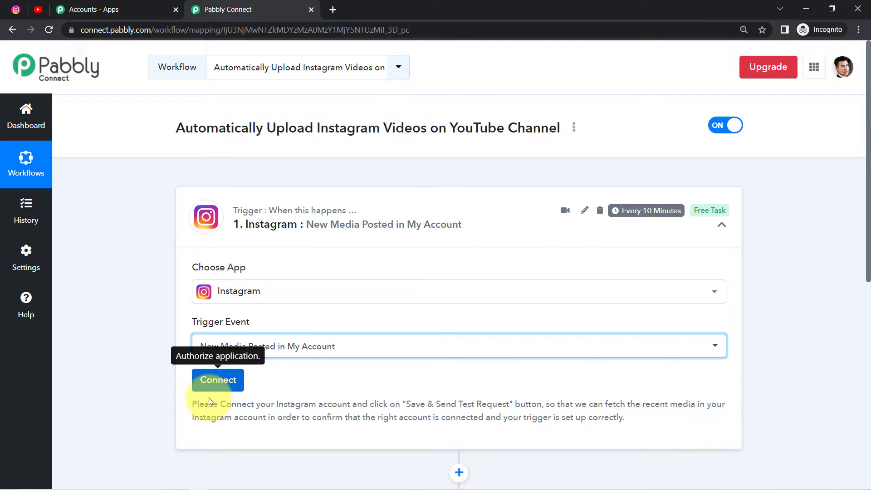
Connect the Instagram trigger to the account by adding and authorizing a new connection.
drag(204, 404, 593, 417)
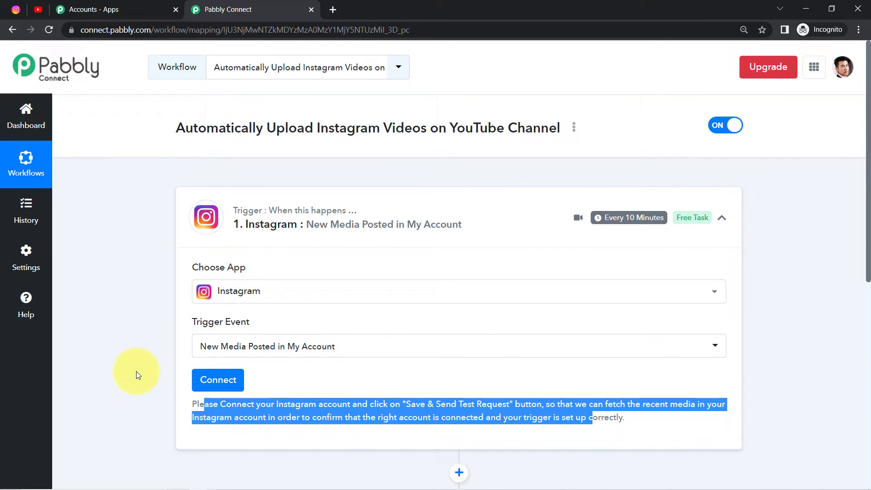
click(225, 383)
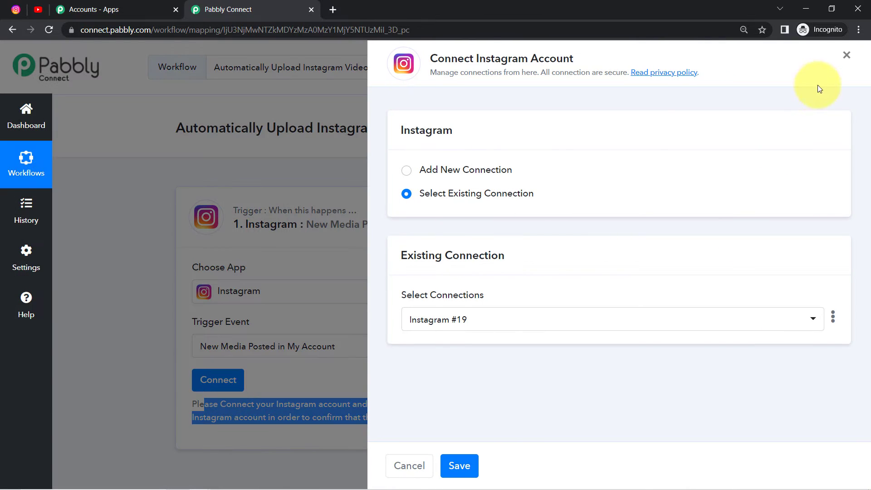
click(487, 168)
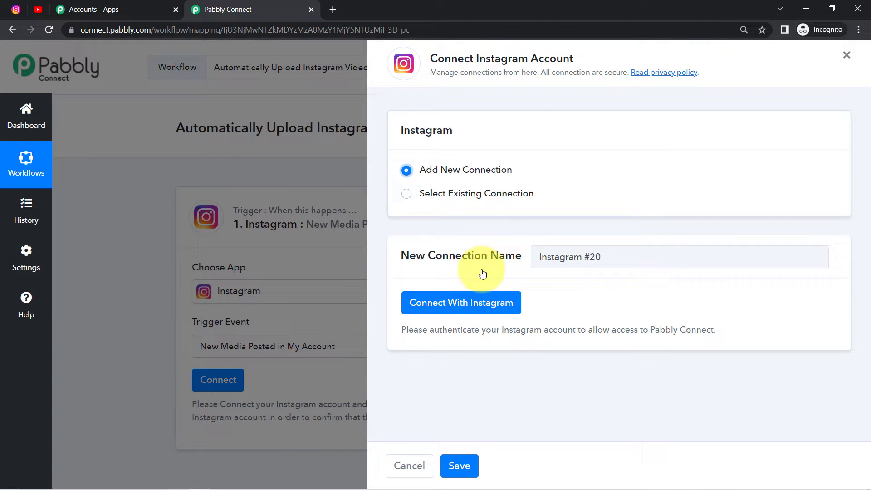
click(467, 302)
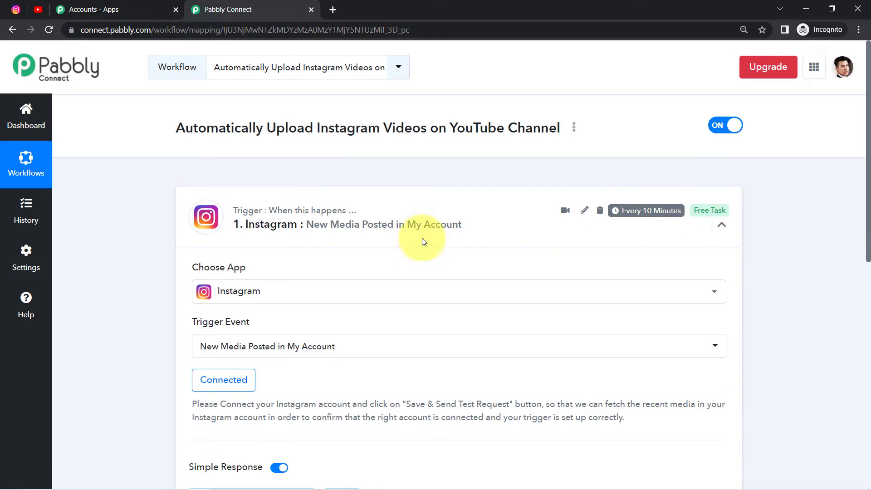
drag(869, 181, 869, 321)
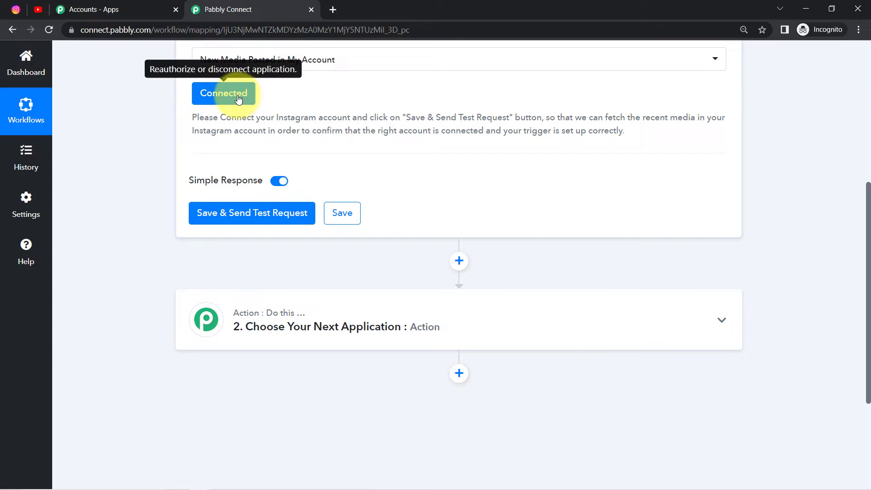
Switch to Instagram and start a new post with the PHP Course MP4 video from the computer.
click(18, 9)
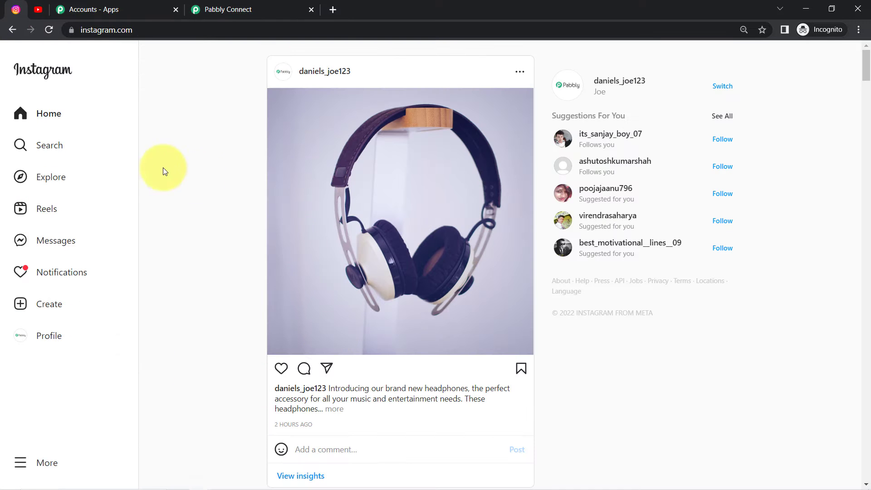
click(213, 10)
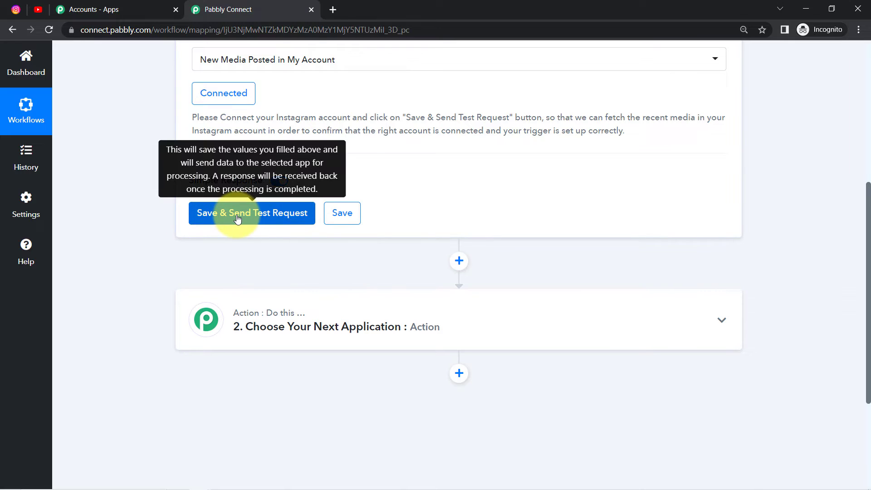
click(19, 13)
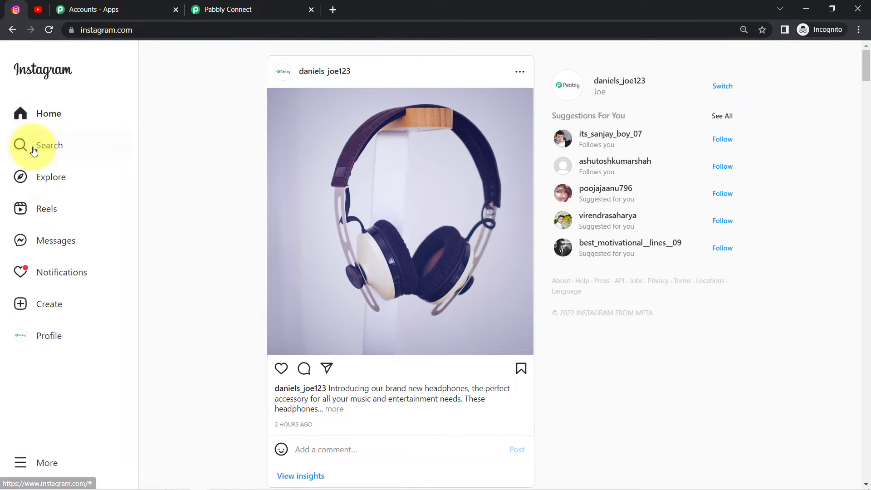
click(41, 308)
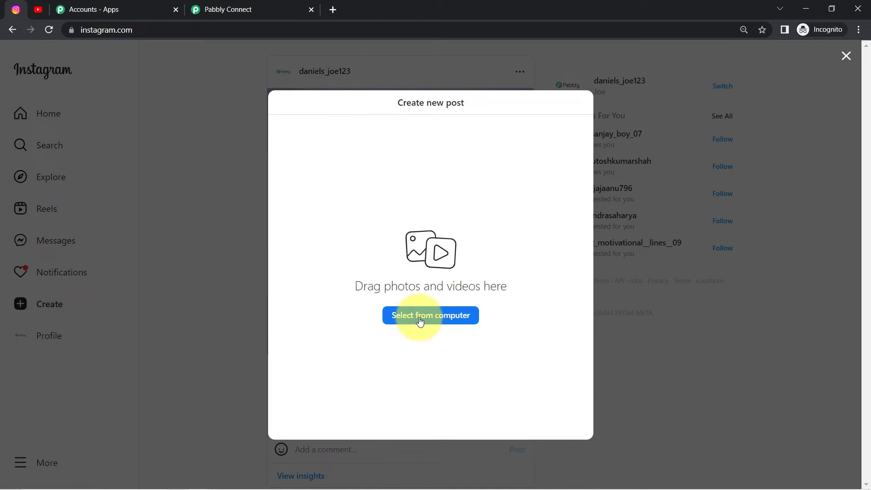
click(418, 319)
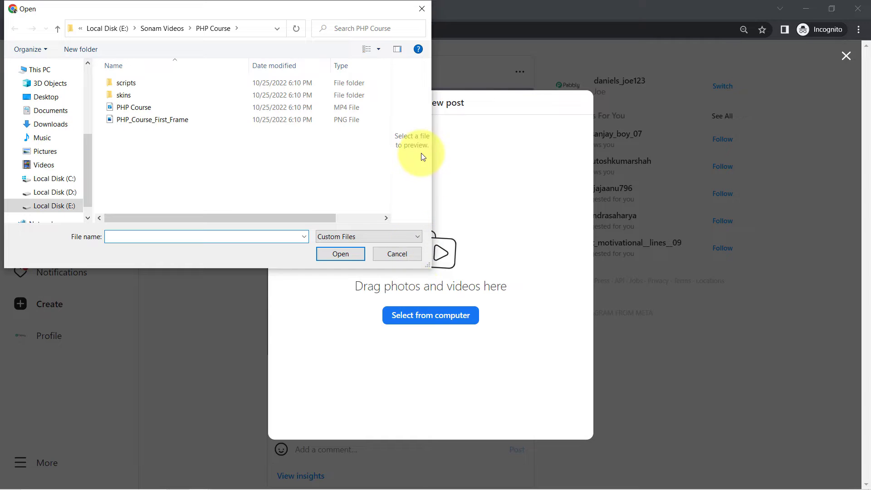
click(124, 110)
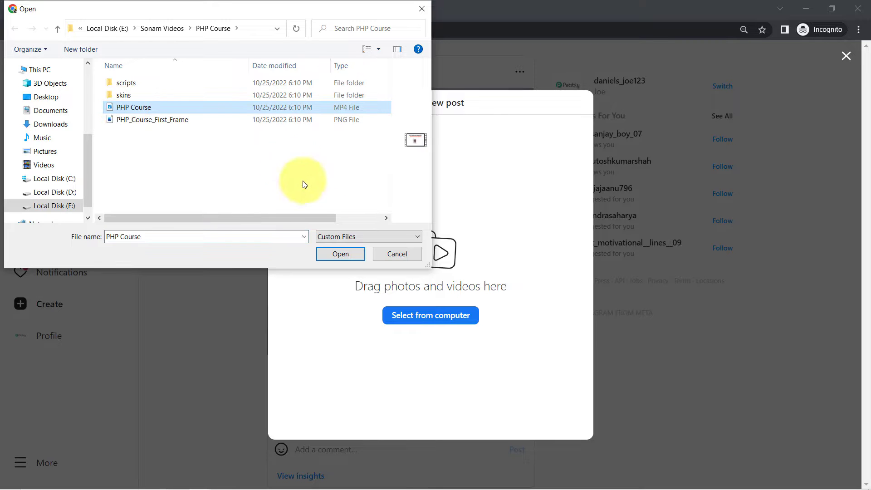
click(348, 252)
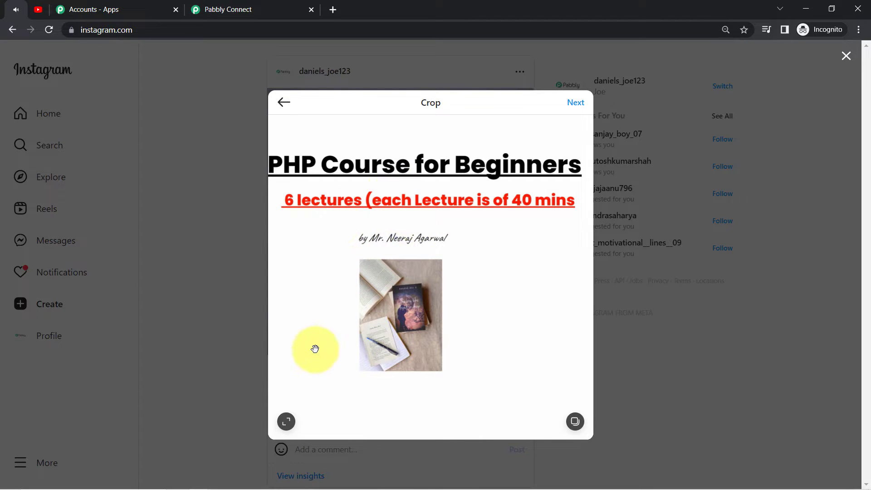
Try the Original, 1:1 and 9:16 crops on the video, set it to 16:9 and continue to the editing stage.
click(286, 422)
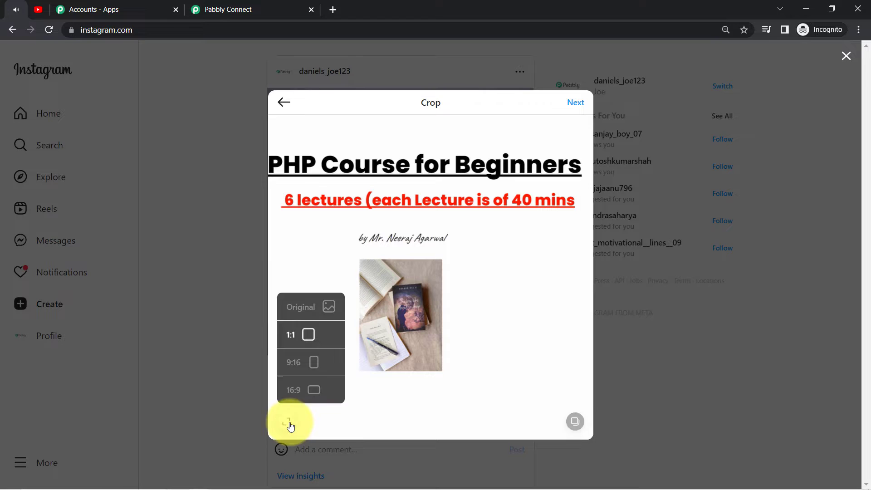
click(292, 306)
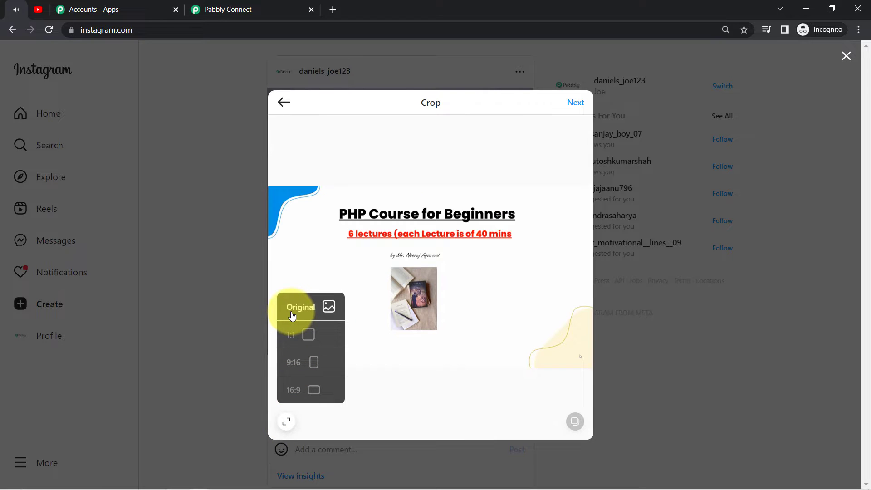
click(307, 335)
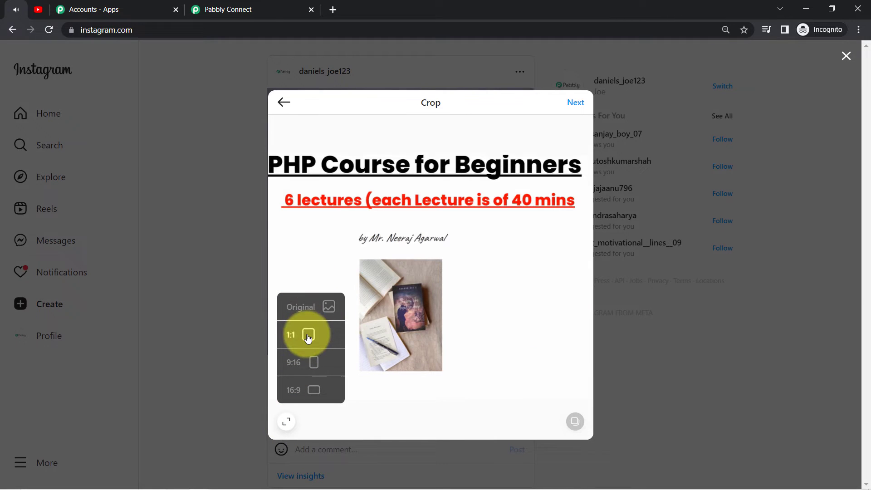
click(302, 362)
click(307, 402)
click(306, 335)
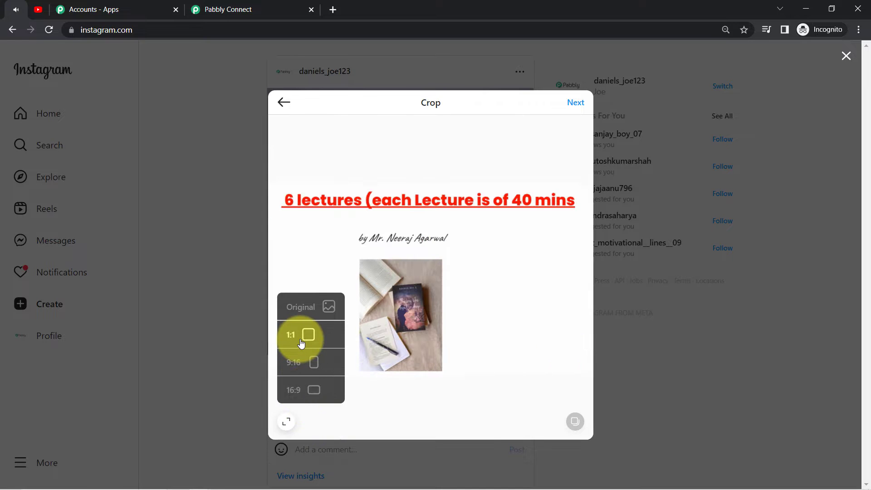
click(313, 361)
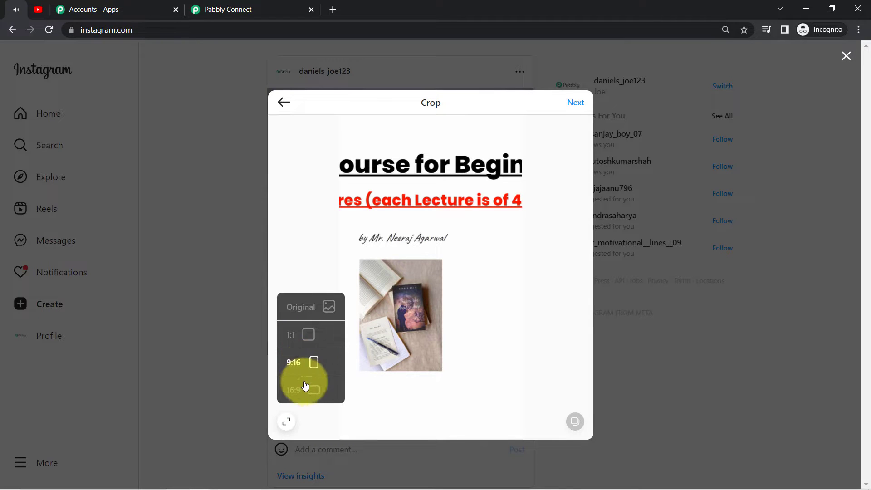
click(306, 396)
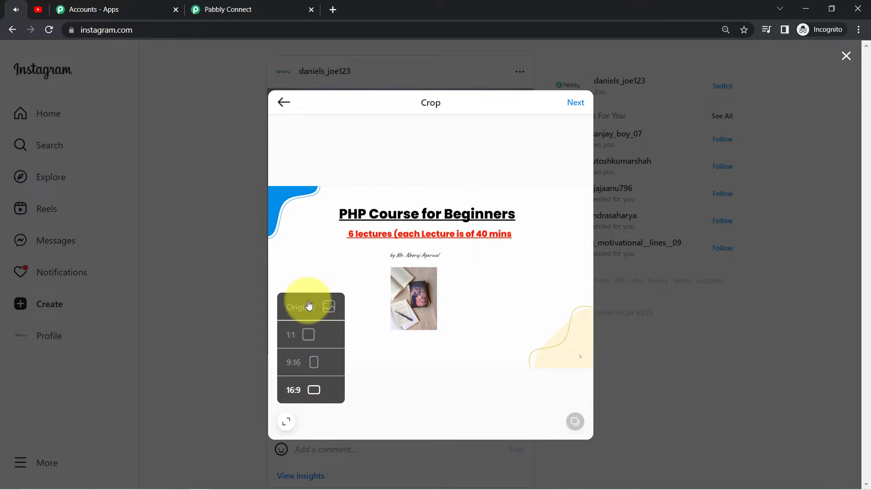
click(576, 102)
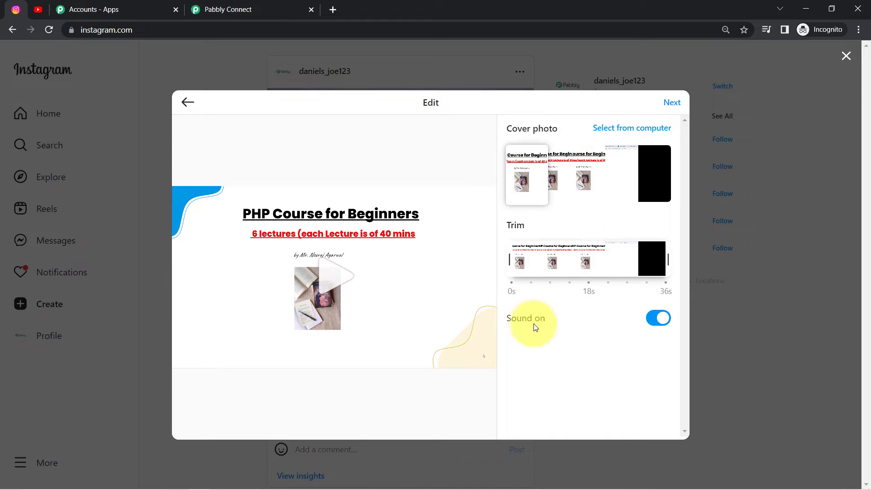
Caption the new reel "Best PHP Course for Beginners" and share it.
click(671, 103)
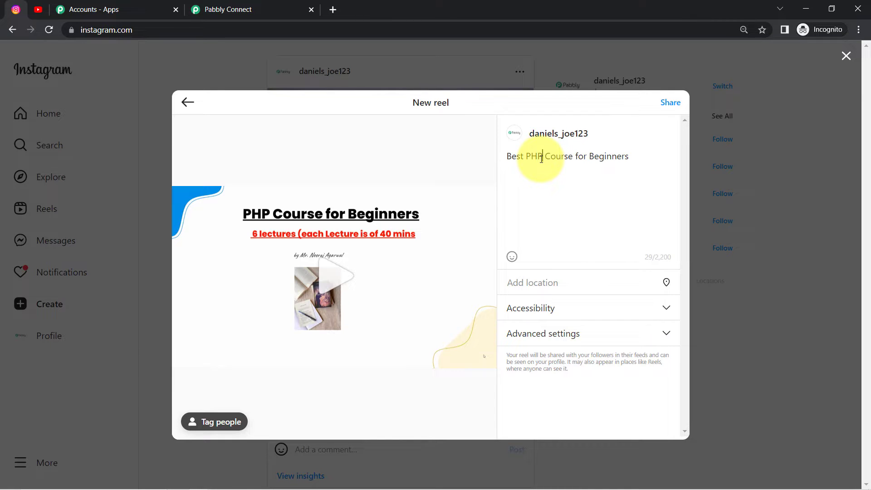
click(675, 106)
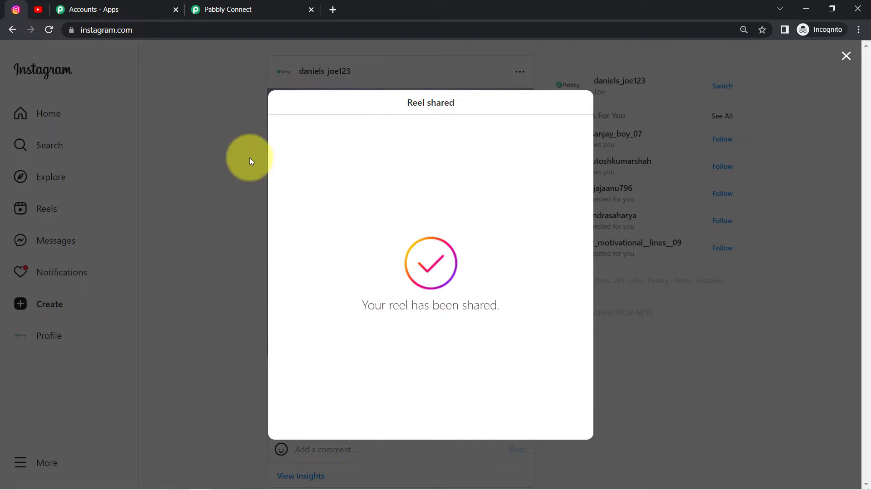
Switch to the Pabbly Connect workflow, then save the Instagram trigger and send its test request.
click(241, 4)
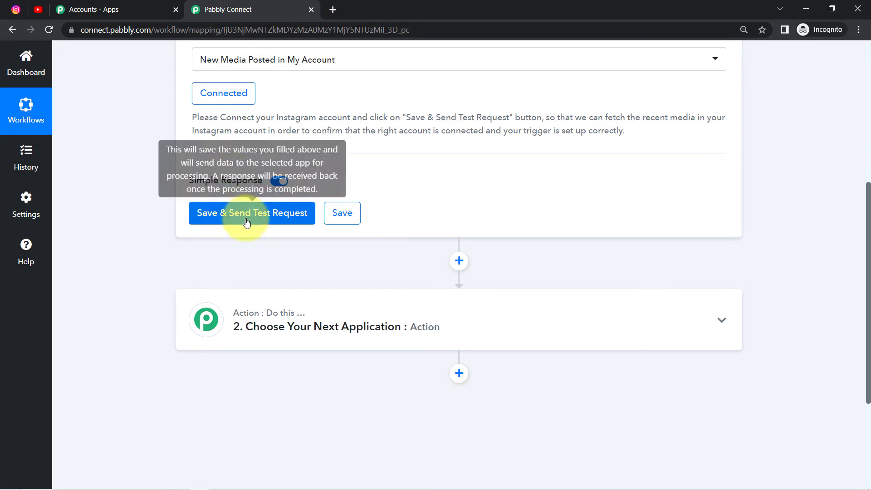
click(276, 218)
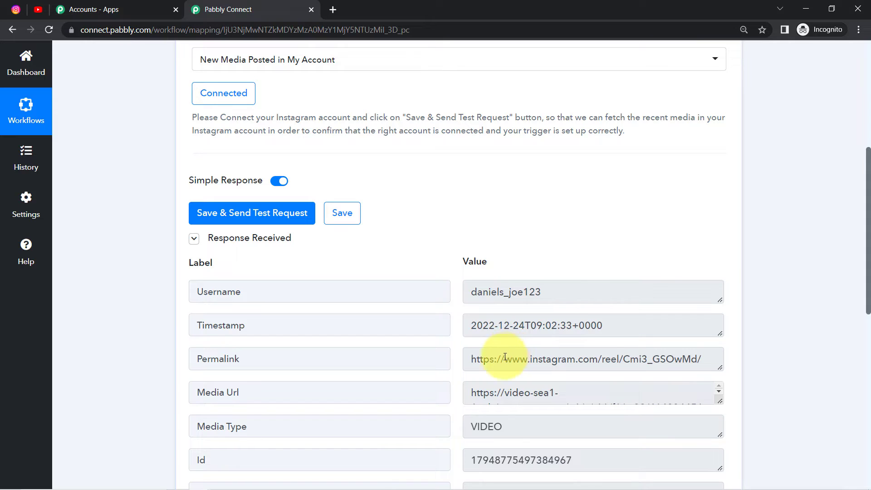
Examine the trigger's received response, comparing the username, timestamp, permalink, media URL, media type and caption fields.
drag(490, 359, 601, 371)
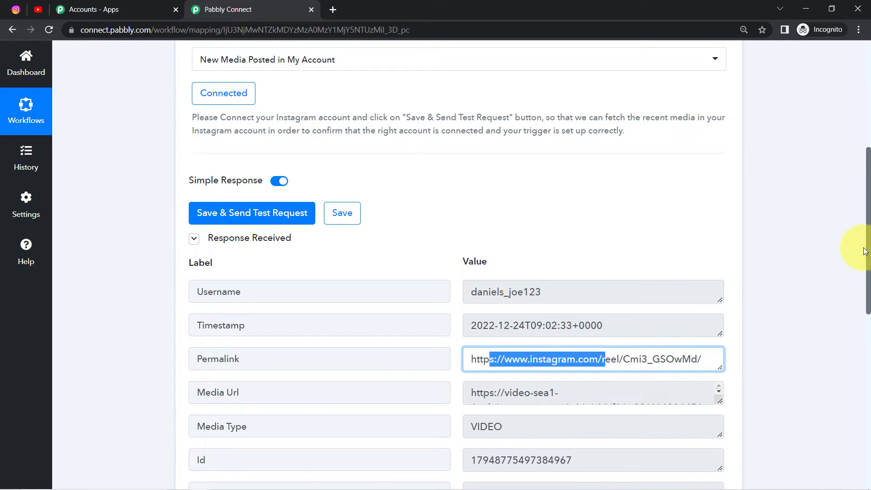
scroll(868, 255, down, 1)
mouse_move(231, 177)
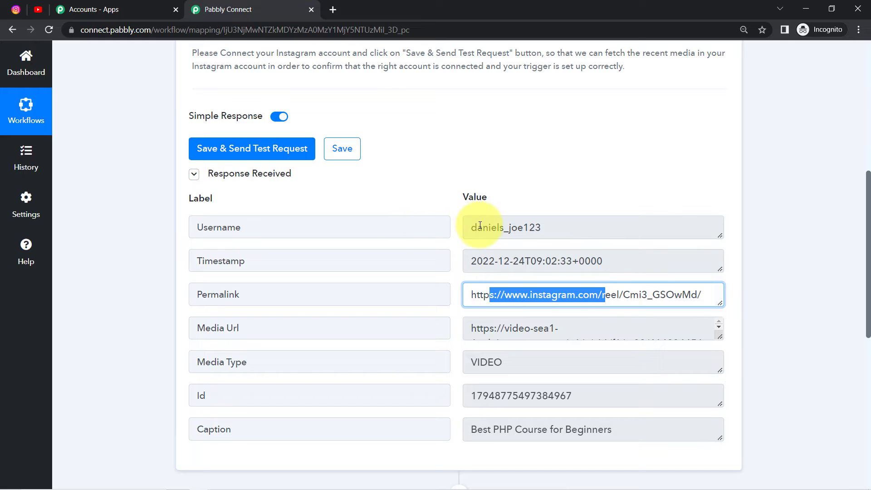
drag(481, 225, 571, 227)
drag(560, 261, 503, 263)
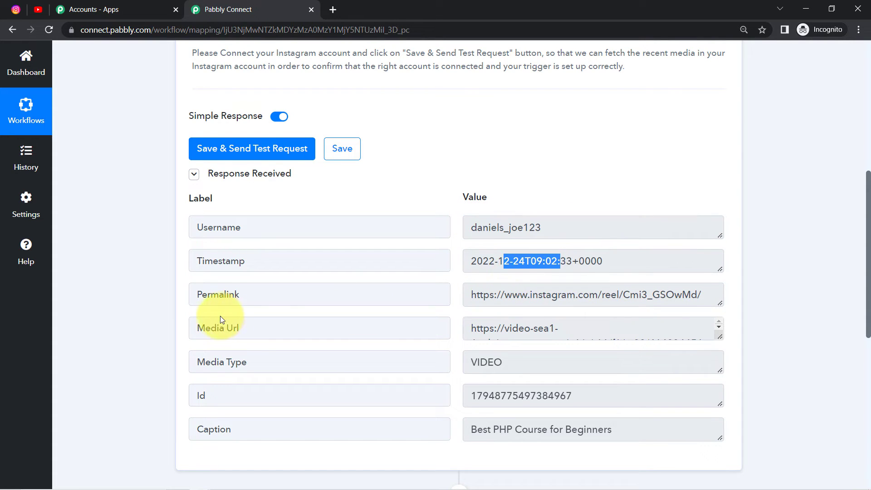
drag(198, 295, 663, 295)
click(641, 298)
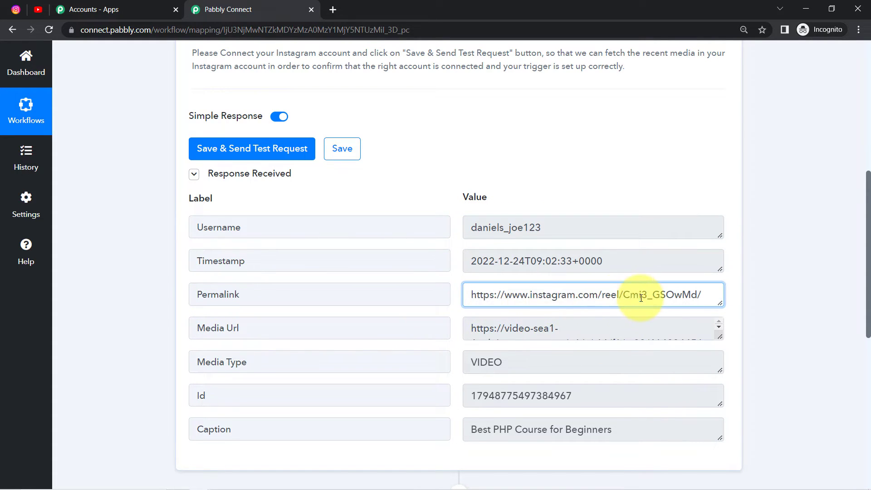
triple_click(641, 298)
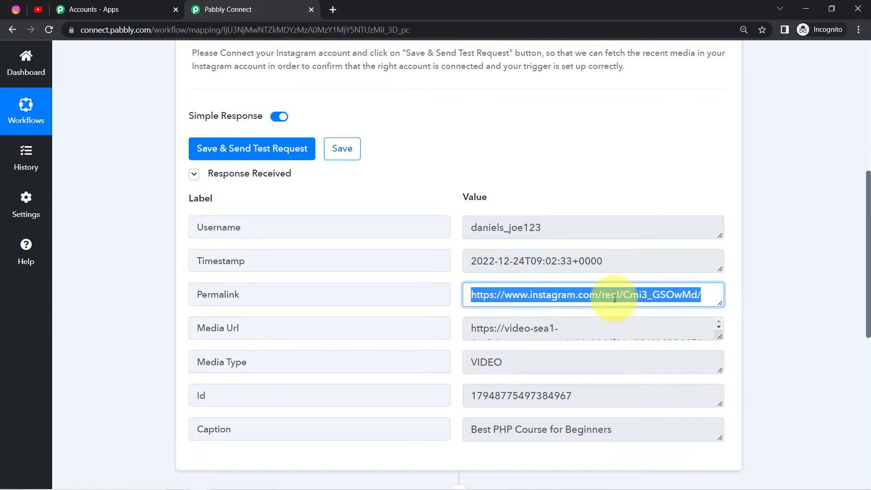
click(275, 328)
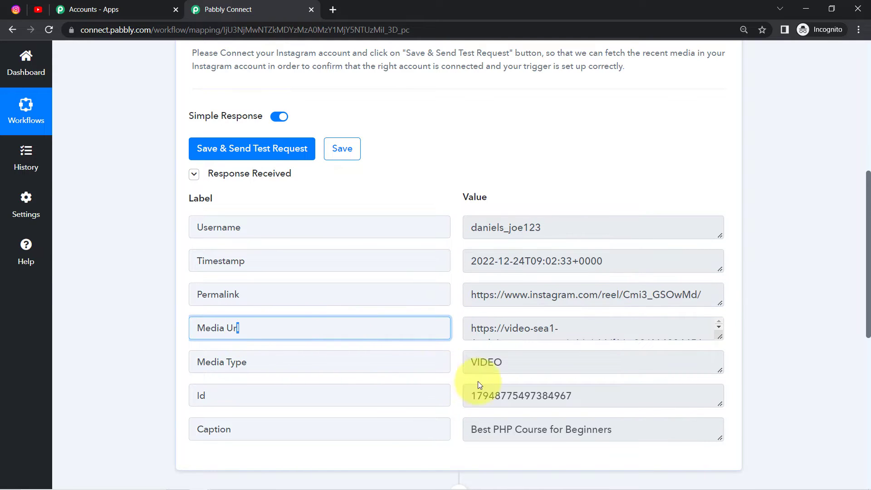
drag(242, 363, 225, 362)
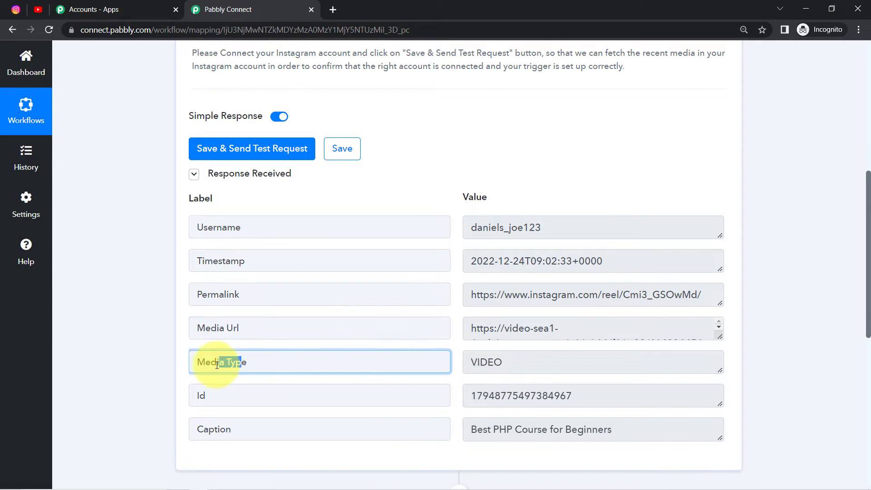
click(489, 366)
drag(231, 429, 190, 437)
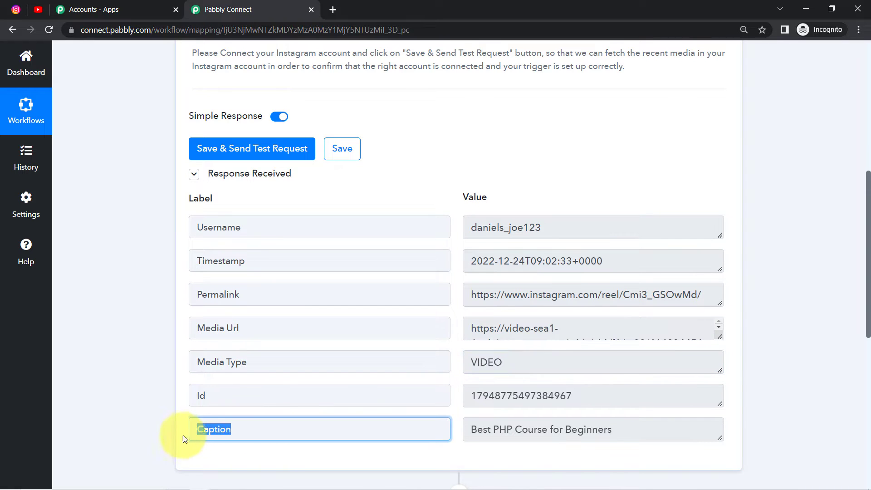
drag(483, 429, 564, 430)
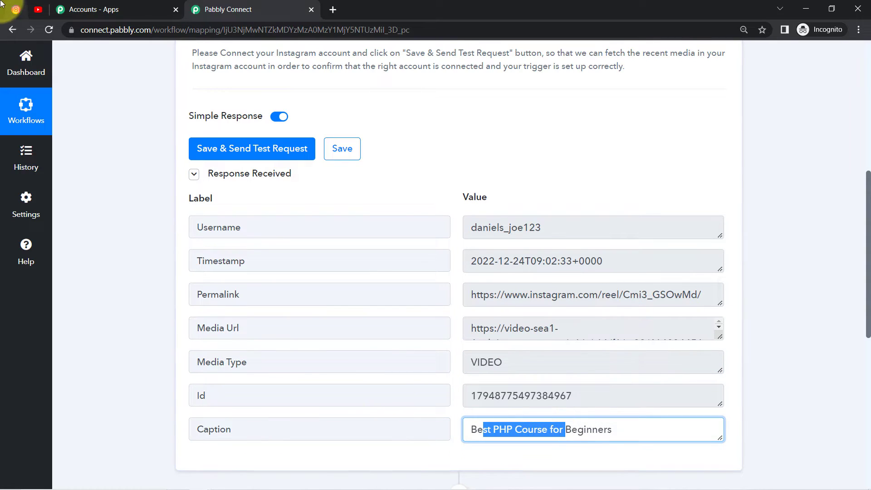
Check the shared reel and its caption in the Instagram home feed and return to the Pabbly Connect workflow.
click(15, 9)
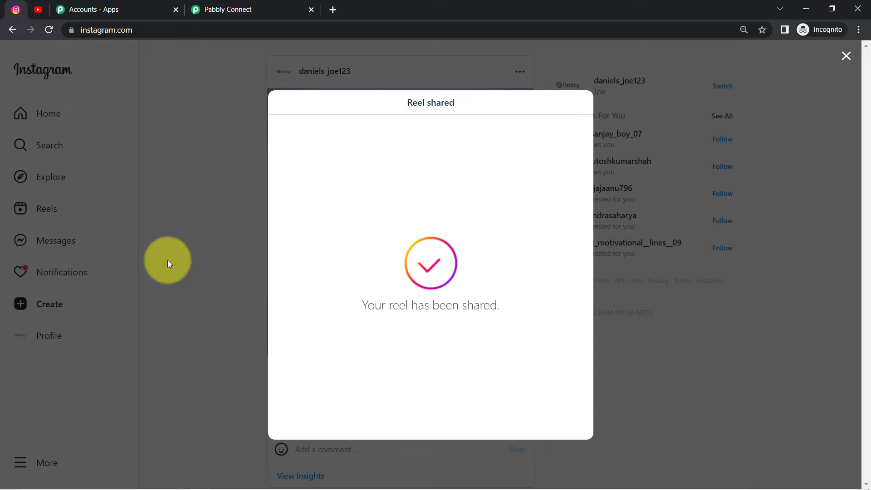
click(167, 260)
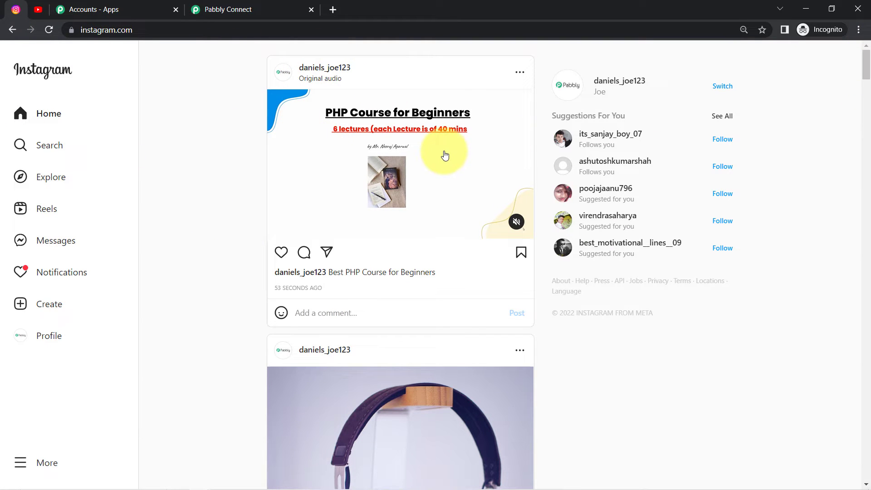
click(229, 9)
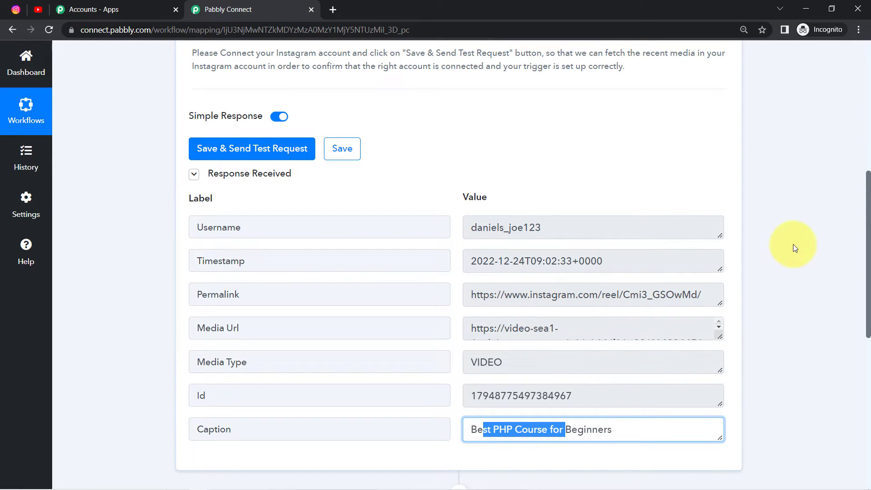
Set the workflow's second step to the YouTube app with the action event Upload Video (Beta).
drag(869, 234, 868, 356)
click(352, 240)
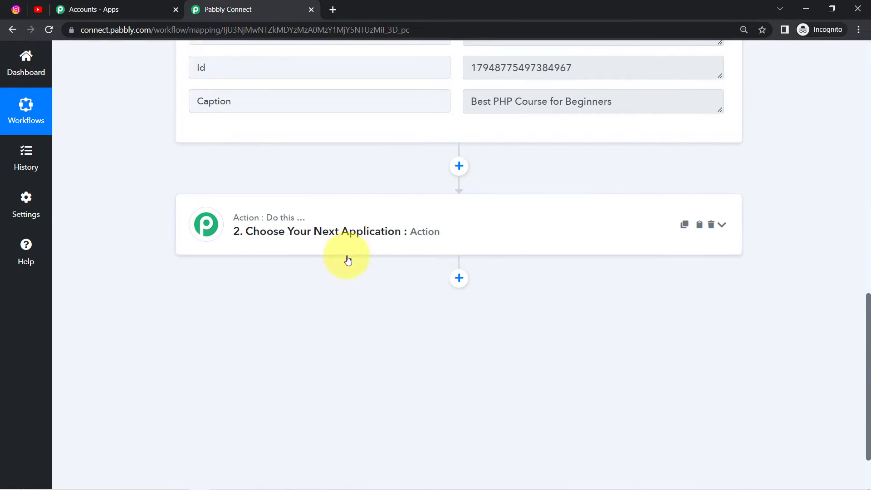
text(youtu)
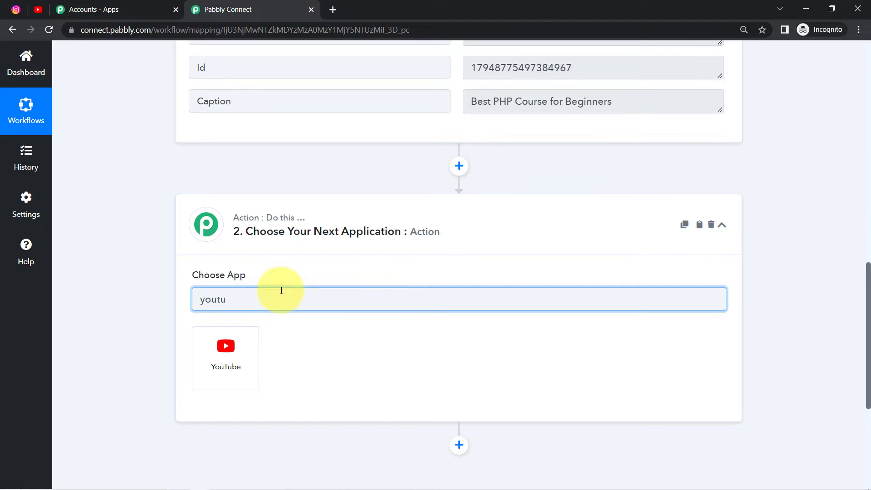
click(225, 350)
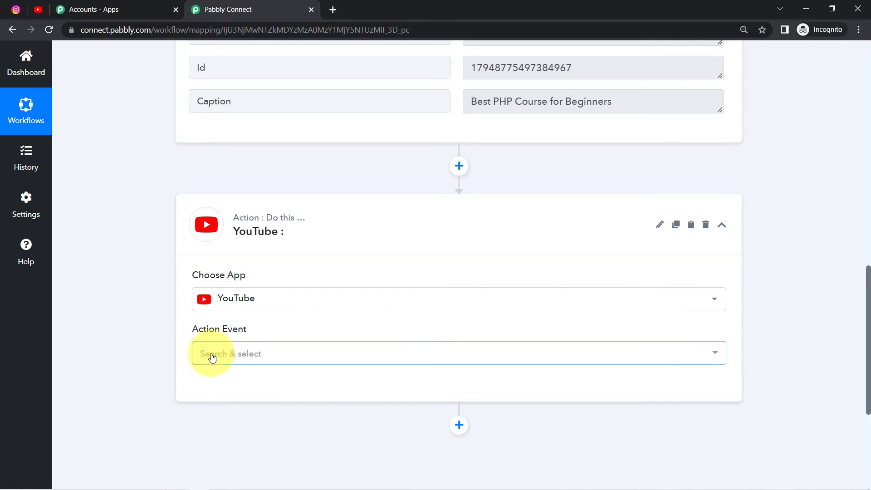
click(236, 356)
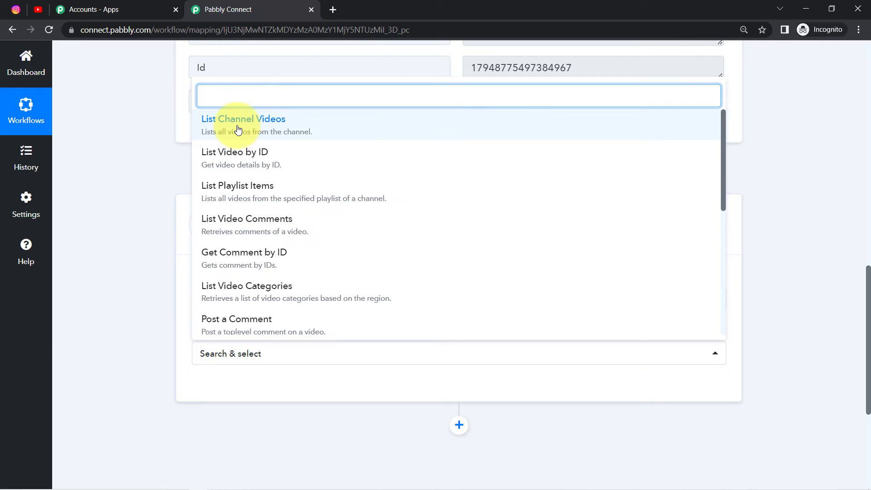
text(upl)
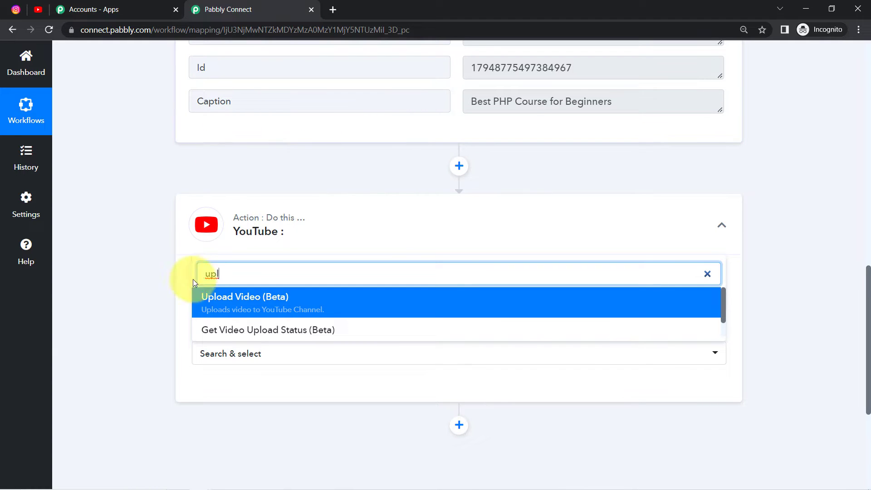
click(235, 305)
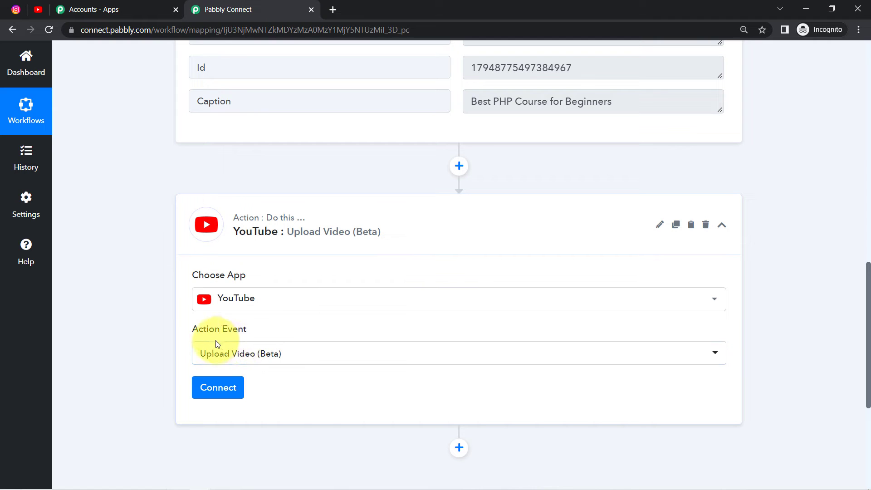
Connect the YouTube action using the existing connection YouTube #109 and save it.
click(219, 390)
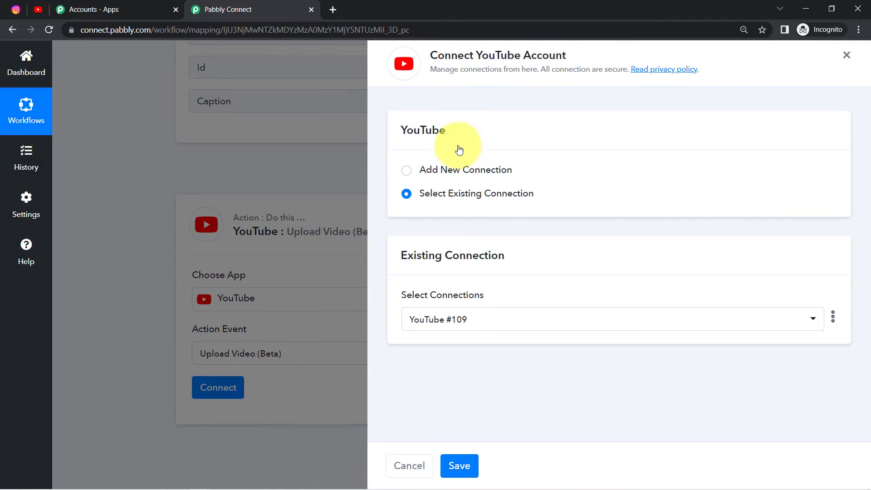
click(439, 175)
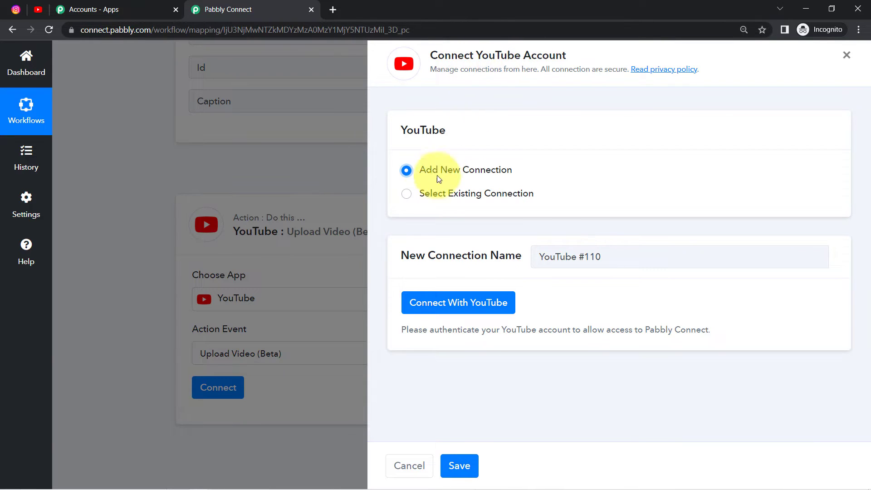
click(425, 193)
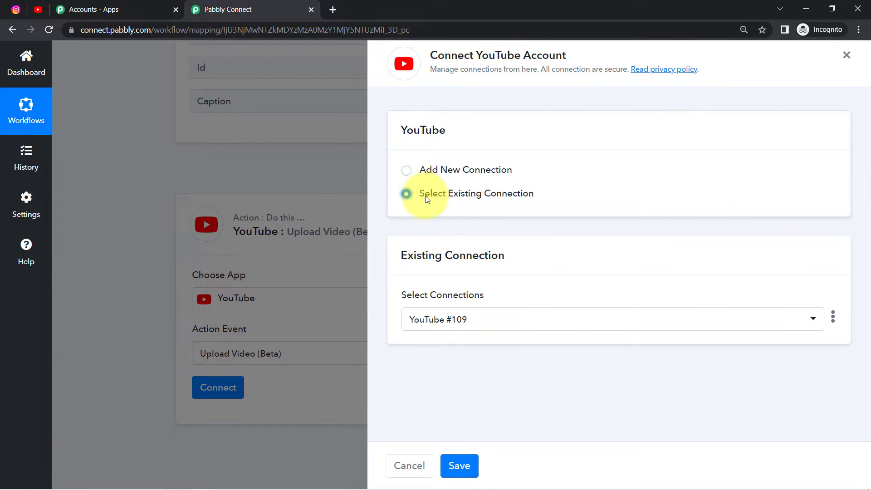
click(458, 467)
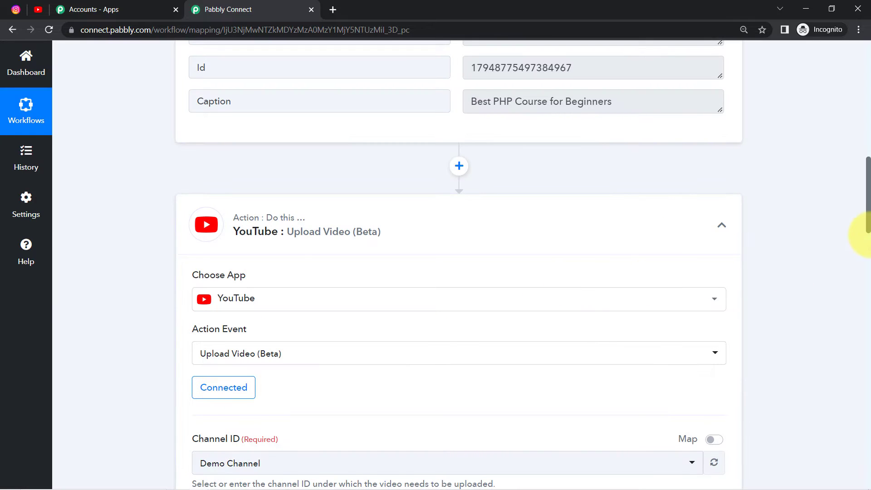
Review the YouTube action's channel, title, description and video URL fields against the Instagram trigger's response data.
drag(870, 239, 868, 265)
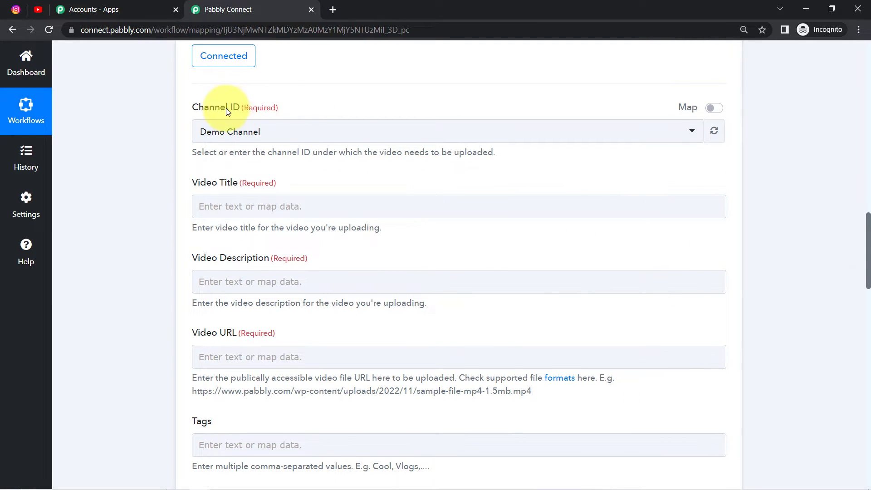
drag(227, 110, 233, 109)
drag(241, 185, 212, 186)
click(220, 269)
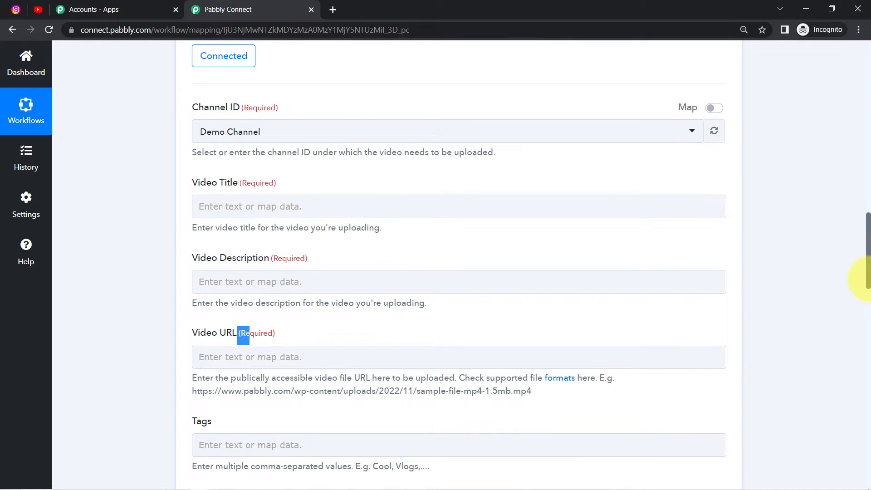
drag(868, 279, 868, 189)
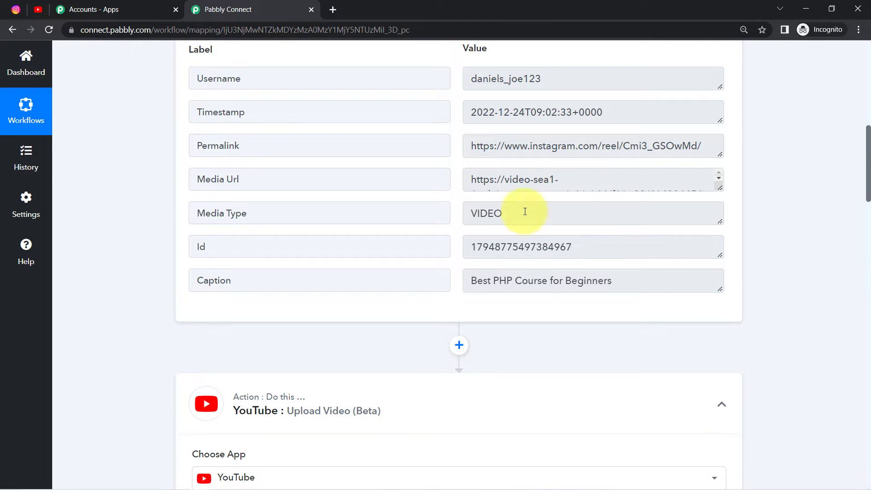
drag(869, 169, 870, 257)
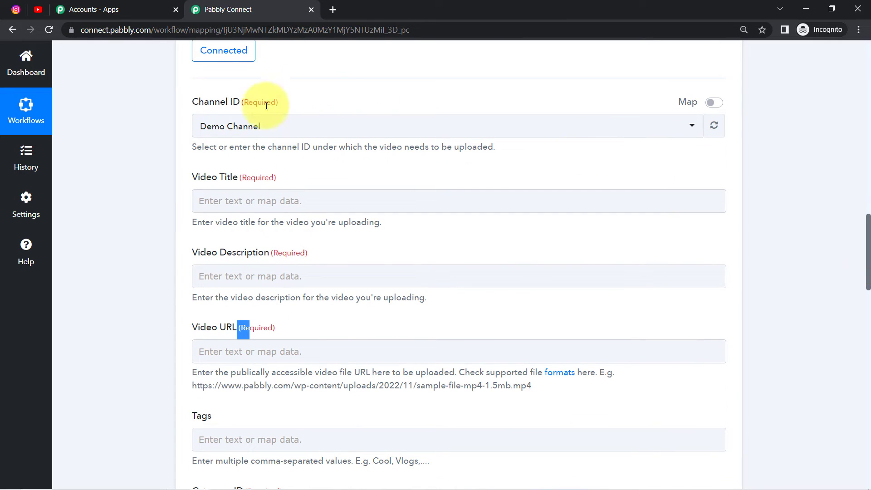
Compare the action's Channel ID selection with the channel name in YouTube Studio and return to the workflow.
drag(191, 111, 250, 110)
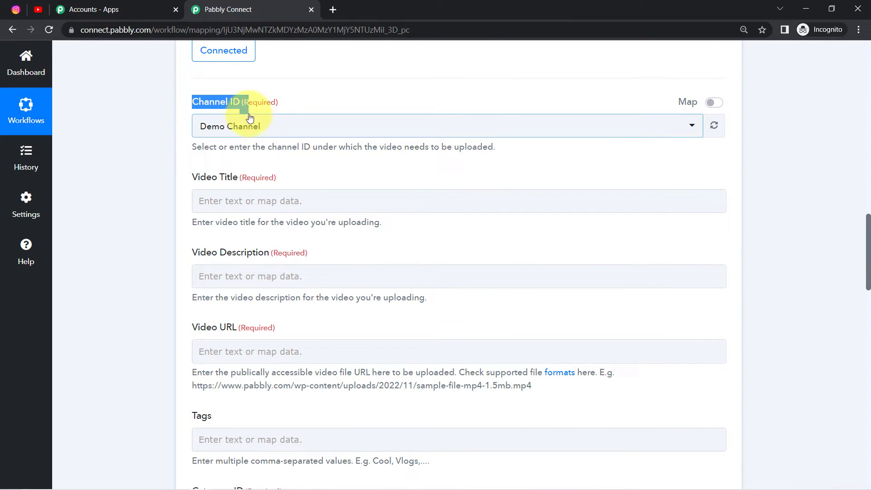
click(41, 9)
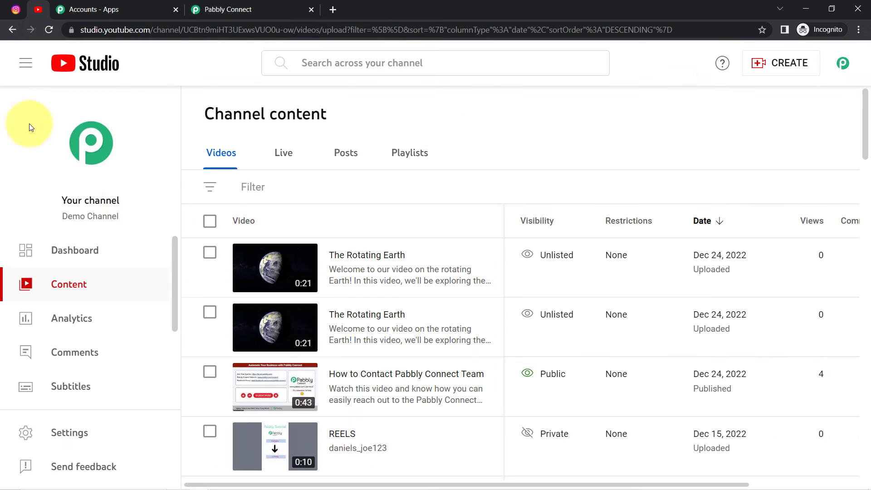
triple_click(71, 217)
click(223, 9)
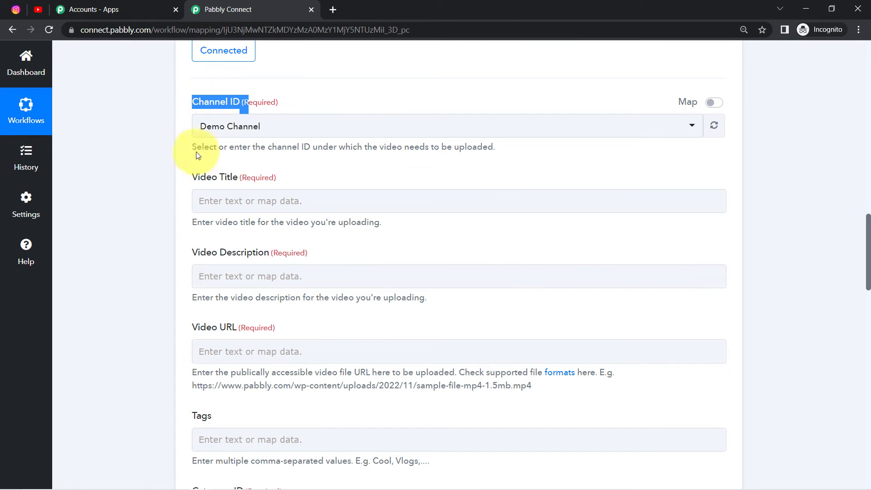
Map the Instagram trigger's Caption value into the YouTube action's Video Title field.
click(175, 204)
drag(212, 177, 247, 181)
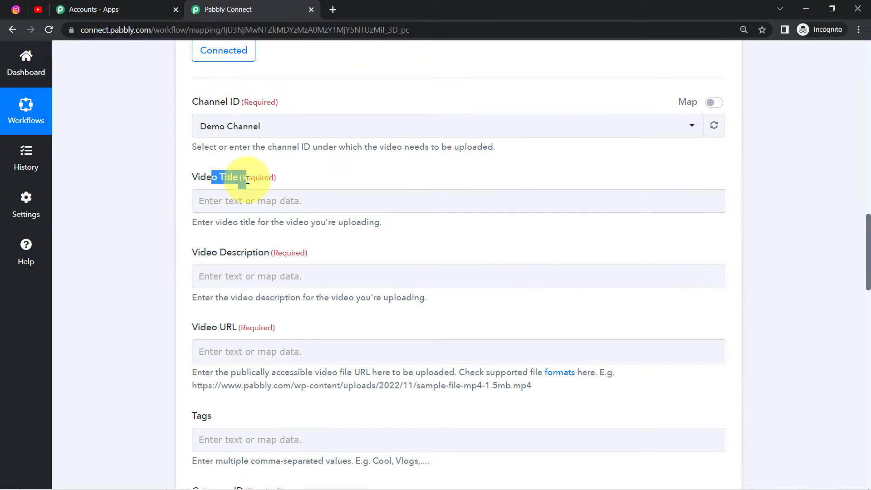
click(229, 201)
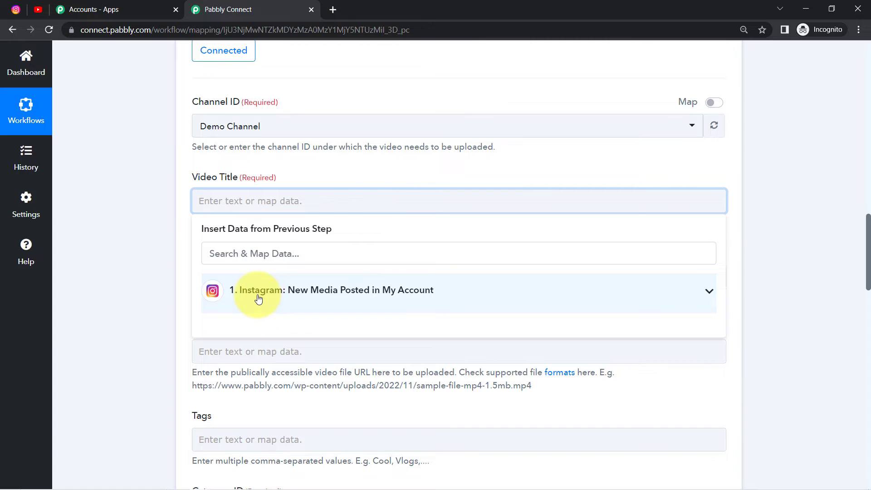
click(259, 299)
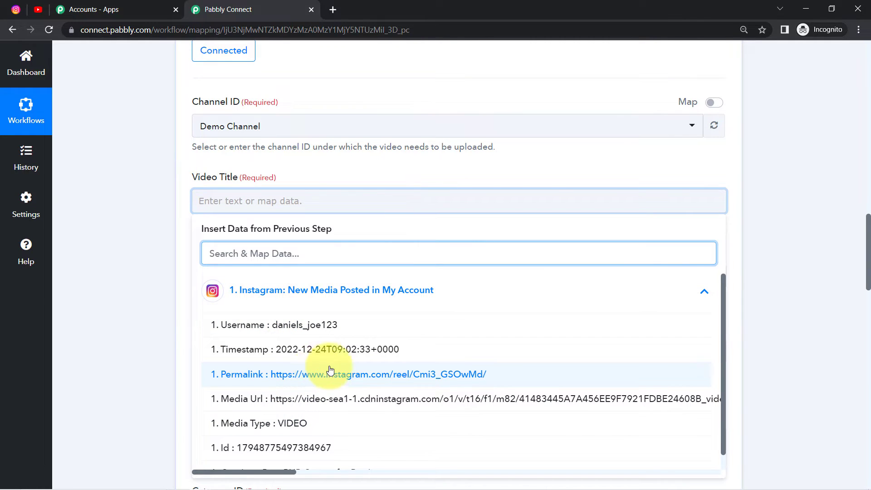
drag(725, 289, 726, 340)
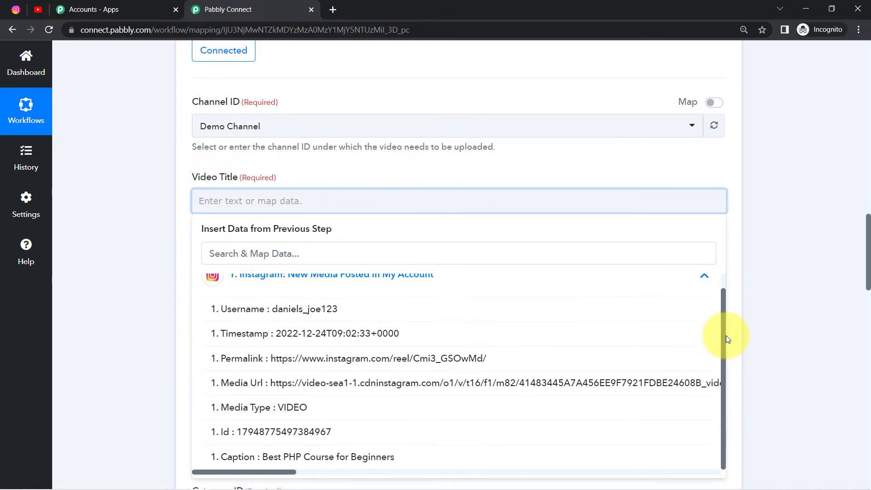
click(273, 458)
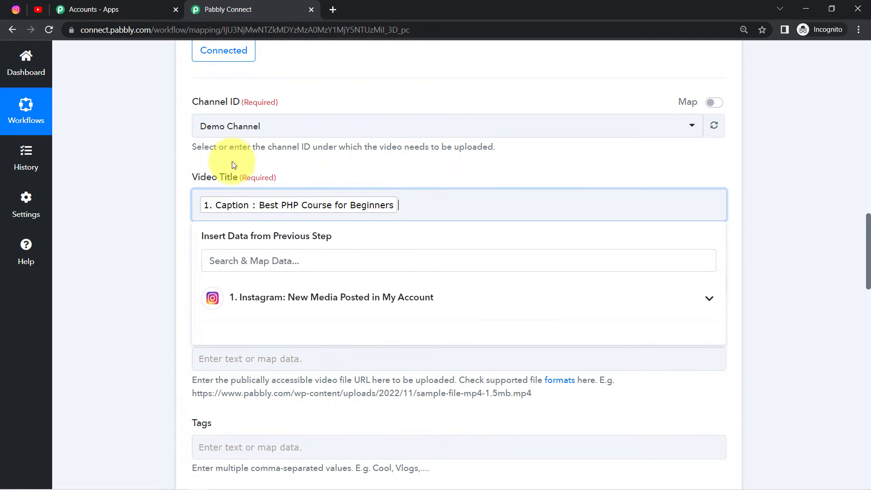
click(176, 261)
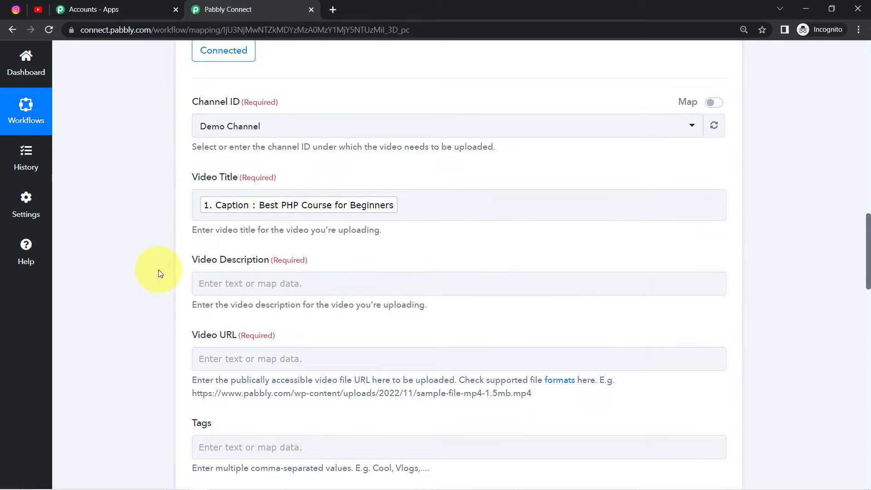
Map the Instagram trigger's Caption value into the YouTube action's Video Description field.
scroll(868, 265, down, 1)
scroll(868, 265, down, 1)
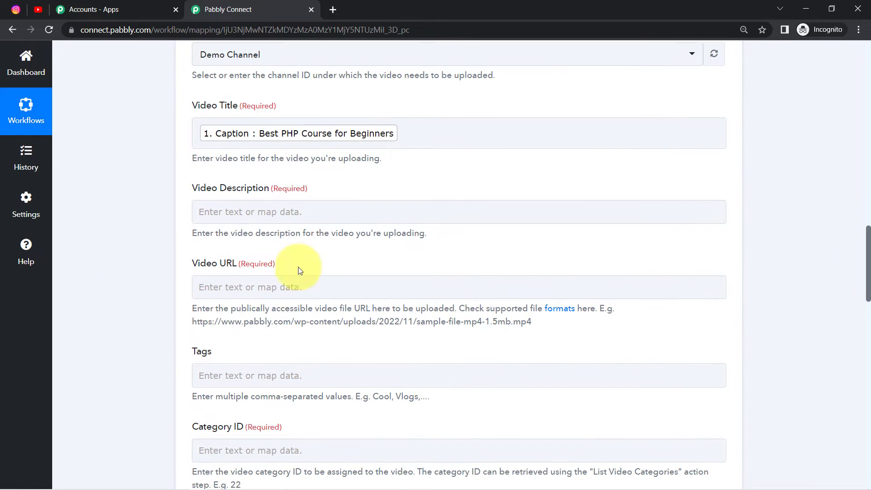
click(233, 220)
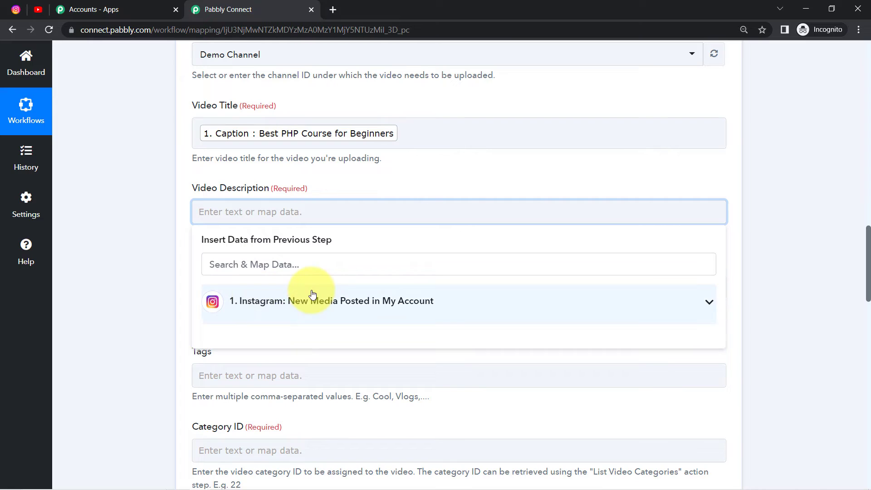
click(710, 301)
drag(724, 342, 727, 417)
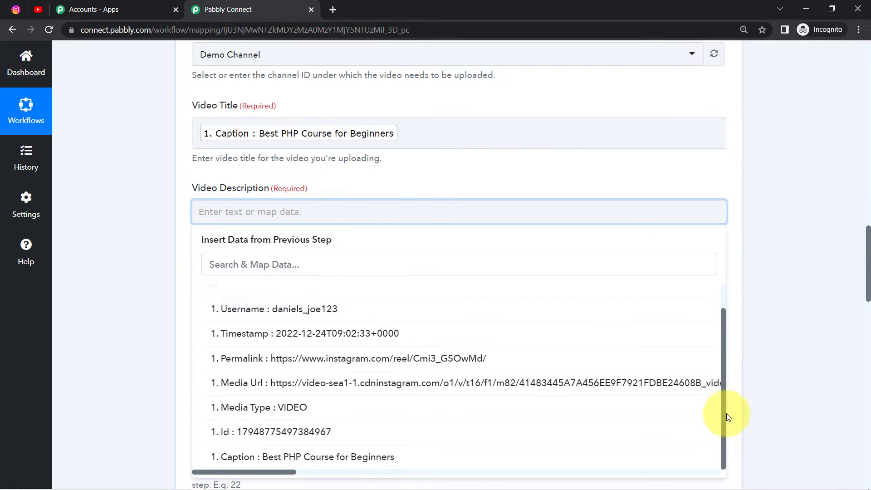
drag(726, 364, 726, 396)
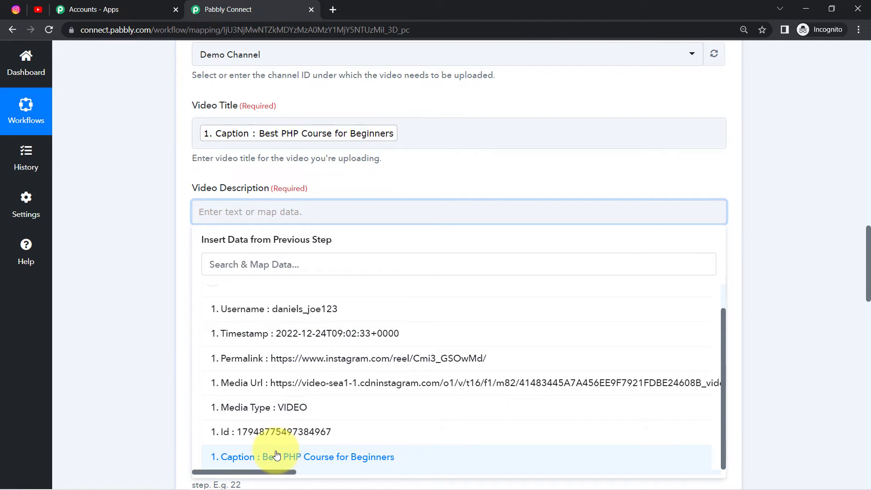
click(306, 467)
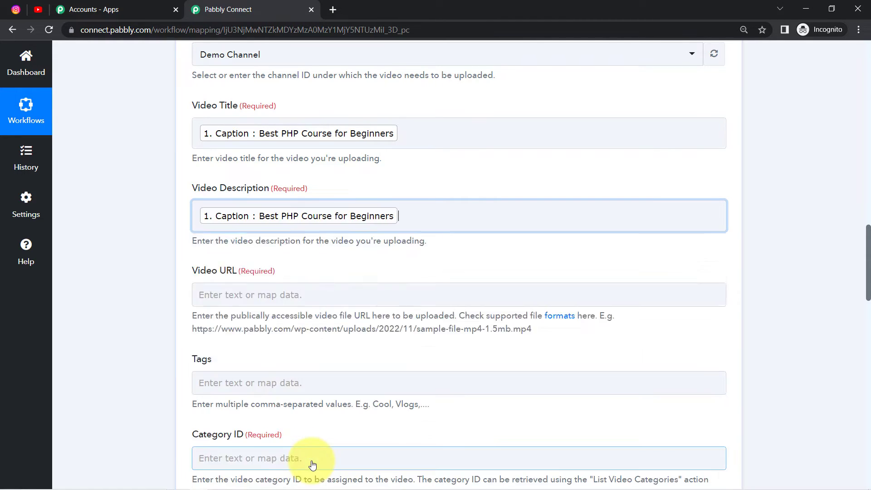
click(356, 215)
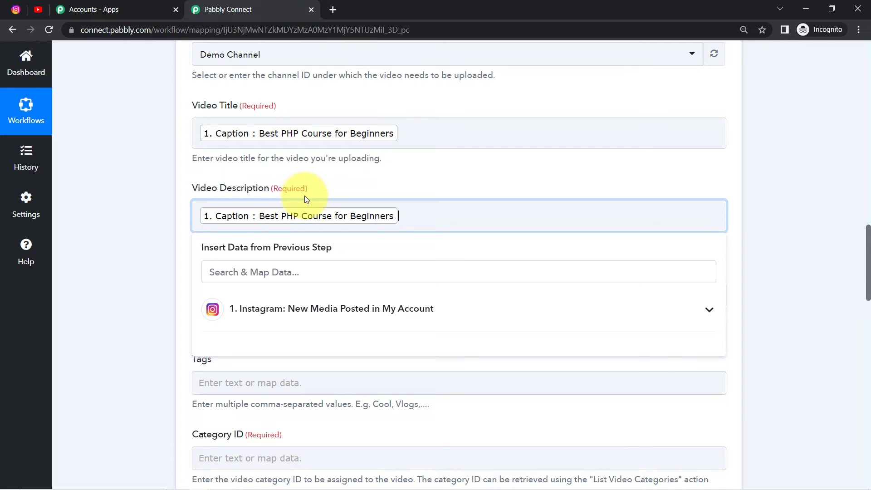
click(162, 247)
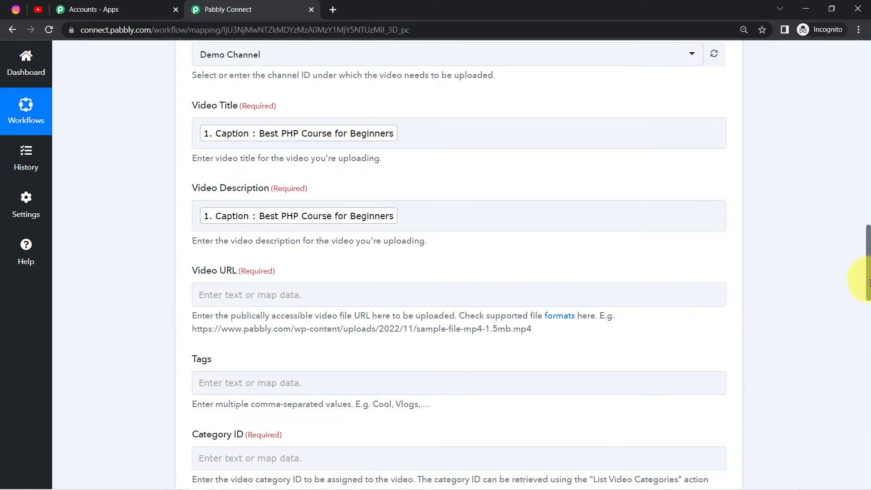
Insert a new action step between the Instagram trigger and the YouTube Upload Video (Beta) action.
drag(868, 284, 868, 206)
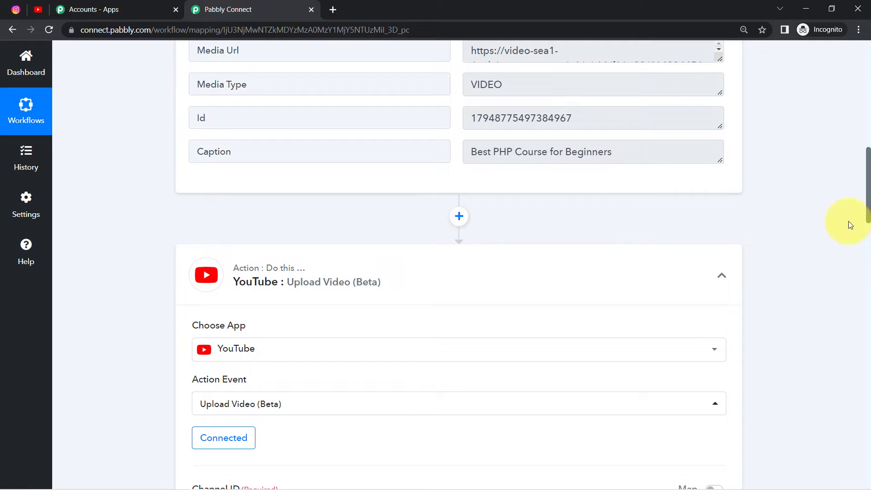
click(459, 216)
right_click(454, 219)
click(452, 221)
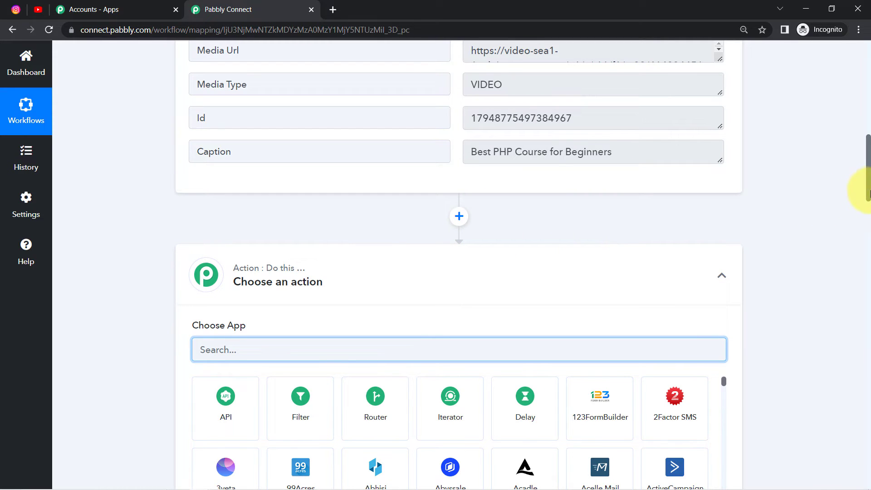
Set the new action step to the OpenAI app with the action event Generate Content.
drag(869, 191, 868, 220)
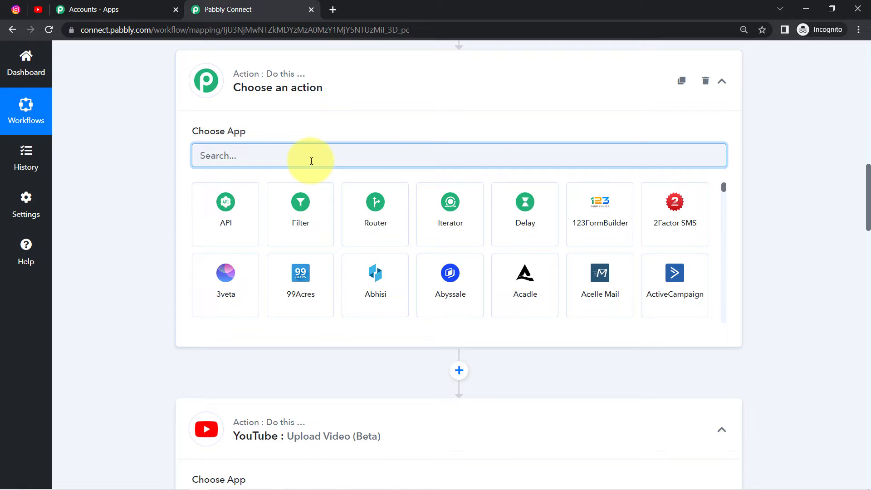
text(open)
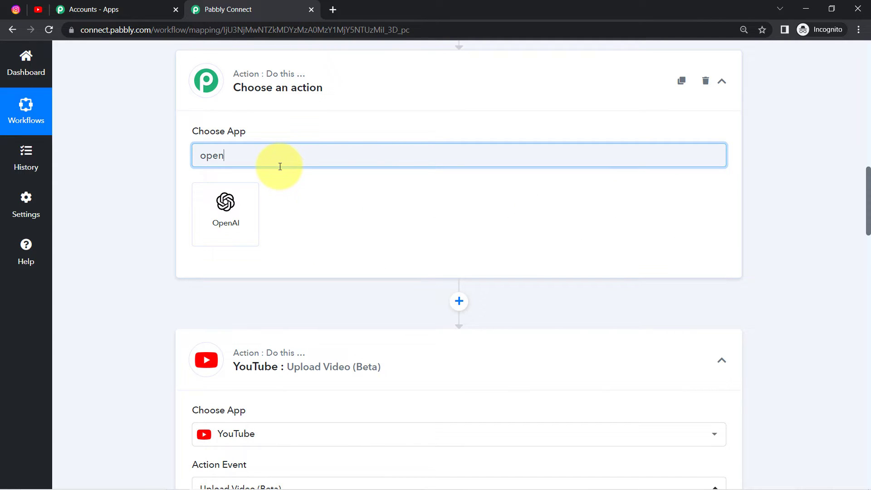
click(225, 208)
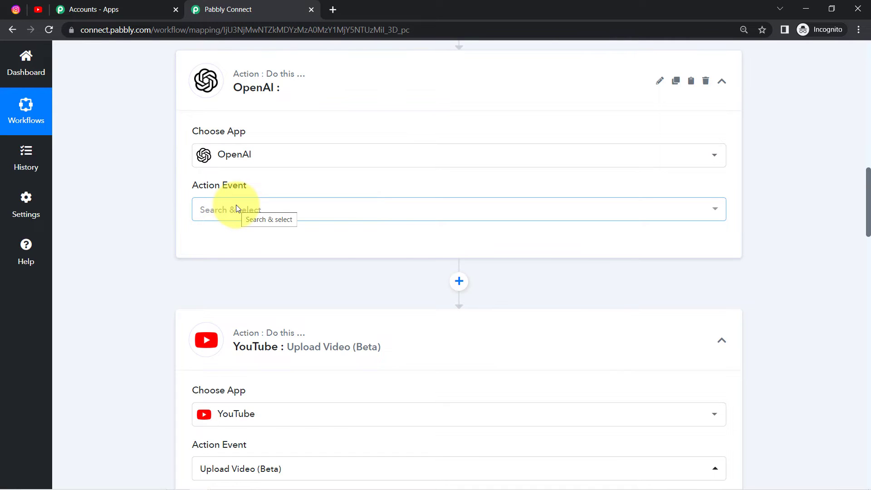
click(225, 209)
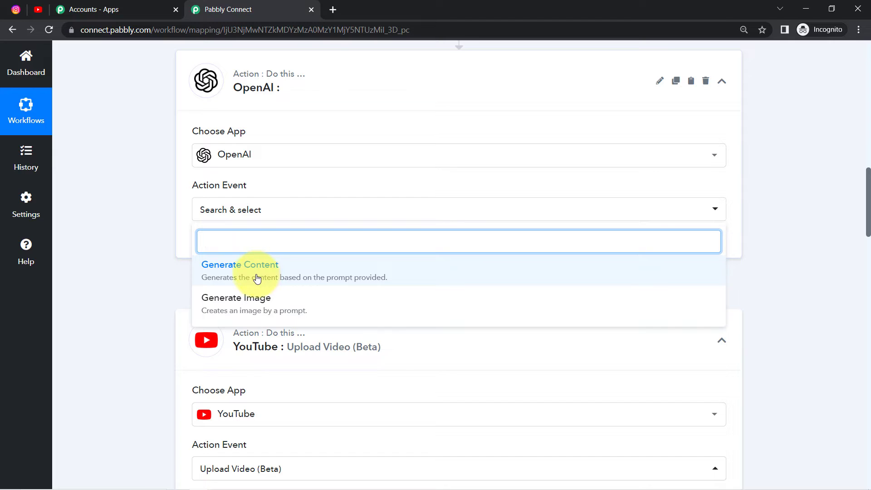
click(234, 277)
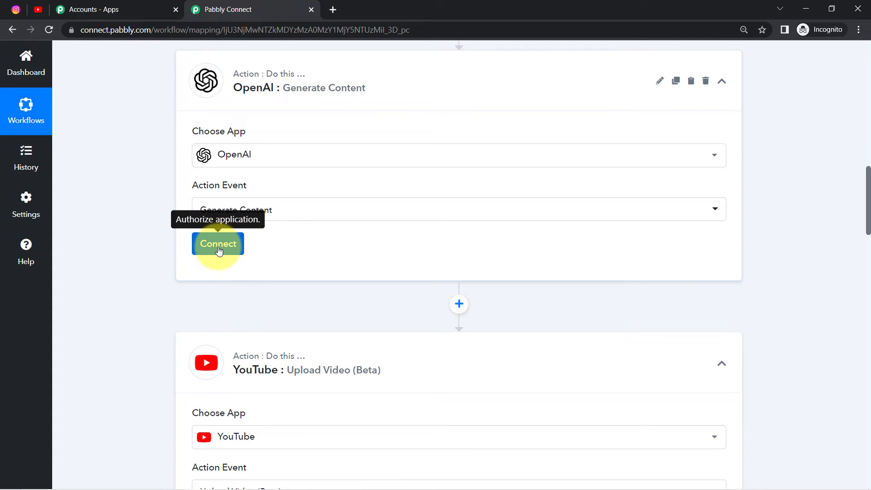
Open openai.com in a new browser tab and go to the OpenAI API overview page.
click(333, 9)
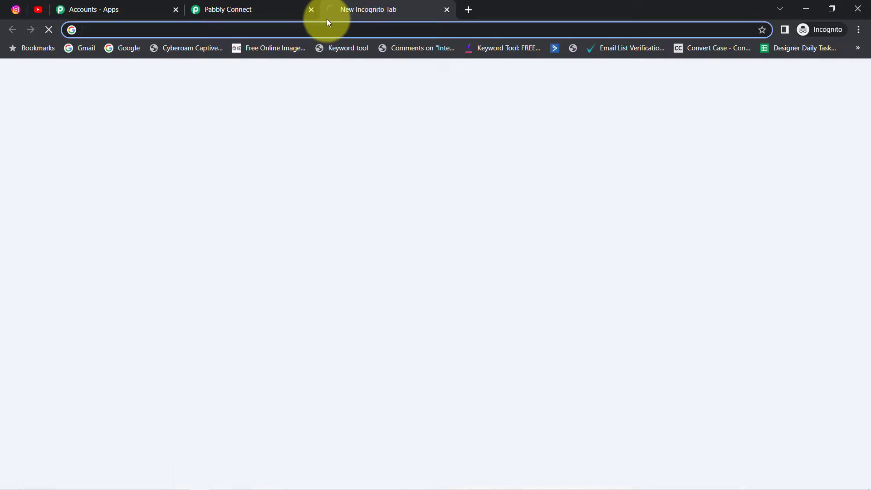
text(openai.com)
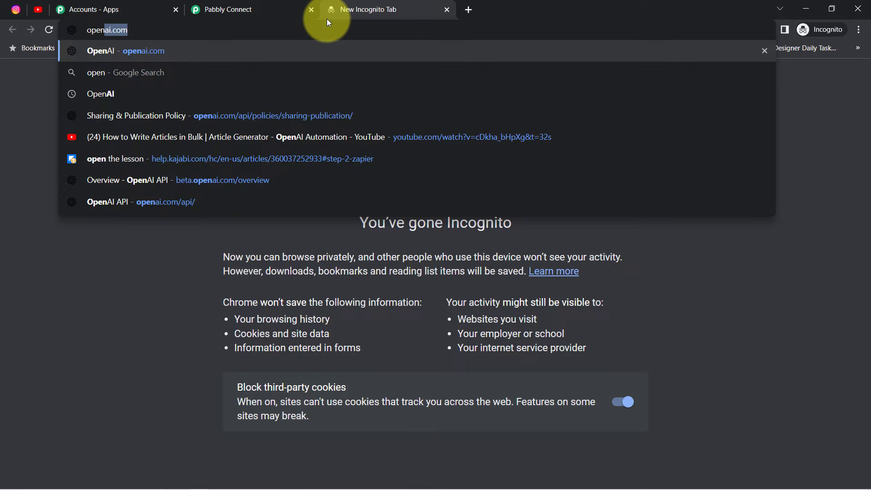
key(Return)
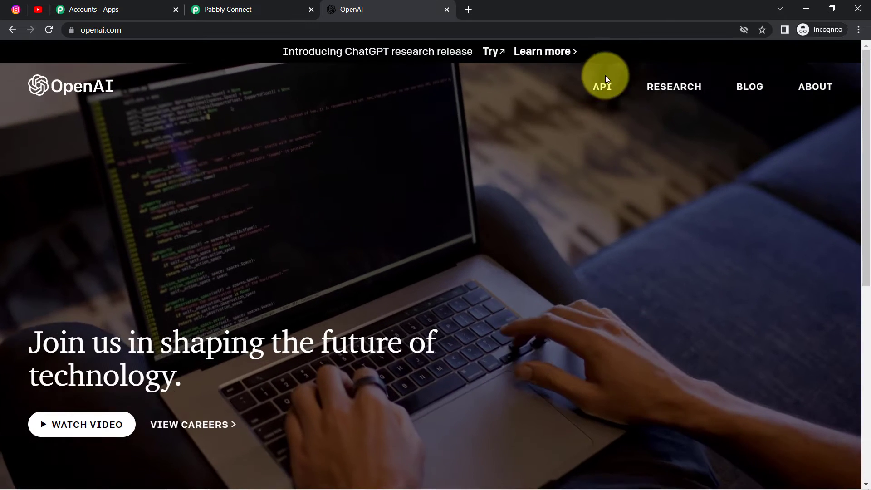
click(604, 88)
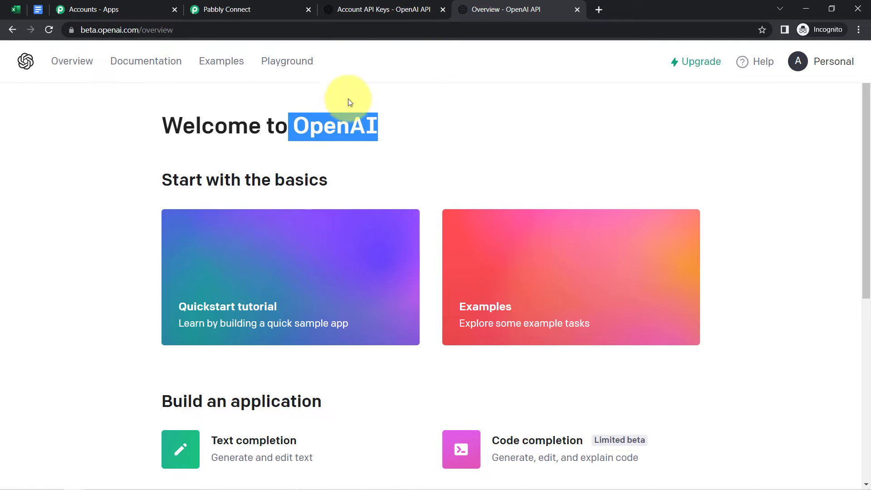
click(195, 121)
drag(248, 127, 361, 127)
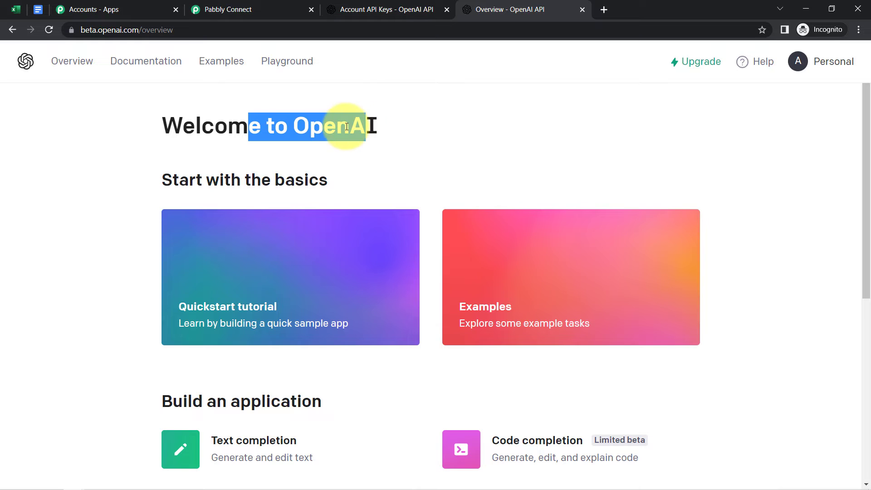
Generate a completion in the OpenAI Playground for the prompt "Write a Story on Dog".
click(292, 64)
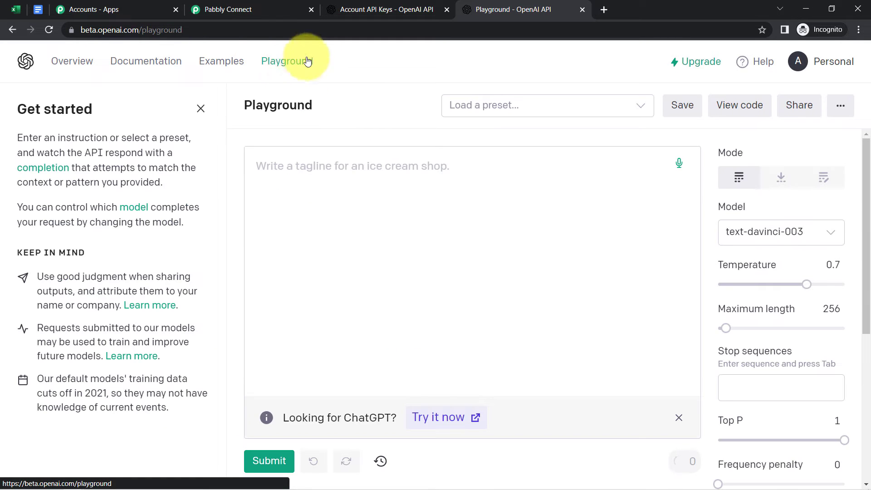
click(201, 109)
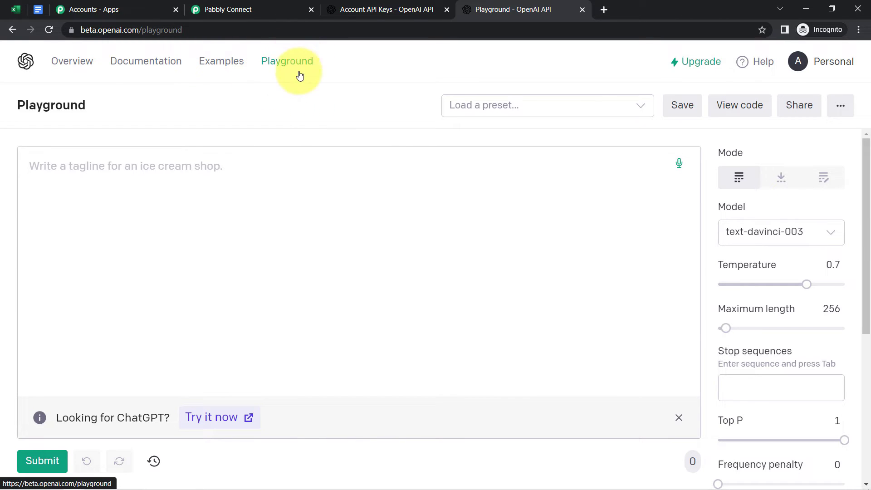
click(98, 164)
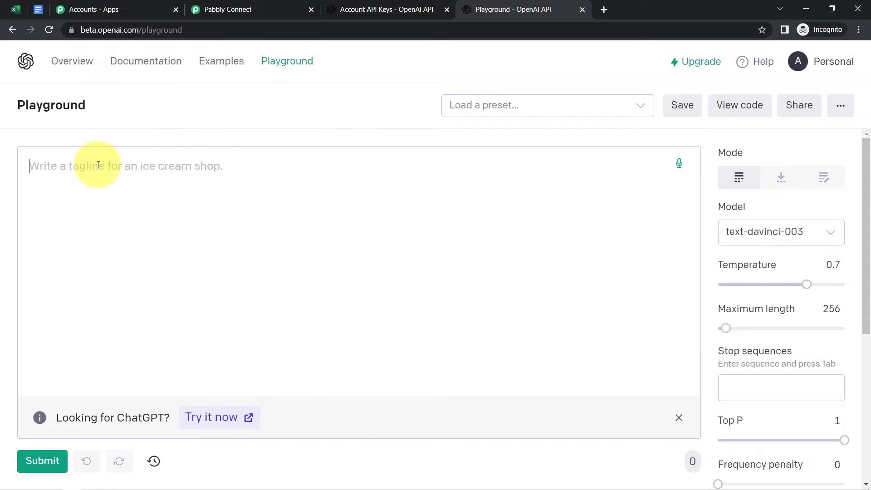
text(W)
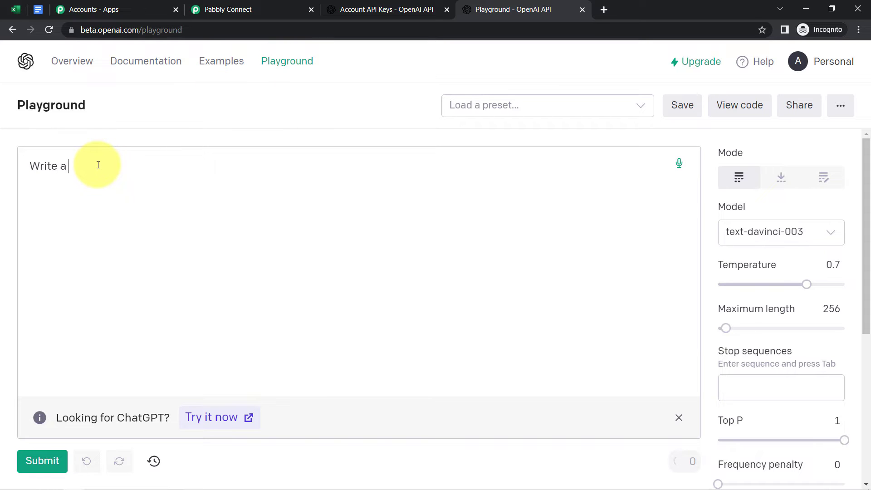
text(rite a Story on Do)
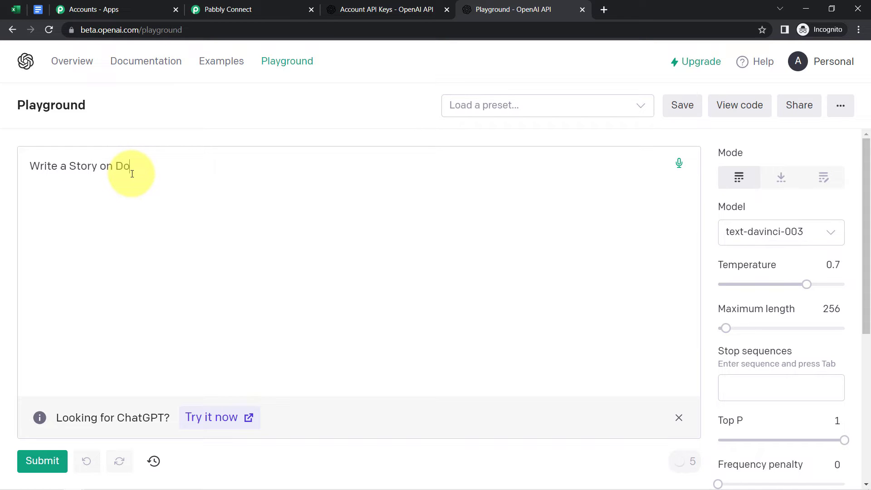
text(g)
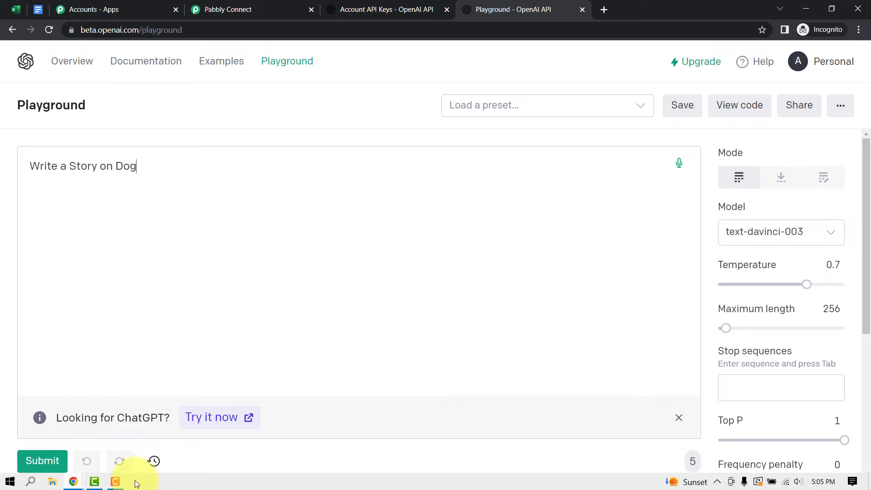
click(64, 462)
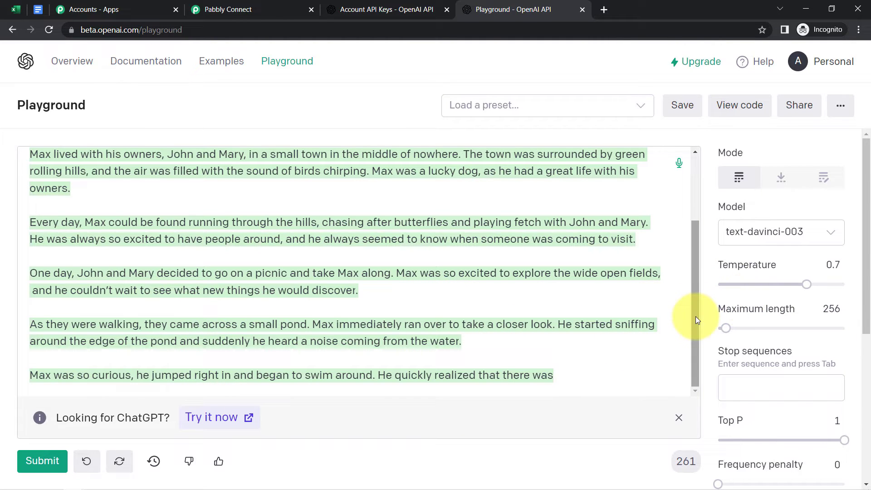
Review the generated dog story from its beginning, examining the opening paragraph.
drag(696, 317, 699, 218)
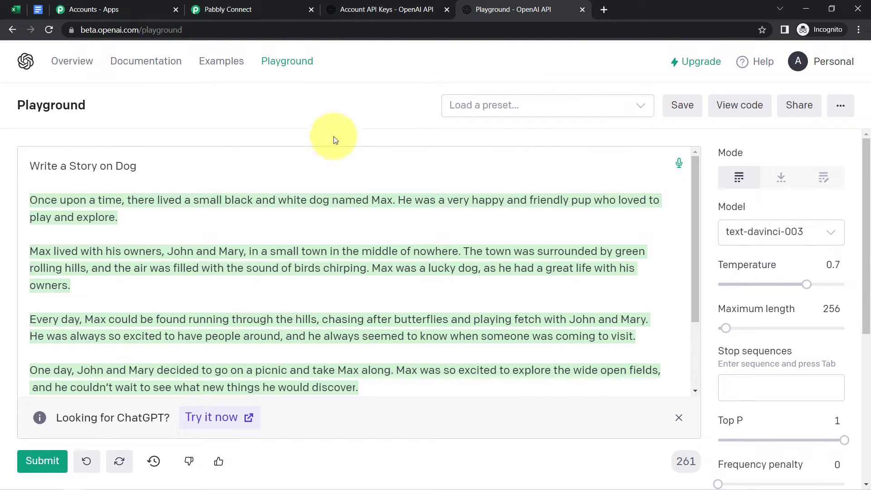
click(58, 200)
drag(52, 200, 116, 200)
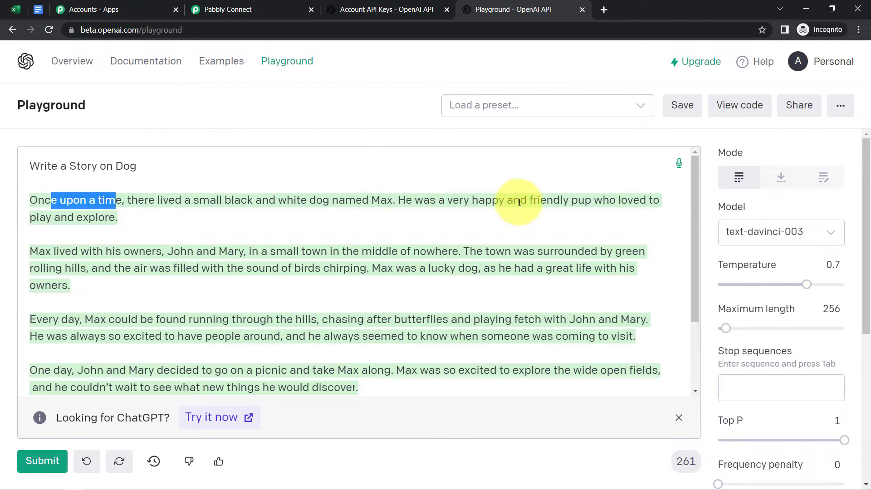
click(117, 219)
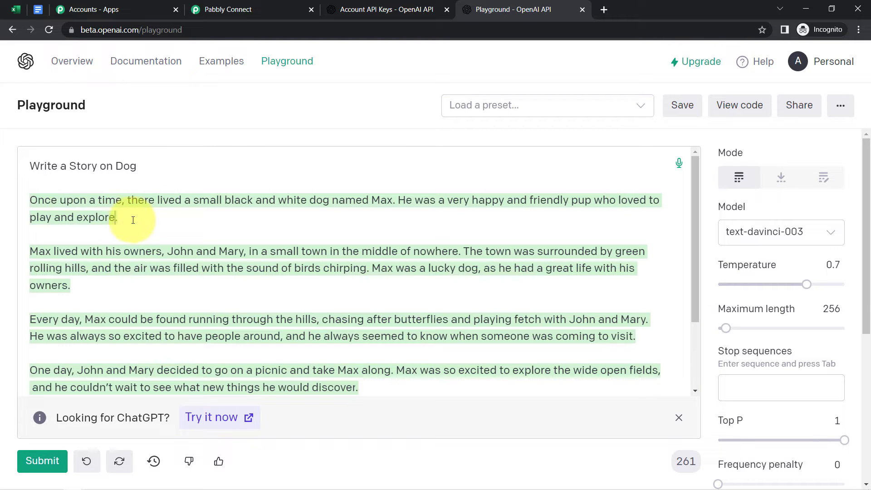
Clear the "Write a Story on Dog" prompt and the generated story from the Playground editor.
shift+click(30, 199)
shift+click(81, 268)
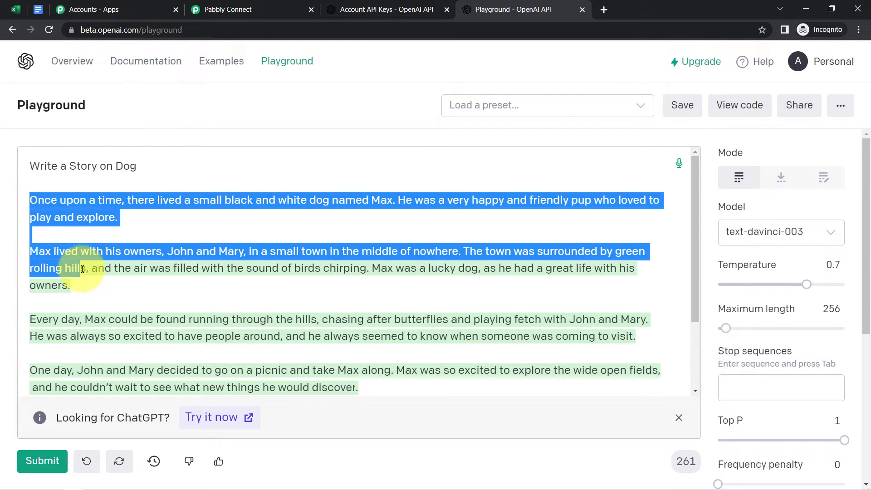
click(121, 273)
drag(30, 165, 454, 394)
key(BackSpace)
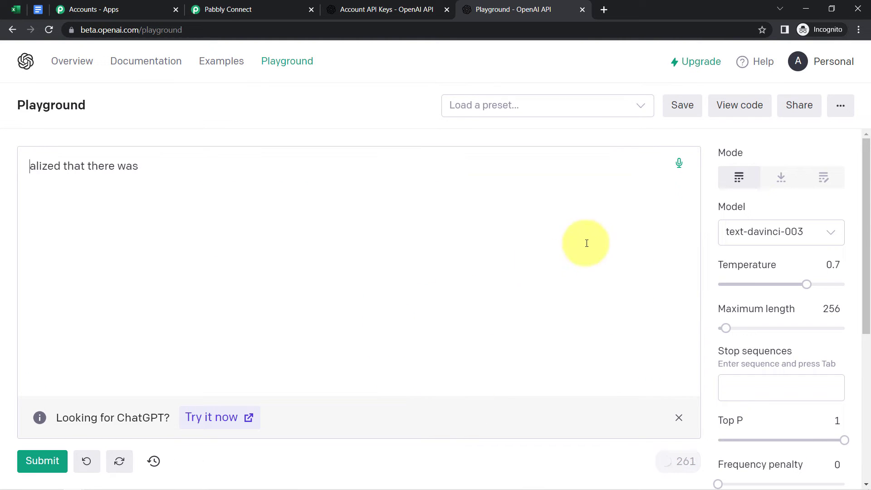
key(Delete)
key(Delete)
key(Delete)
key(Delete)
key(Delete)
key(Delete)
key(Delete)
key(Delete)
key(Delete)
key(Delete)
key(Delete)
key(Delete)
key(Delete)
key(Delete)
key(Delete)
key(Delete)
key(Delete)
key(Delete)
key(Delete)
key(Delete)
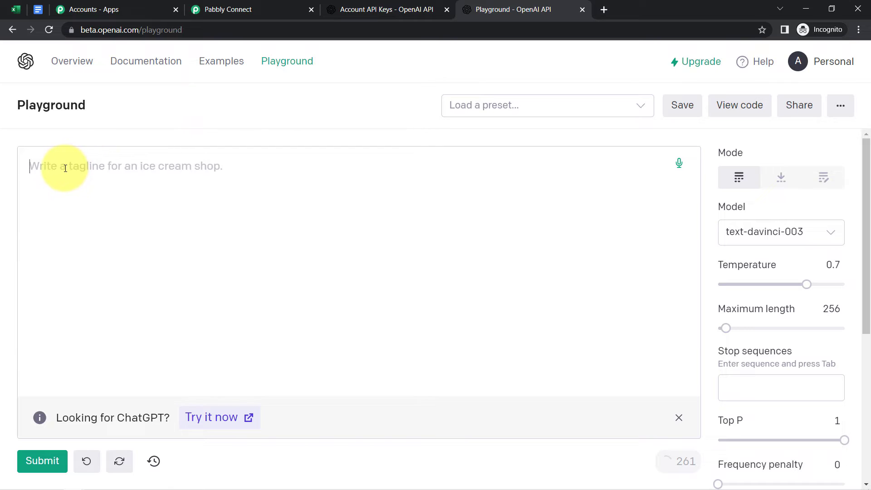
Generate a Playground completion for the prompt "Write an Aritcle on Beauty tips", view it from its beginning, and clear the editor.
text(Writ)
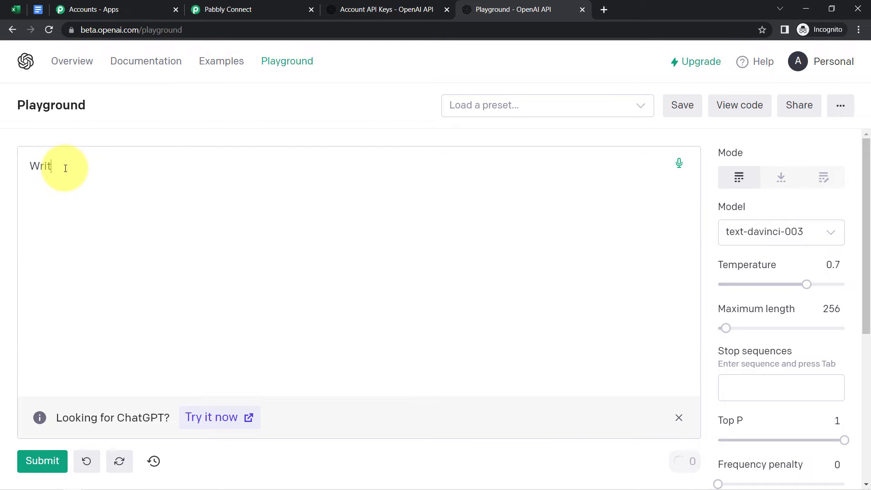
text(e an Aritcle on Beauty tips)
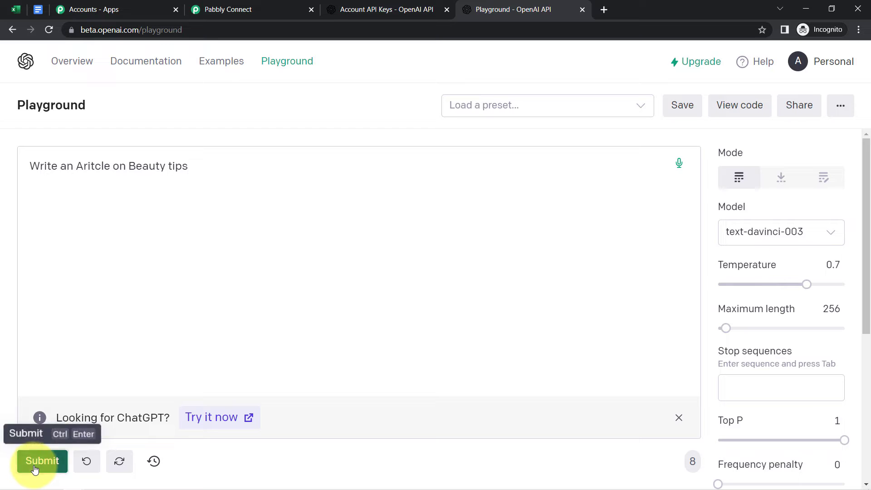
click(35, 467)
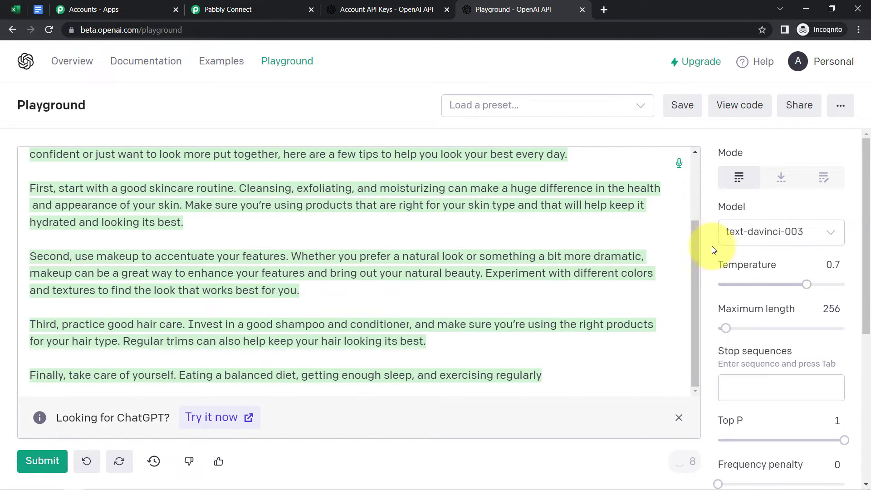
drag(696, 272, 696, 187)
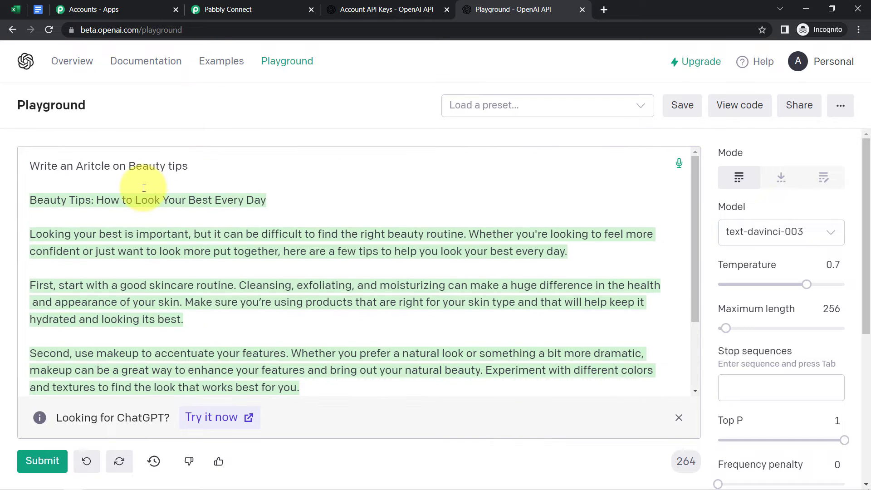
key(ctrl+a)
key(BackSpace)
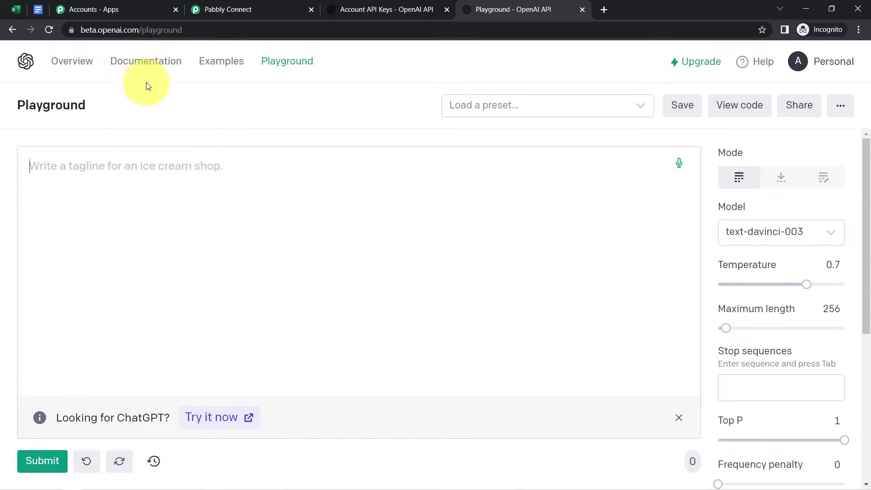
Check the Playground's web address and the settings of the OpenAI action step in the Pabbly Connect workflow.
click(111, 30)
drag(111, 31, 190, 30)
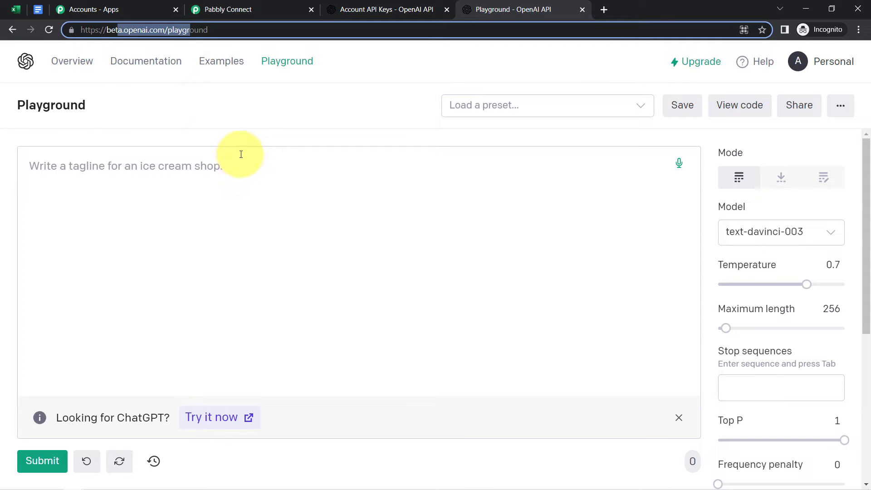
click(227, 11)
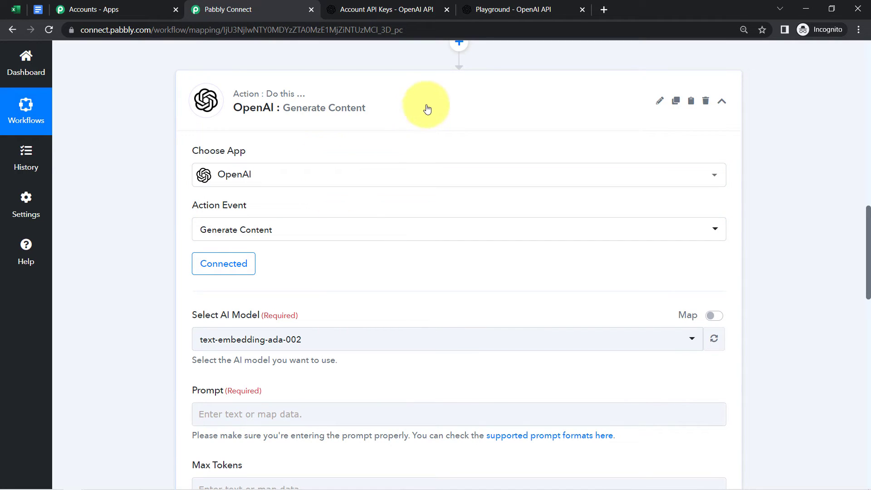
click(513, 6)
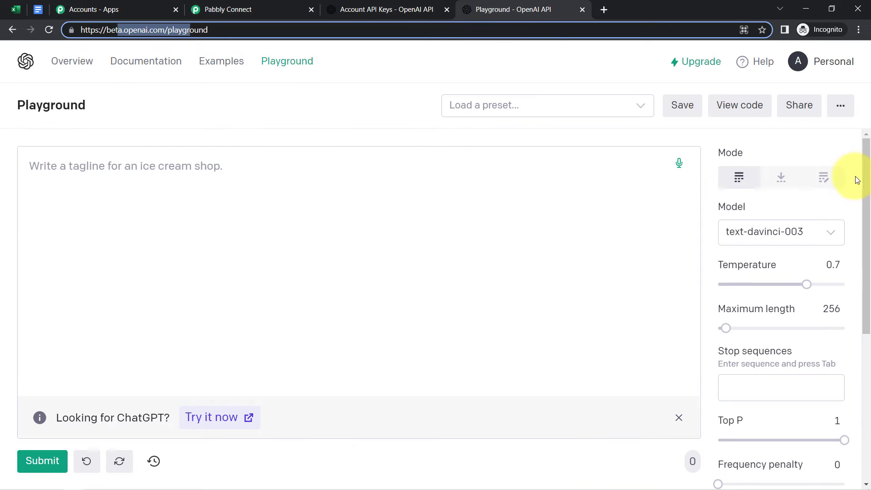
Examine the Playground's available models and the explanations of the Temperature and Maximum length settings.
mouse_move(866, 168)
mouse_down()
mouse_move(869, 333)
mouse_move(858, 159)
mouse_up()
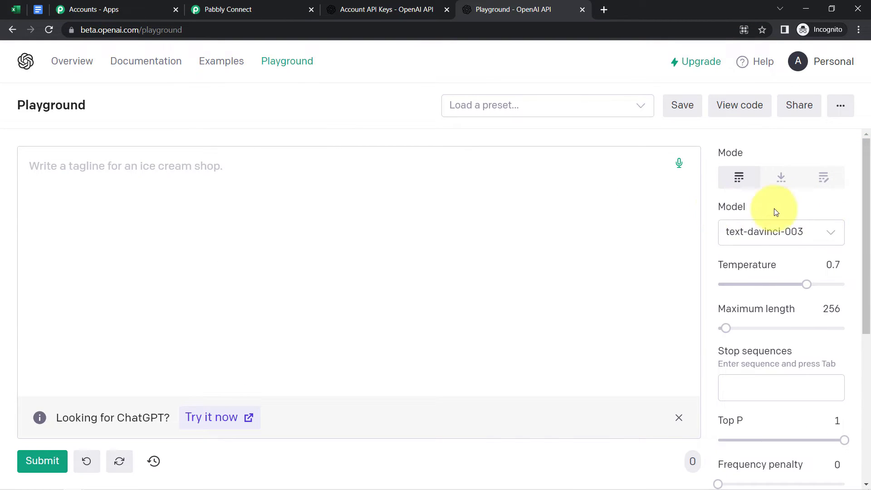
click(772, 233)
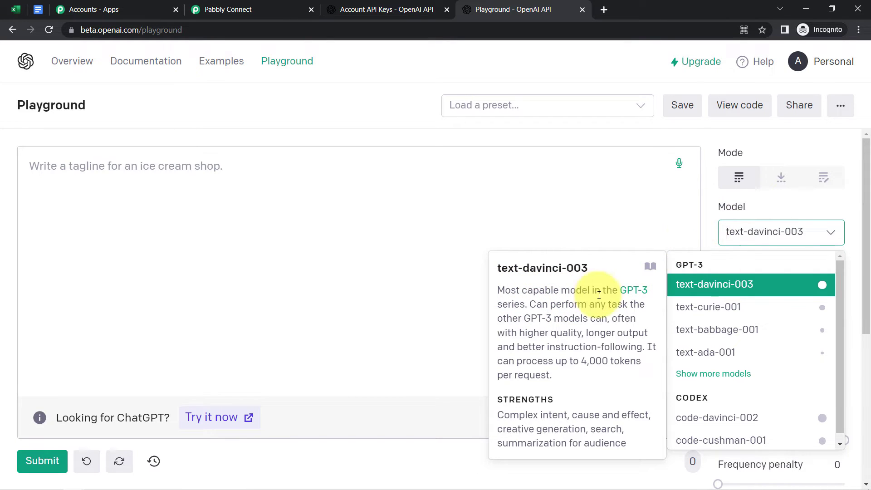
click(725, 216)
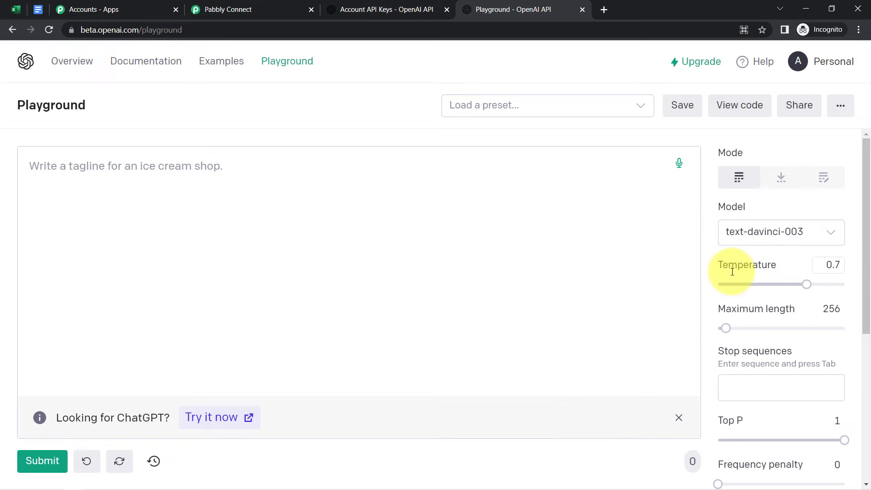
mouse_move(805, 274)
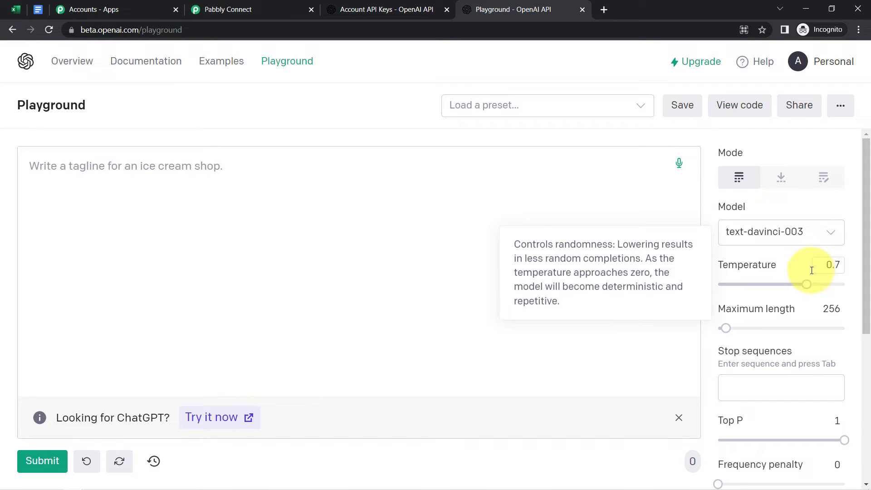
mouse_move(832, 314)
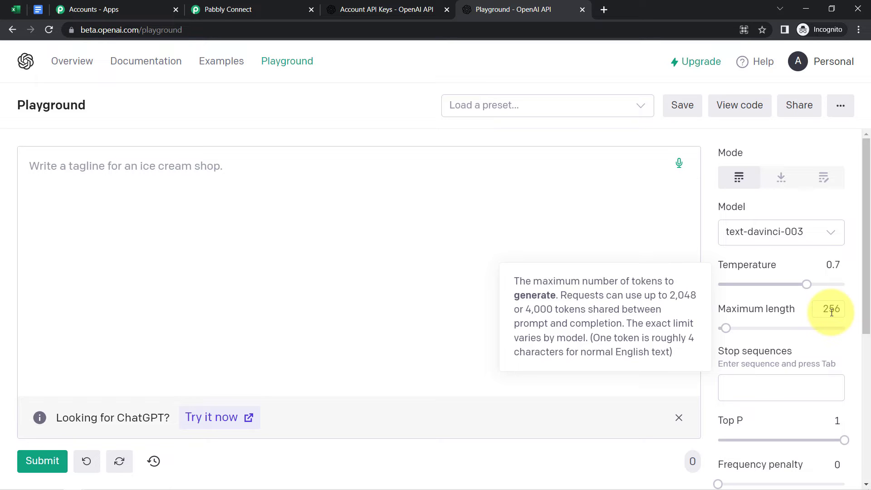
Calculate 1000/4 with a Google search in a new tab, and review the Playground's Maximum length setting.
click(603, 11)
text(1)
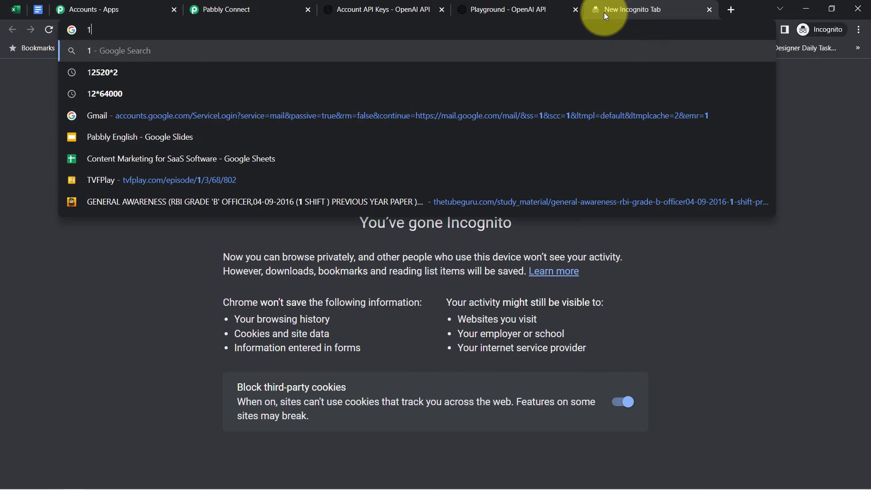
text(000)
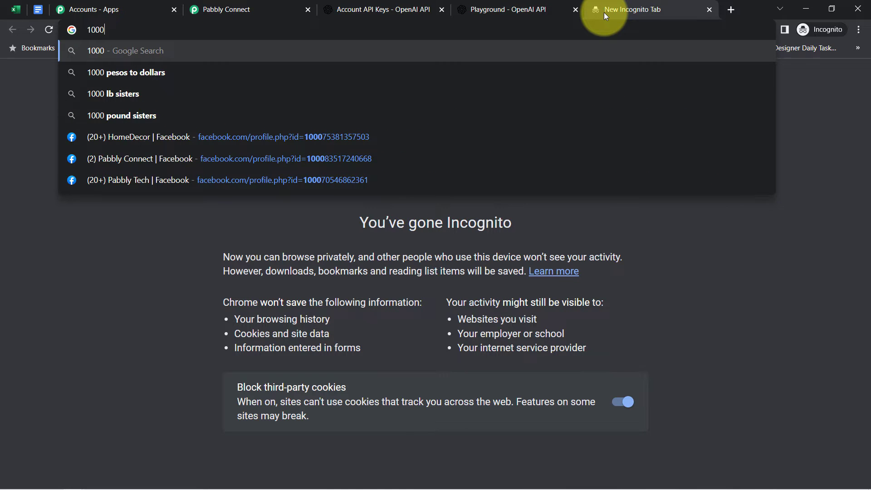
text(/)
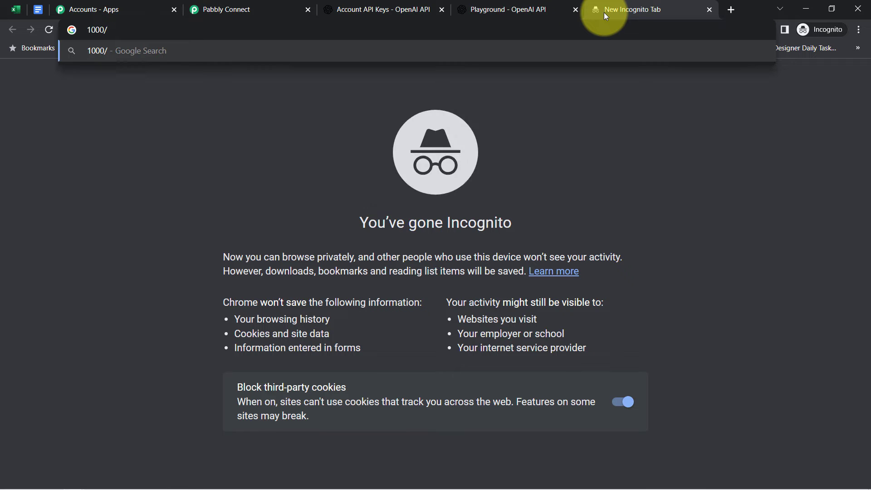
text(4)
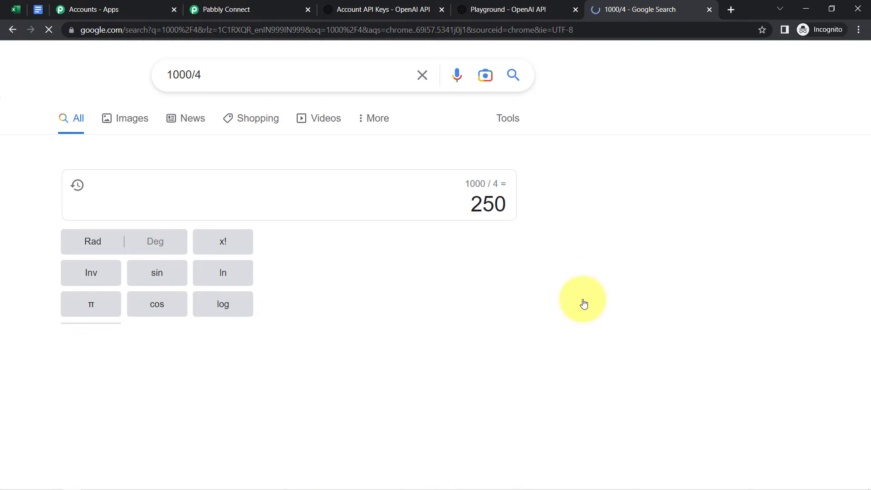
click(498, 5)
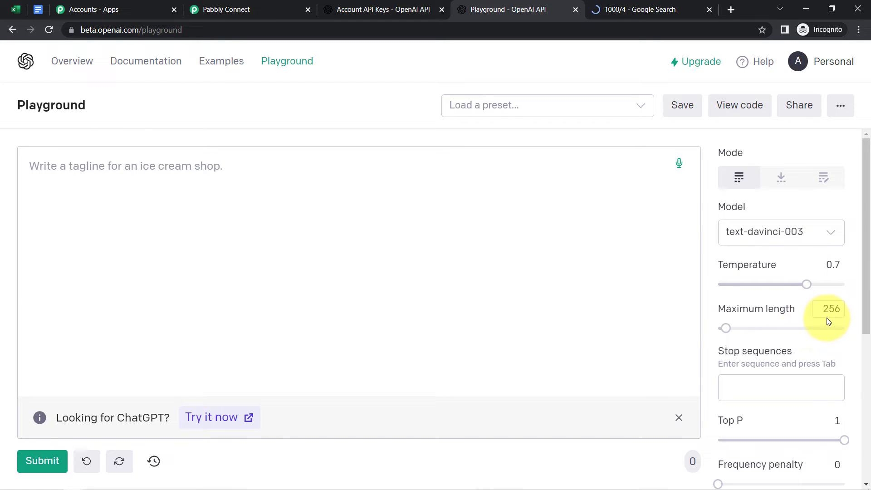
double_click(838, 311)
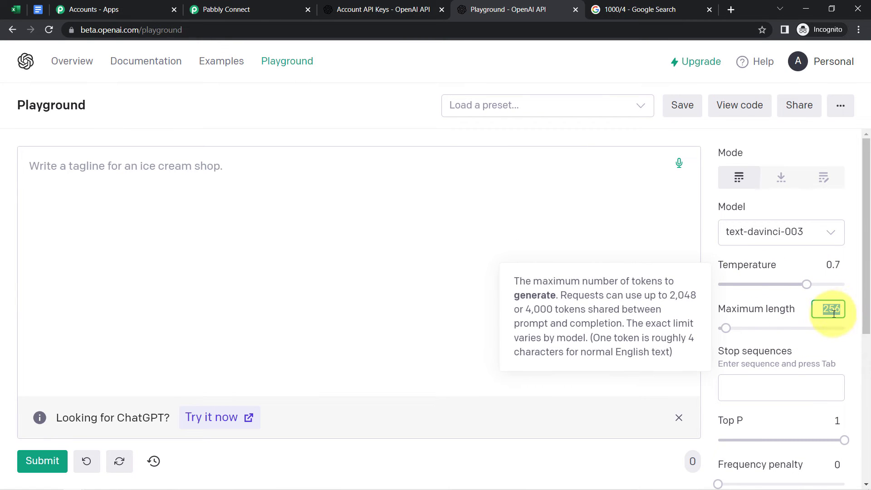
click(835, 313)
Read the explanation of the Stop sequences setting and try entering //## as a stop sequence.
drag(745, 353, 803, 363)
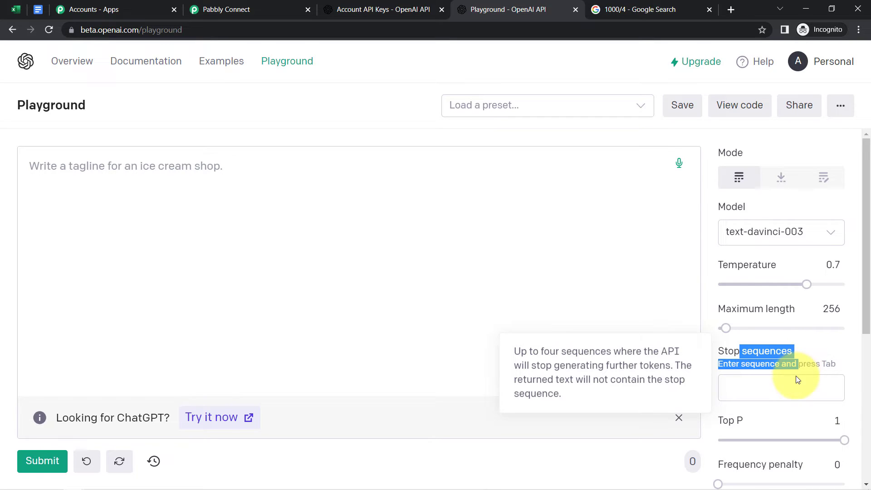
click(786, 385)
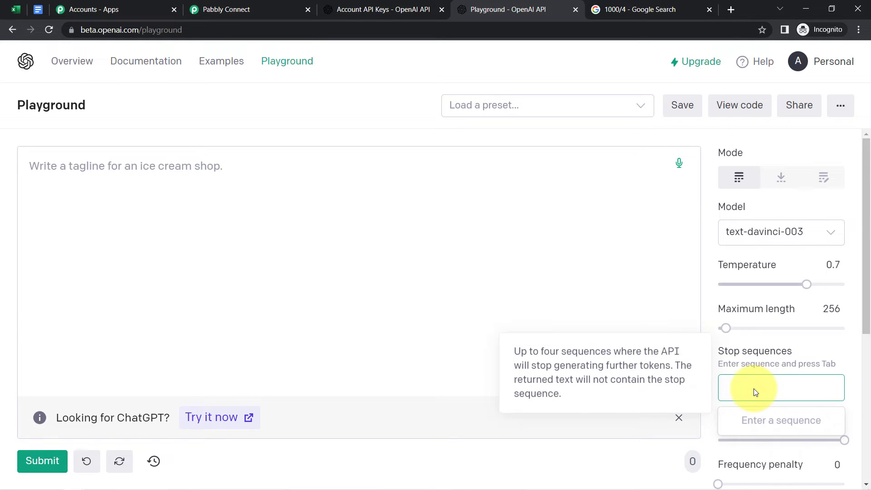
text(//)
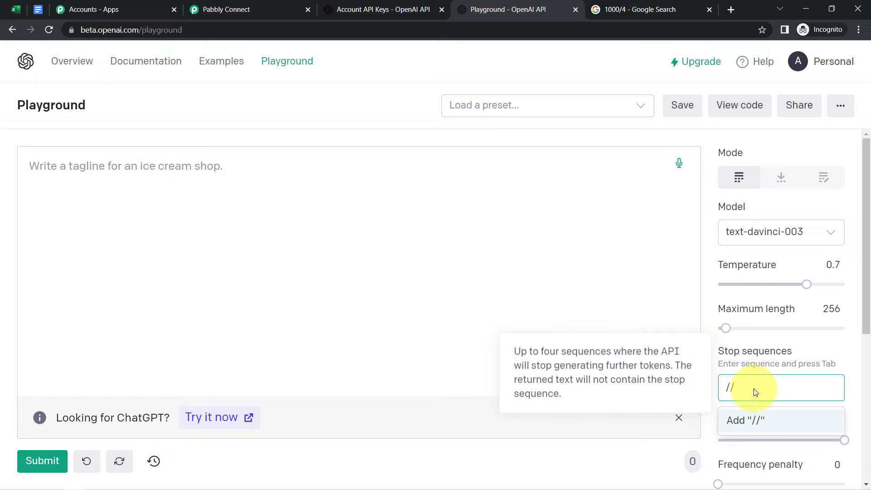
text(##)
Write a Playground prompt asking for a reply to a YouTube video comment, with "Nice Video //##" as a separate paragraph.
click(132, 175)
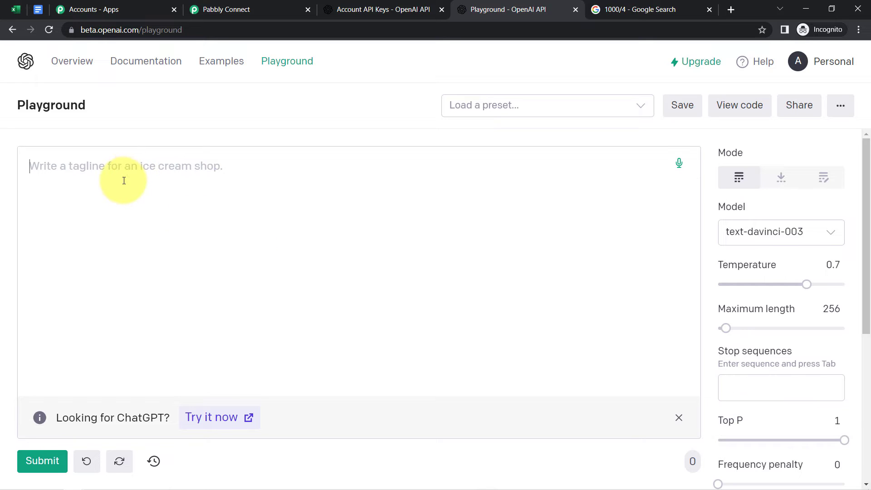
text(Writ)
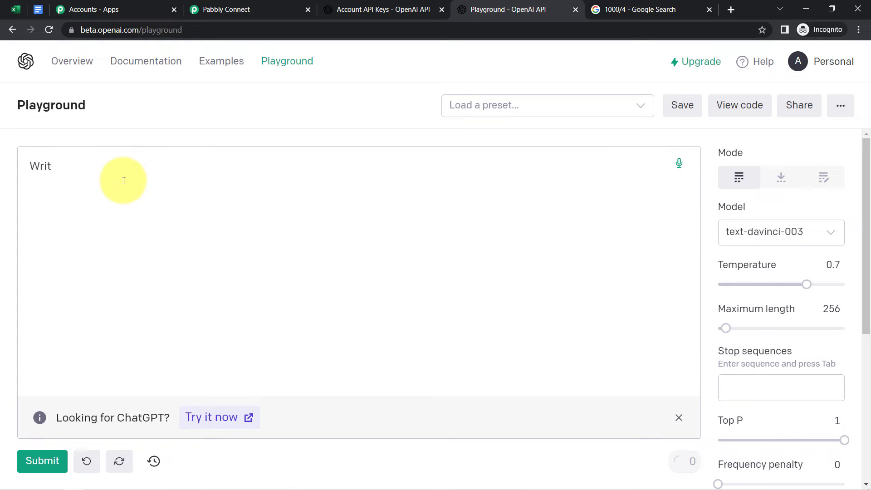
text(e a reply for the youtuvbe)
key(BackSpace)
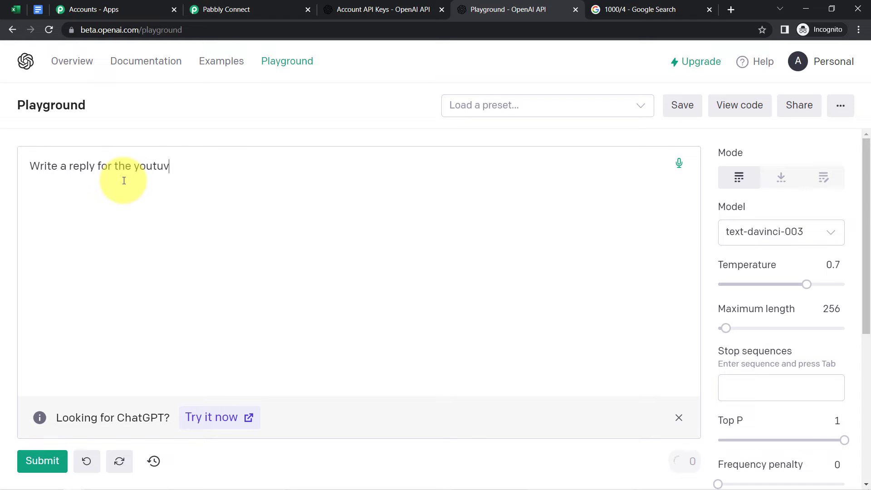
text(be vudeo commen)
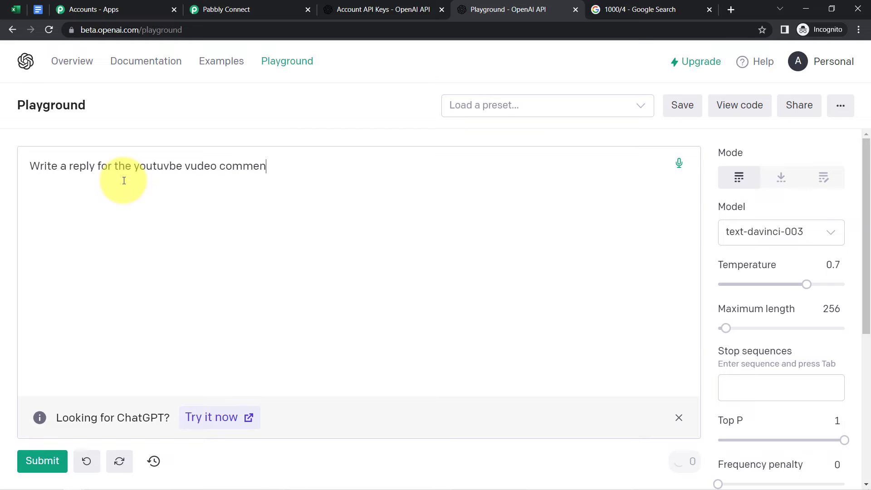
text(t -)
key(Return)
key(Return)
text(Niche)
key(BackSpace)
key(BackSpace)
key(BackSpace)
text(e Vide)
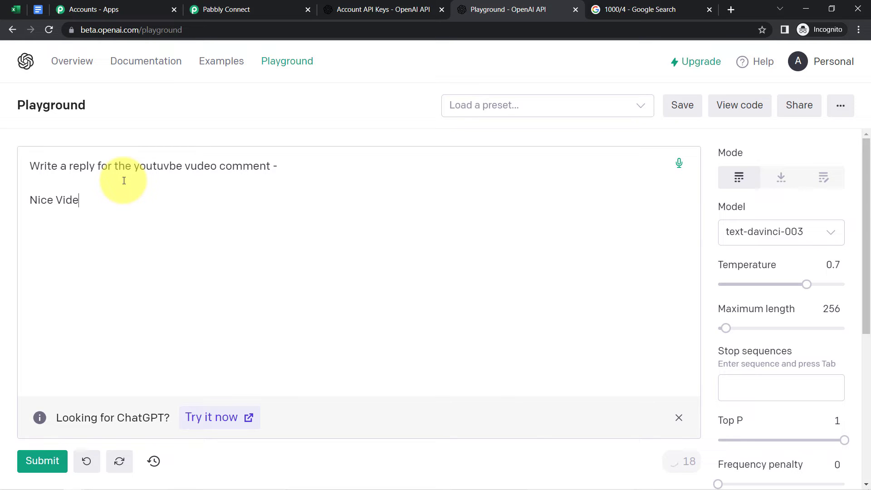
text(o //##)
Correct the prompt's wording to "Write a reply for the YouTube video comment -" and generate the reply.
drag(68, 166, 160, 164)
click(163, 166)
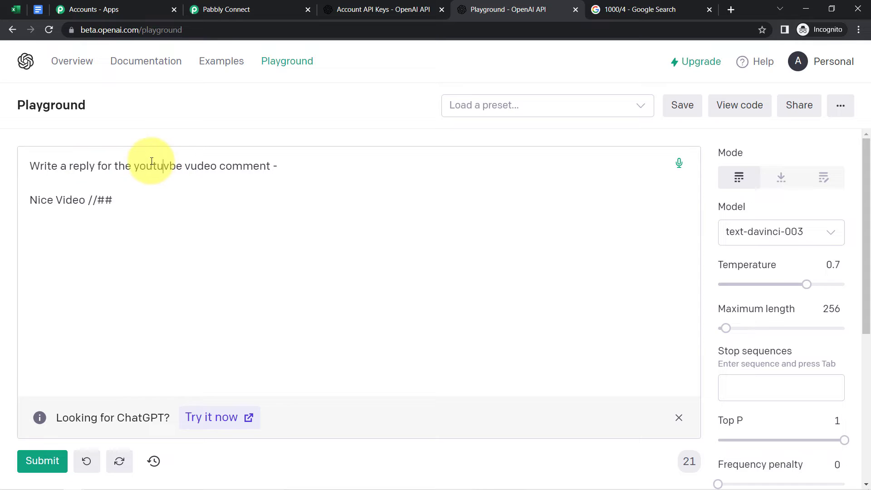
key(Delete)
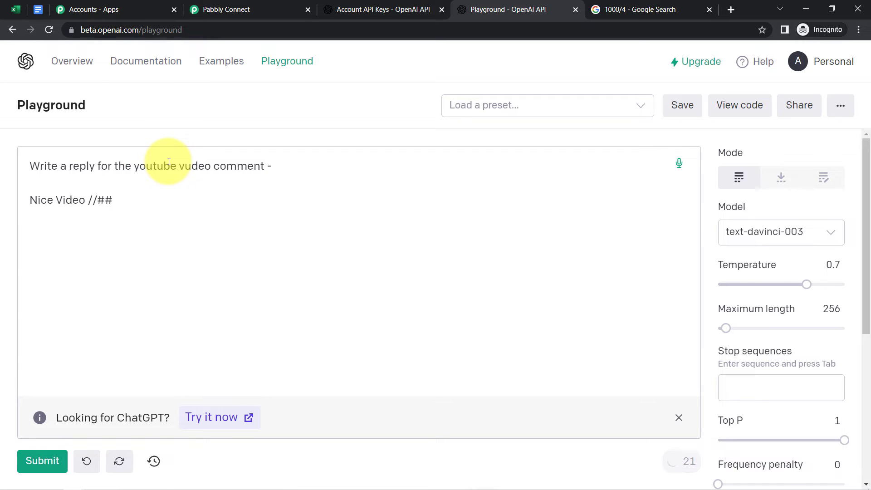
key(Left)
key(Left)
key(Left)
key(Left)
key(BackSpace)
text(Y)
key(Right)
key(Right)
key(Right)
key(BackSpace)
text(T)
click(189, 168)
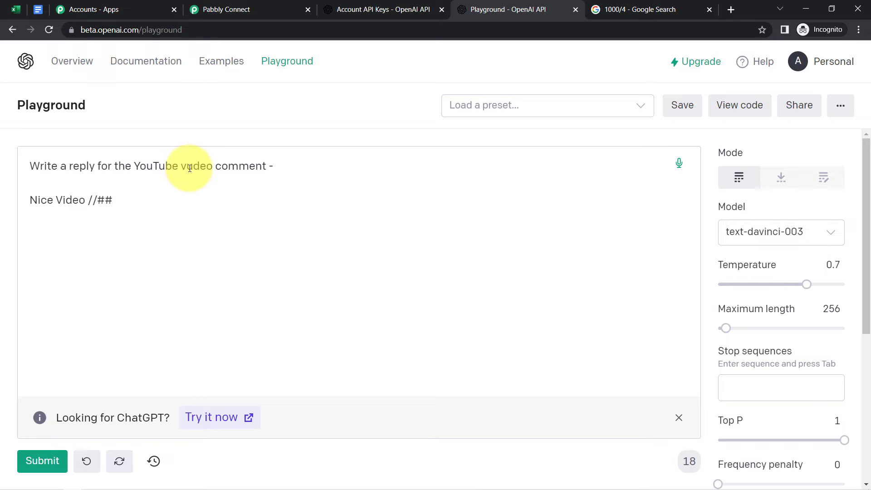
key(BackSpace)
text(i)
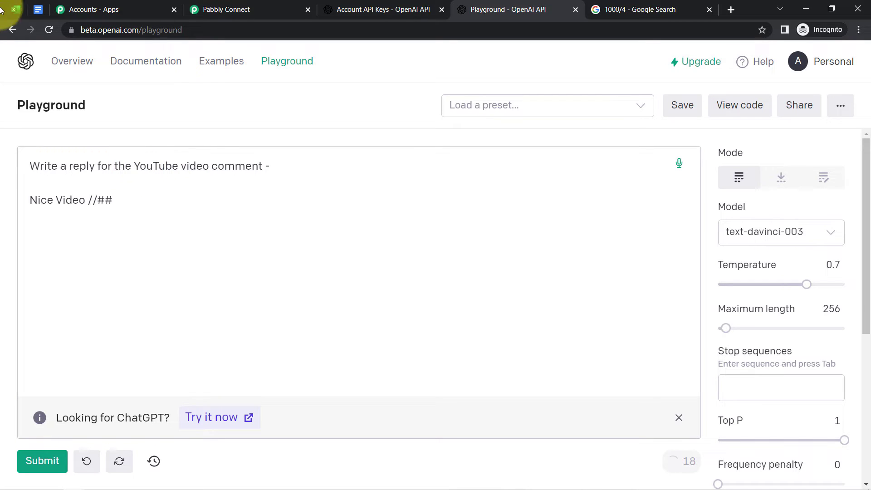
click(35, 461)
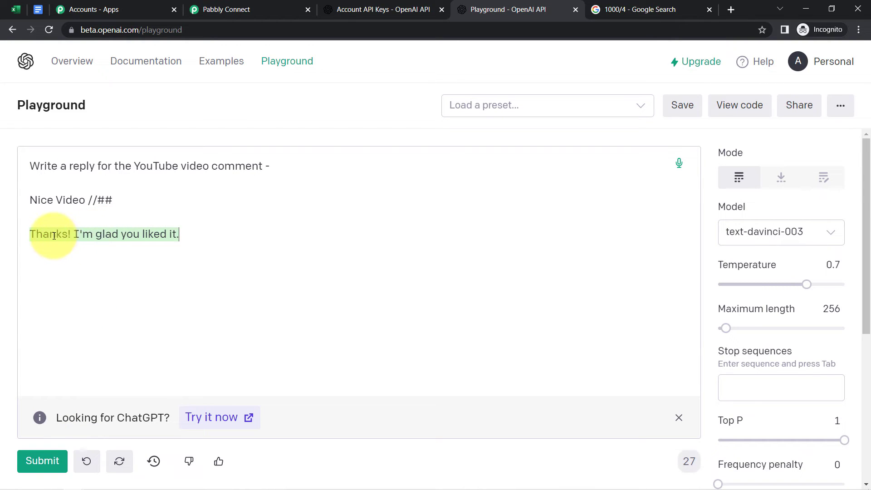
Review the generated reply against the //## marker, and read the Playground's Frequency penalty, Presence penalty and Best of explanations.
drag(56, 235, 178, 236)
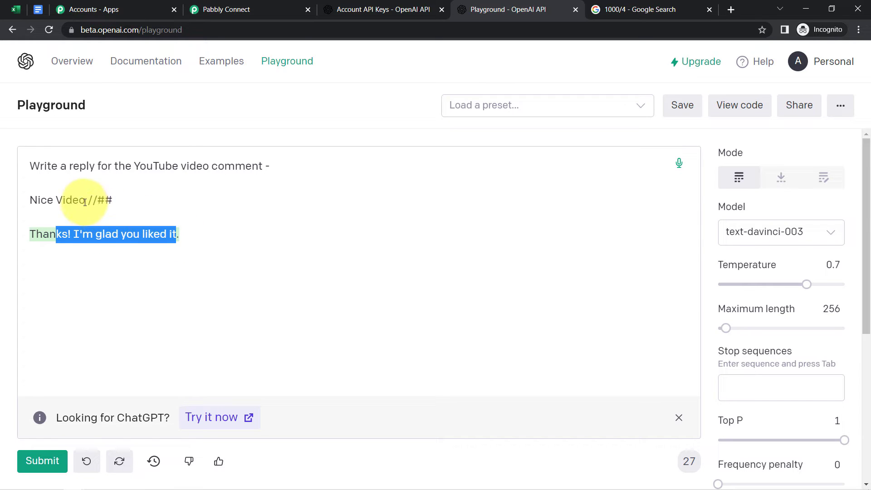
drag(88, 200, 117, 204)
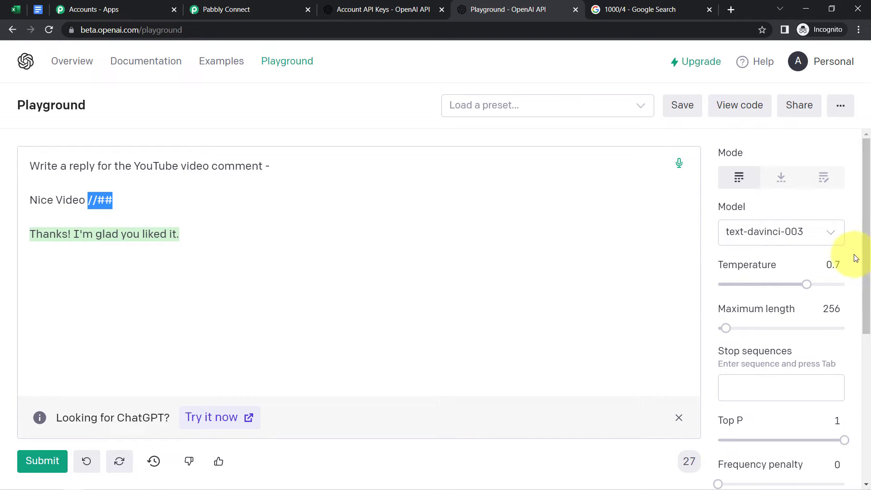
drag(867, 279, 865, 380)
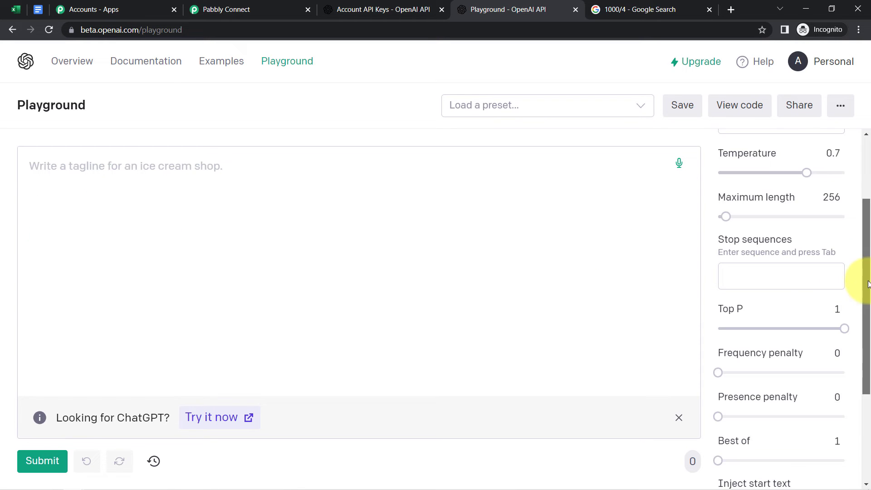
scroll(840, 263, down, 3)
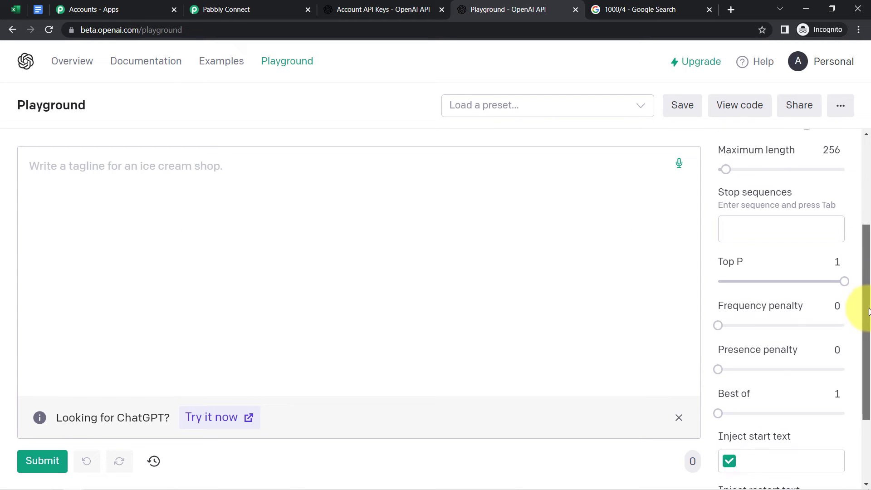
mouse_move(833, 268)
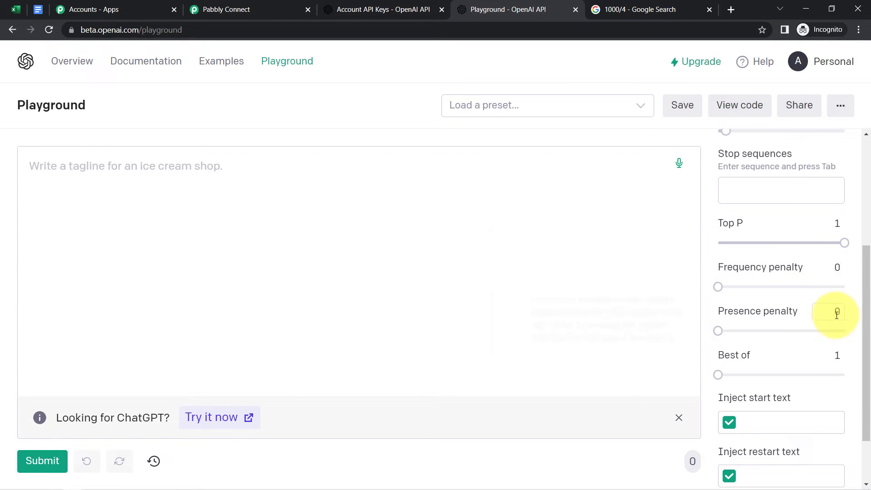
mouse_move(838, 312)
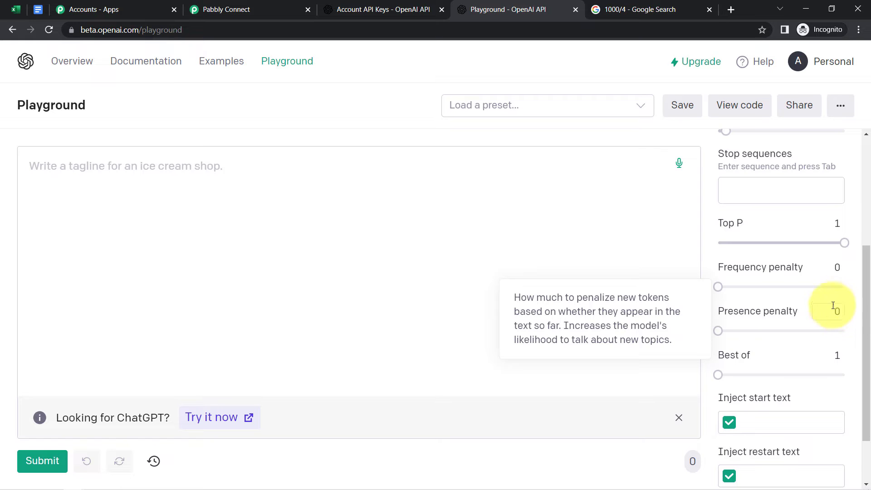
drag(867, 320, 869, 362)
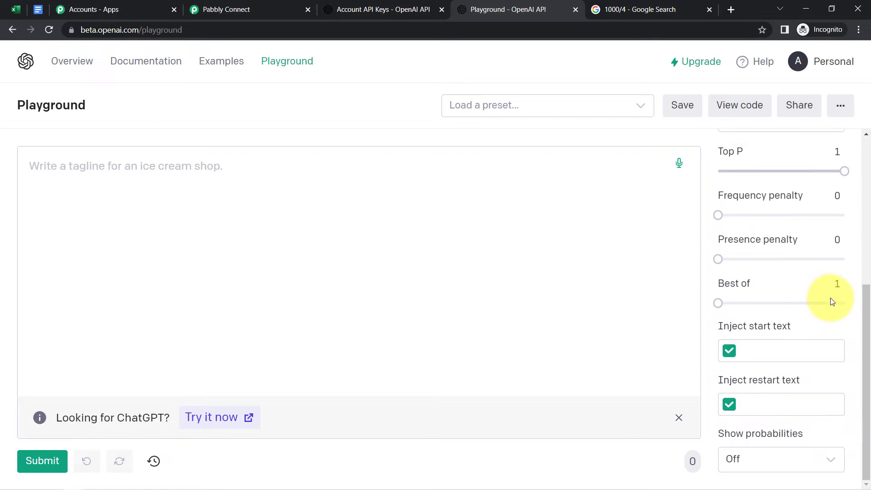
mouse_move(835, 285)
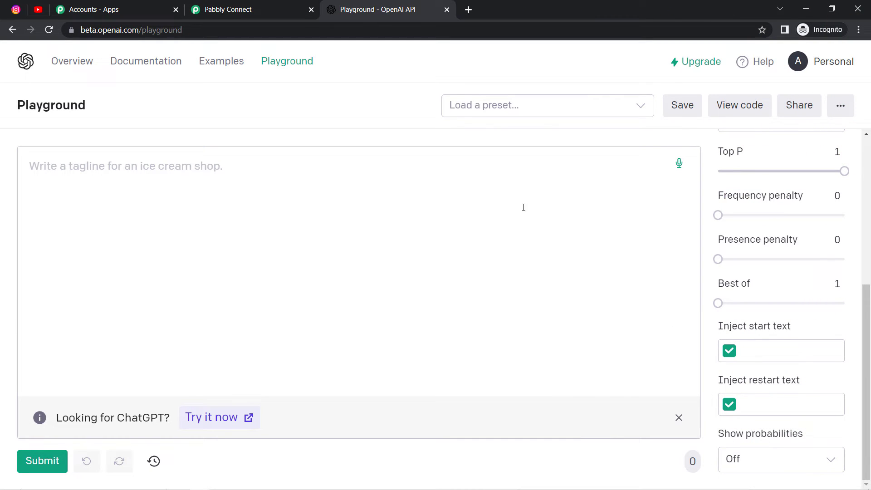
Switch to Pabbly Connect, start a new connection for the OpenAI action, and open the OpenAI API Keys page in a new tab.
click(234, 10)
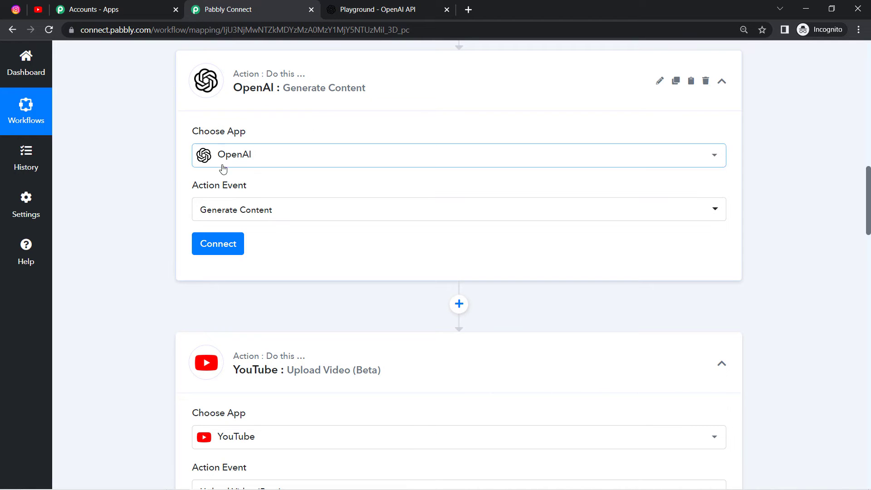
click(210, 240)
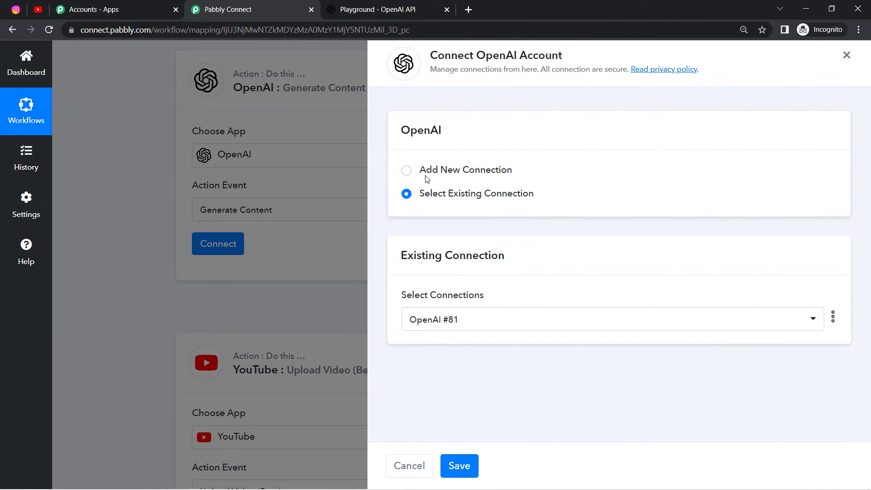
click(426, 174)
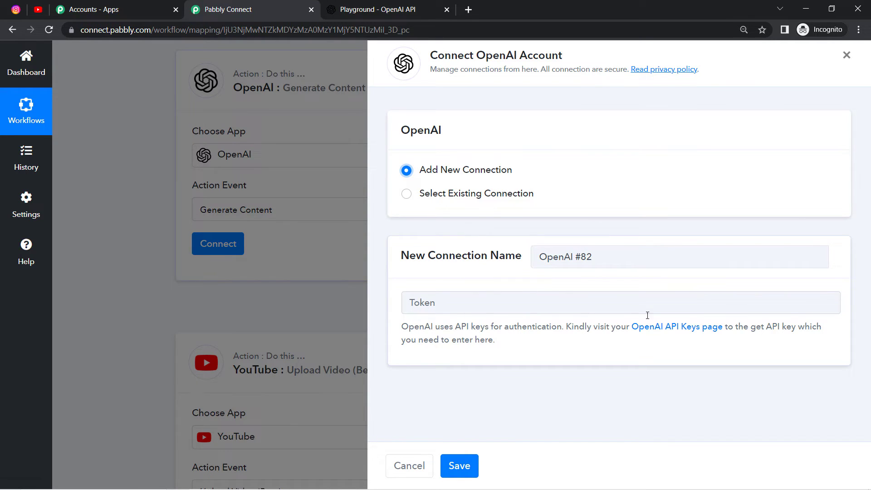
right_click(666, 327)
click(681, 333)
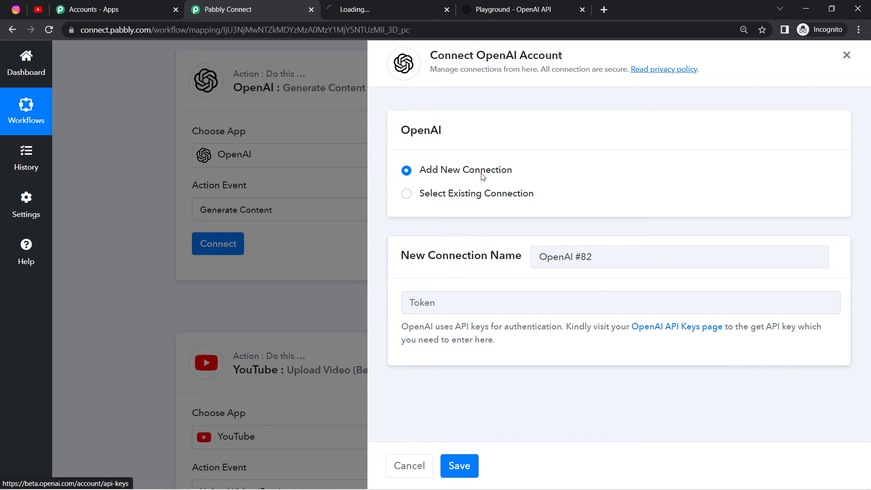
click(386, 2)
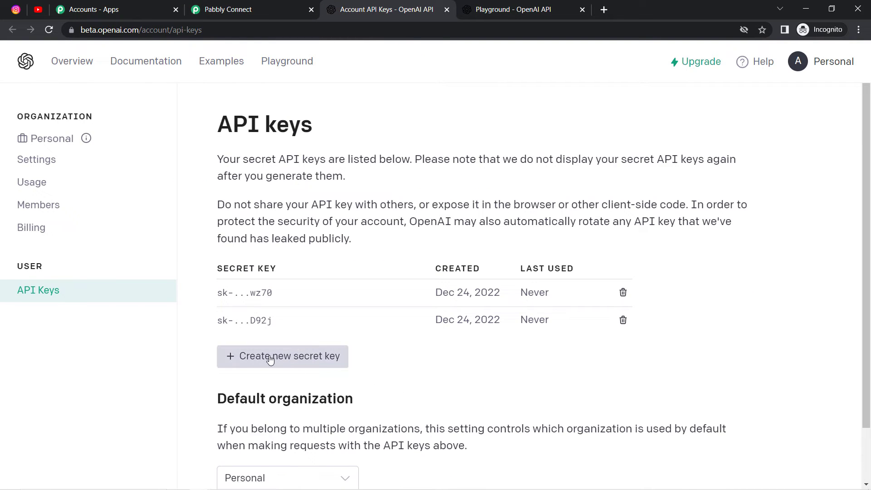
Create a new secret key in the OpenAI account and copy it.
click(270, 359)
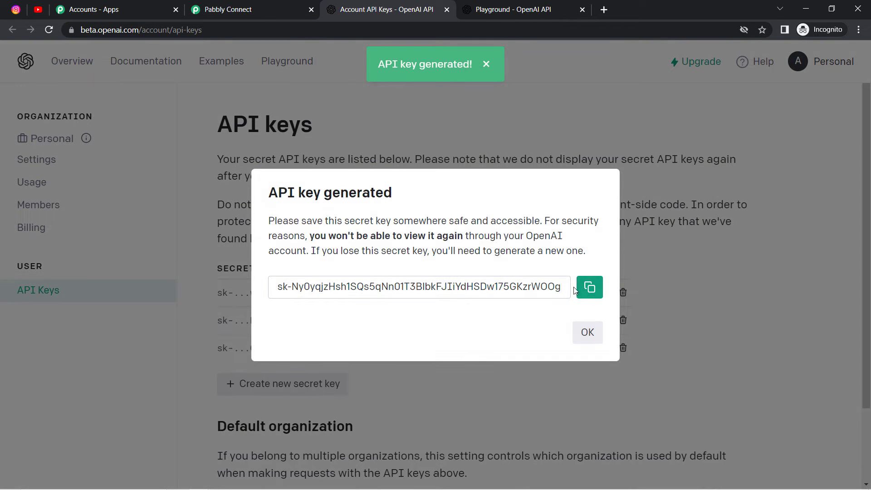
click(585, 292)
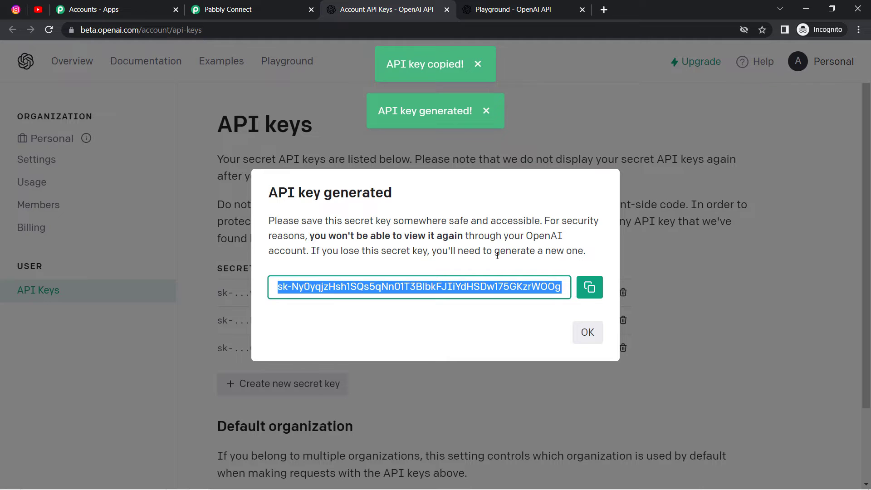
click(586, 333)
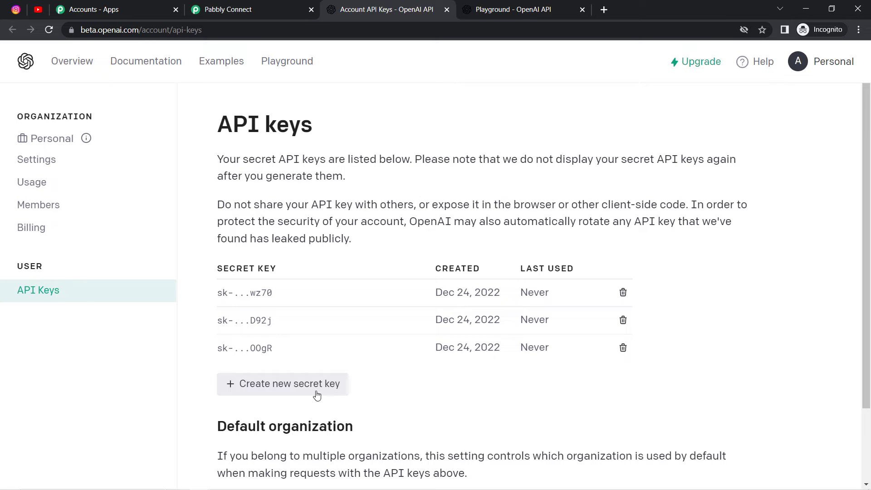
Back in Pabbly Connect, paste the API key as the new connection's token and save the connection.
click(230, 5)
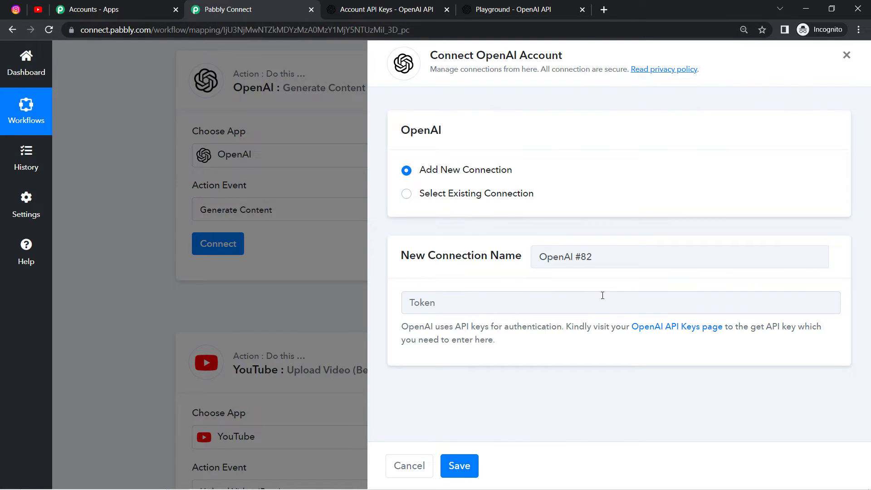
click(423, 304)
key(ctrl+v)
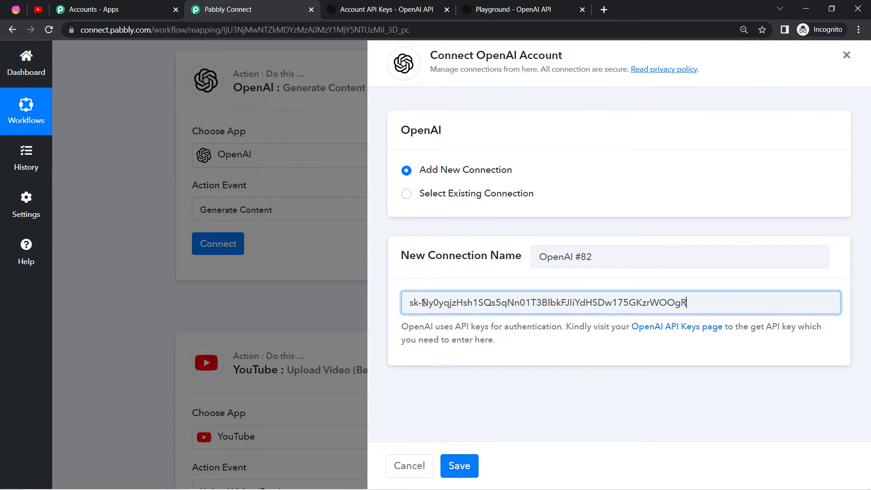
click(458, 469)
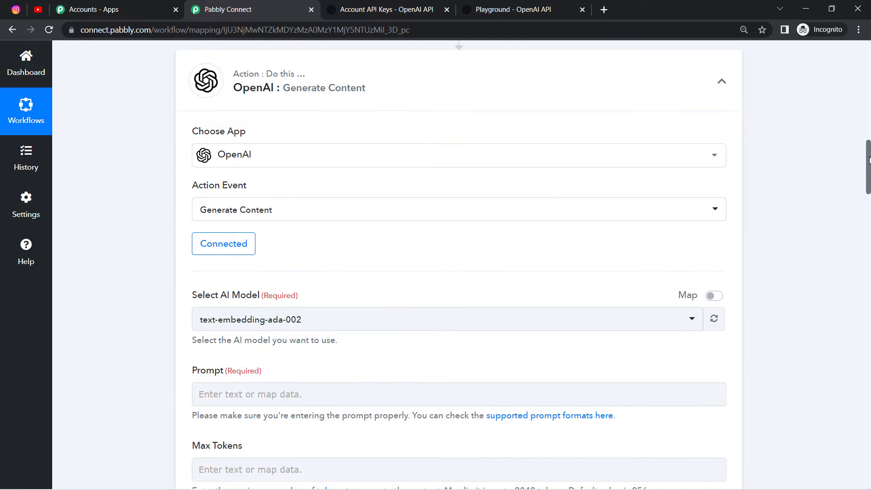
Set the AI model of the OpenAI Generate Content action to text-davinci-003.
drag(869, 159, 869, 173)
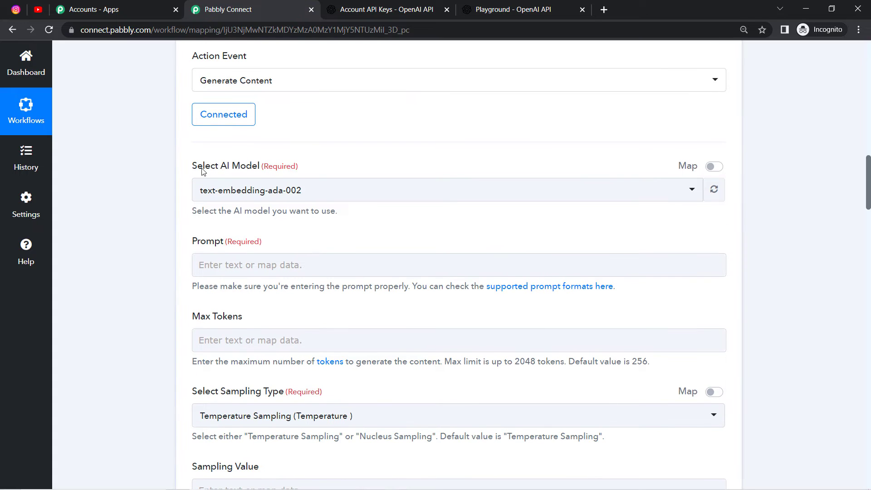
drag(202, 170, 285, 168)
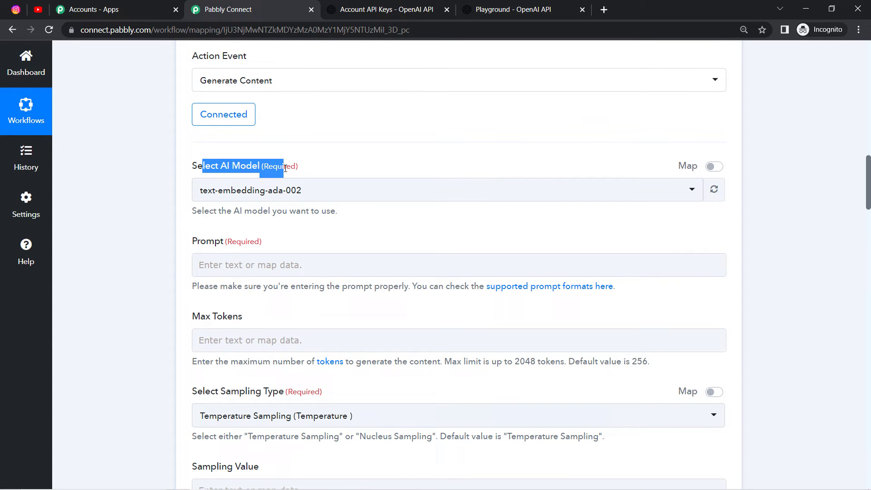
click(257, 193)
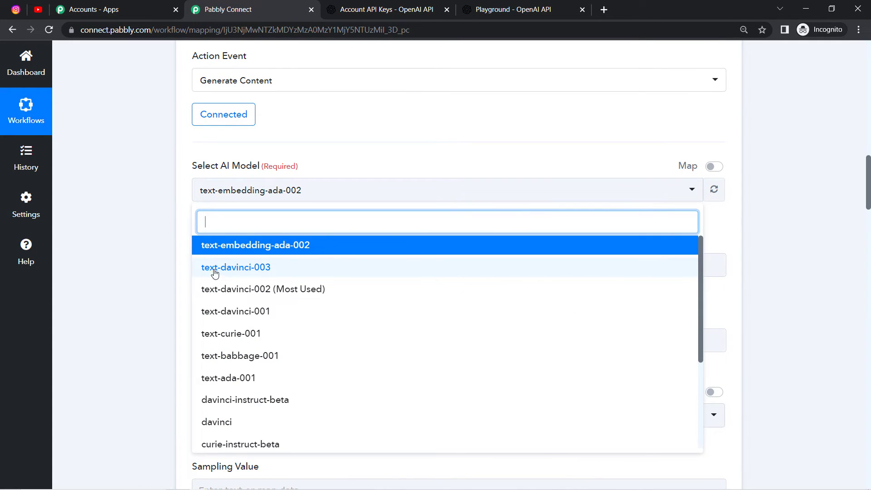
click(281, 272)
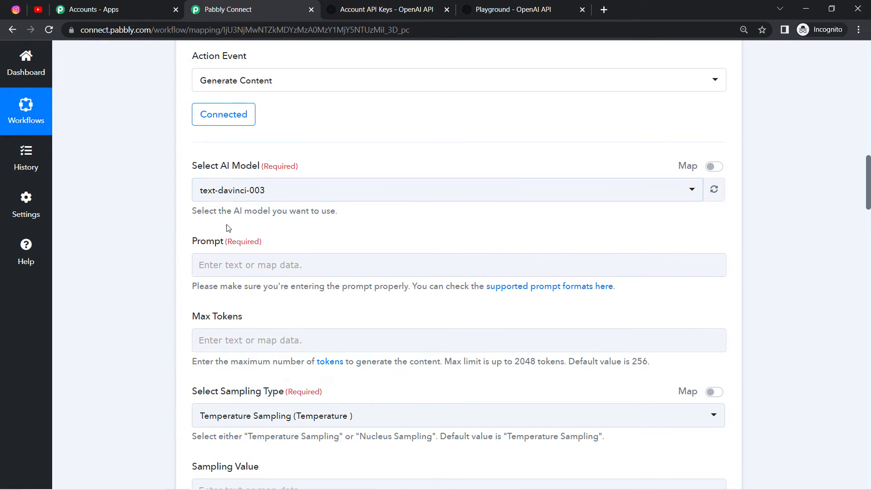
Read the Prompt field's guidance, and write "Write a YouTube Video Description for -" as the prompt in the OpenAI Playground.
drag(207, 241, 262, 238)
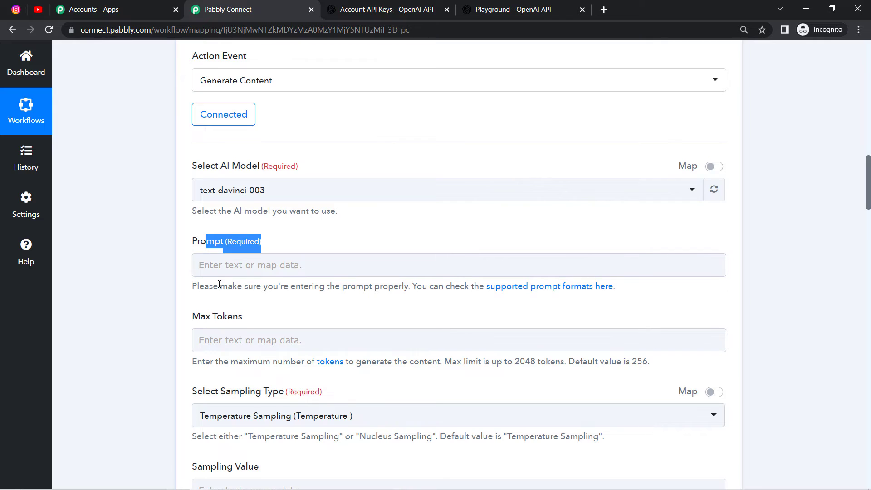
drag(219, 286, 430, 288)
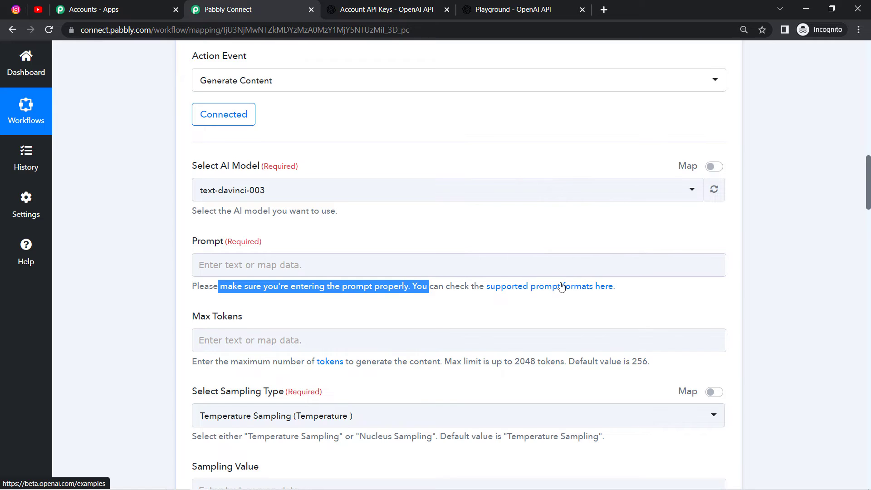
click(513, 9)
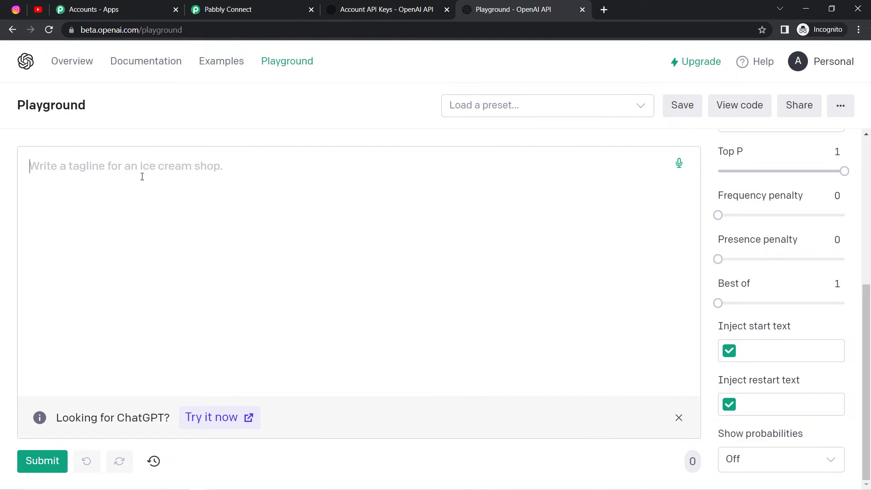
text(Write)
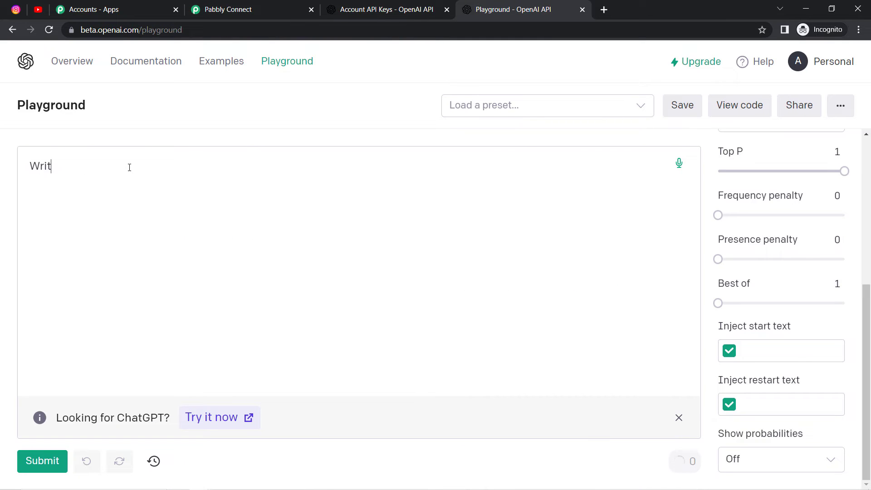
key(BackSpace)
key(BackSpace)
key(BackSpace)
key(BackSpace)
key(BackSpace)
text(rite a YouTube Video Descri)
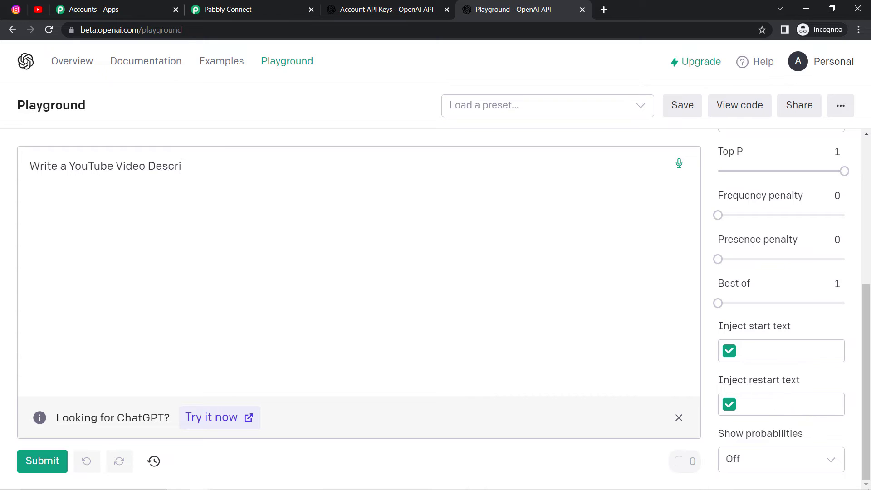
text(ption for -)
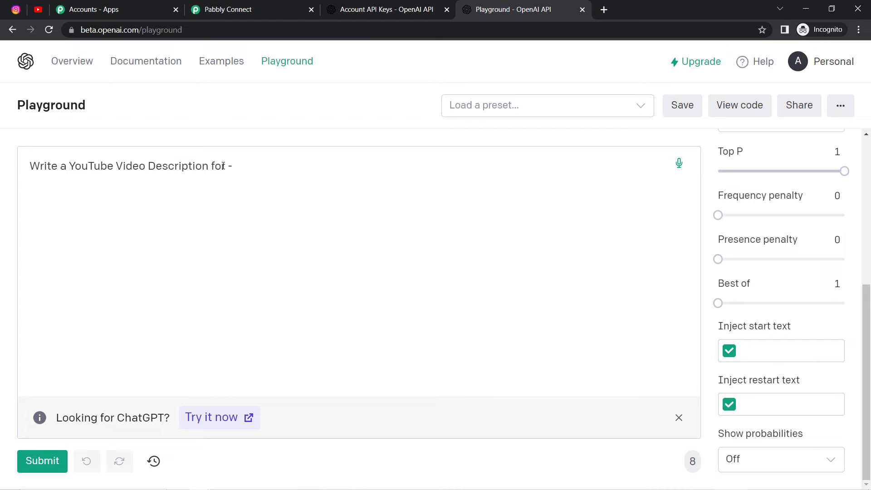
View the Playground code for the current prompt, and compare its prompt parameter with the Prompt field in Pabbly Connect.
click(744, 104)
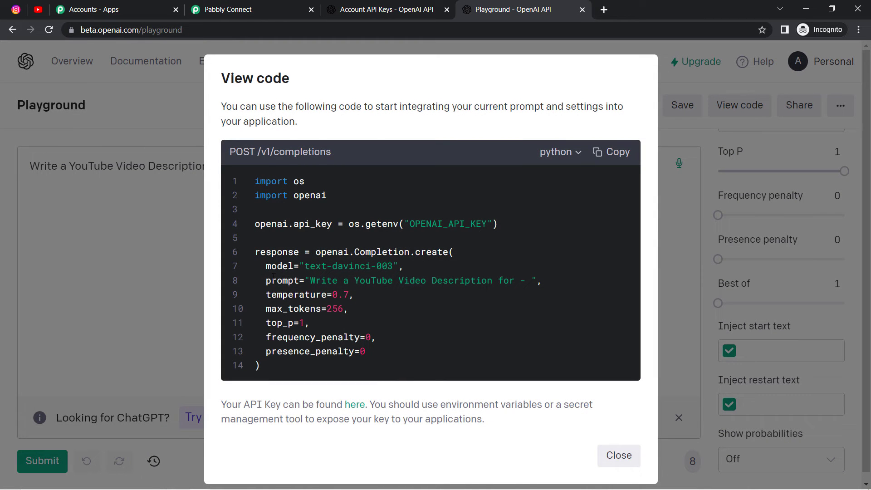
drag(326, 280, 510, 277)
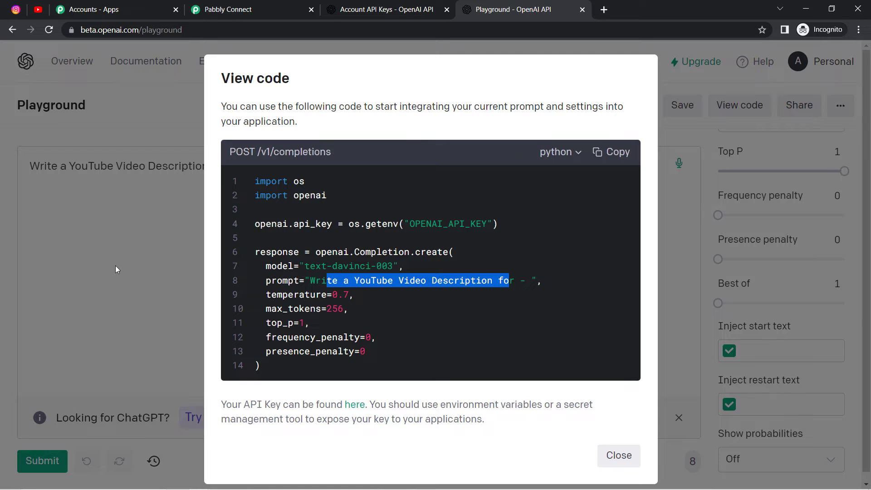
double_click(289, 280)
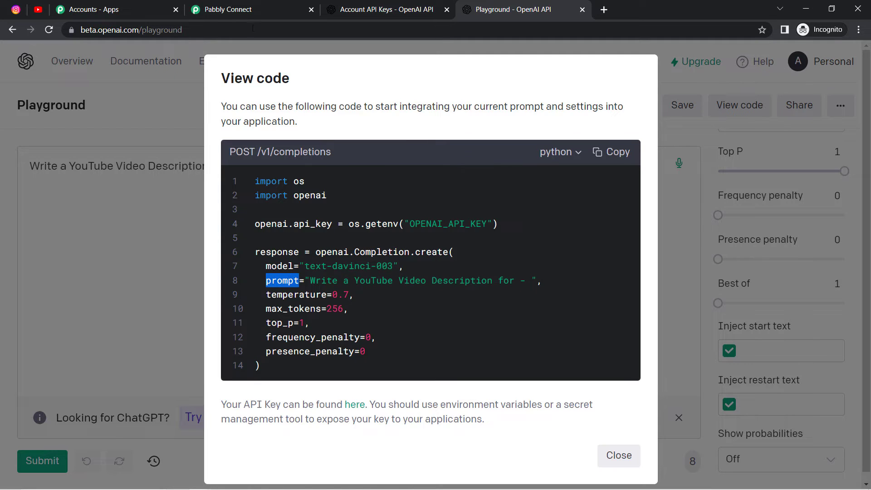
click(248, 7)
click(205, 264)
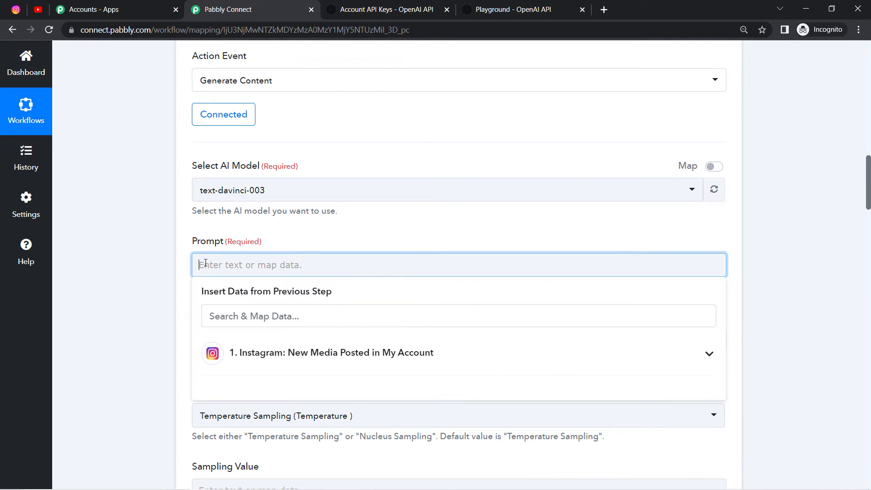
click(504, 9)
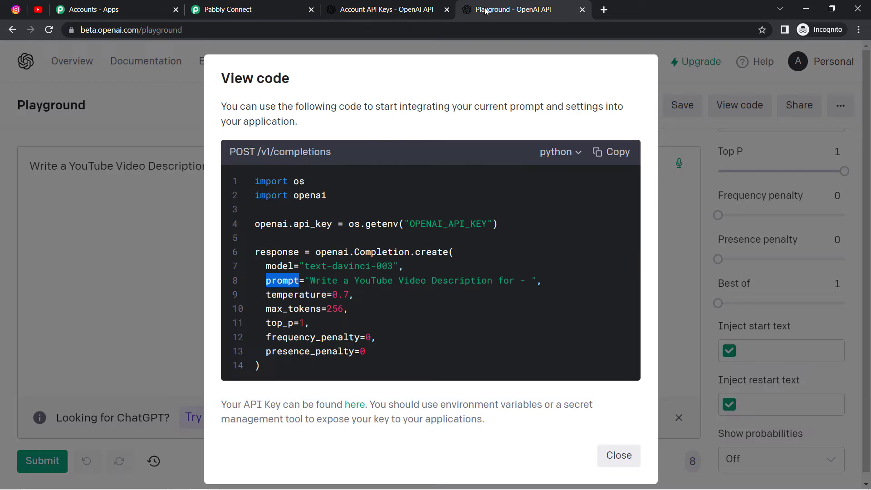
click(67, 227)
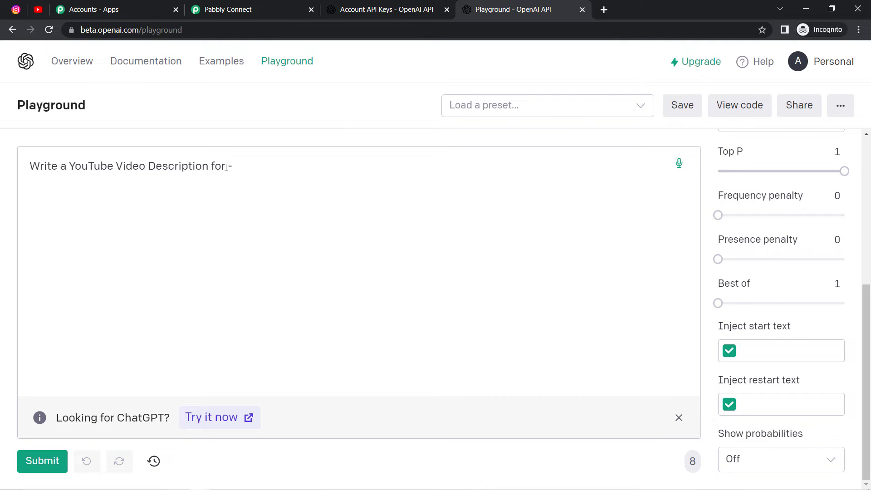
Copy the prompt "Write a YouTube Video Description for -" from the OpenAI Playground into the OpenAI action's Prompt field in Pabbly Connect.
drag(226, 168, 29, 164)
key(ctrl+c)
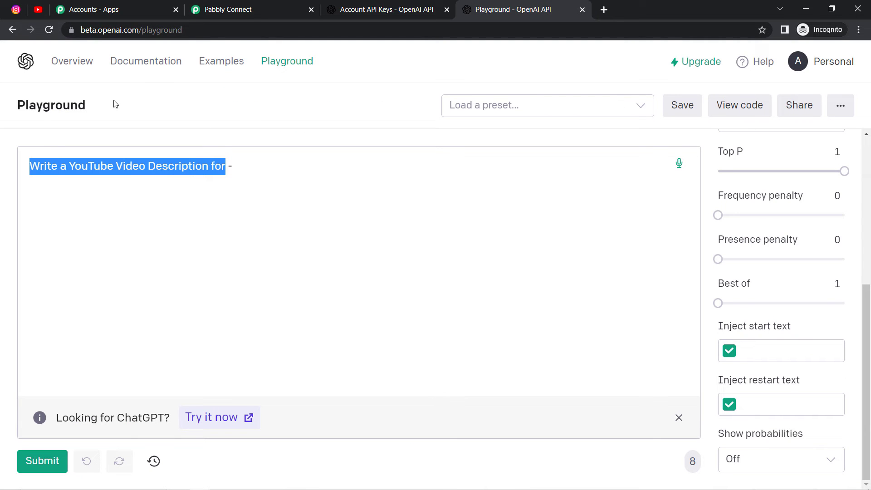
click(239, 9)
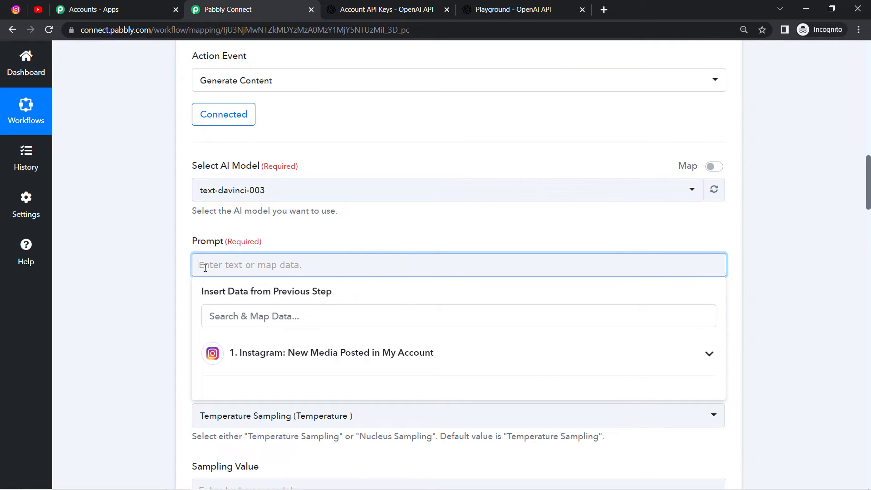
key(ctrl+v)
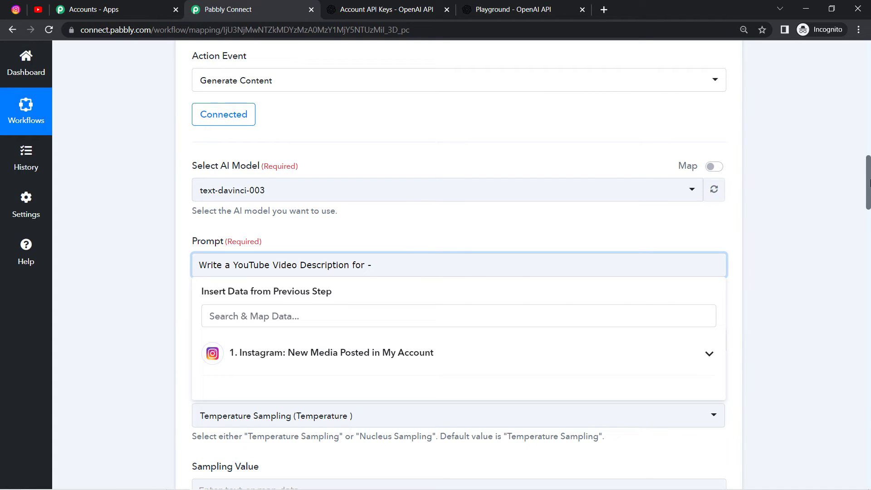
Check the Caption in the Instagram trigger response, and map that Caption to the end of the OpenAI prompt text.
scroll(526, 173, up, 9)
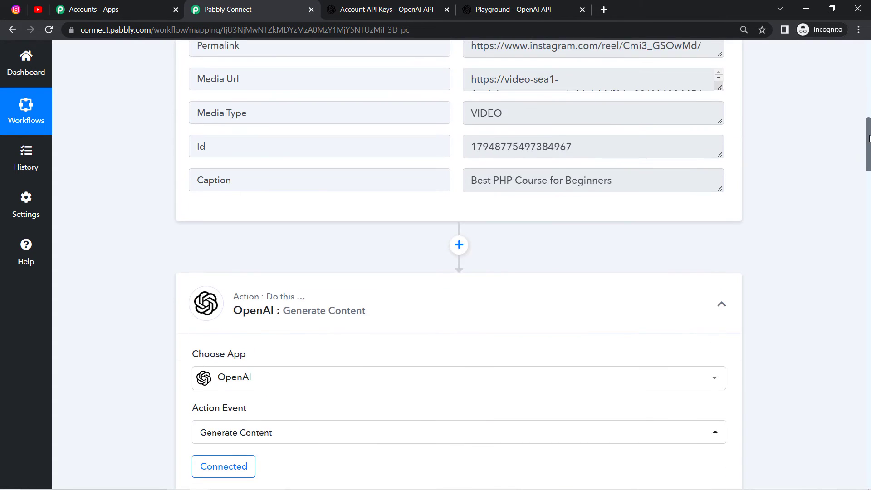
drag(506, 222, 619, 221)
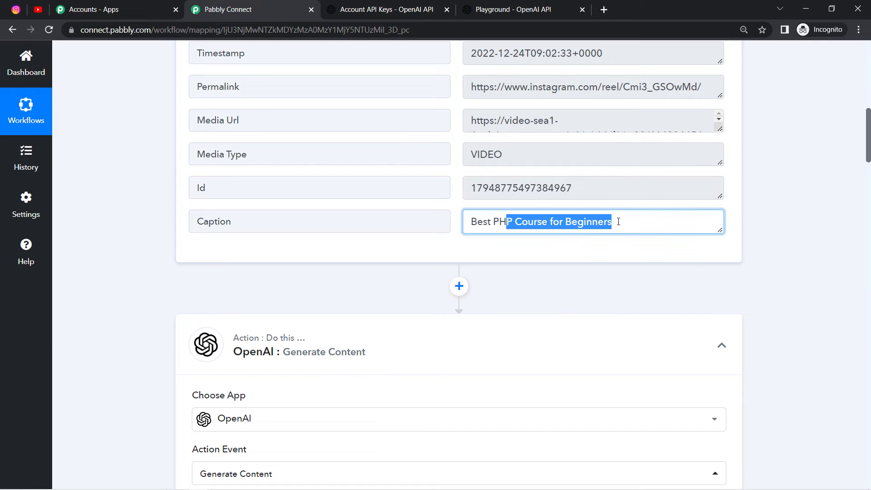
drag(869, 141, 869, 186)
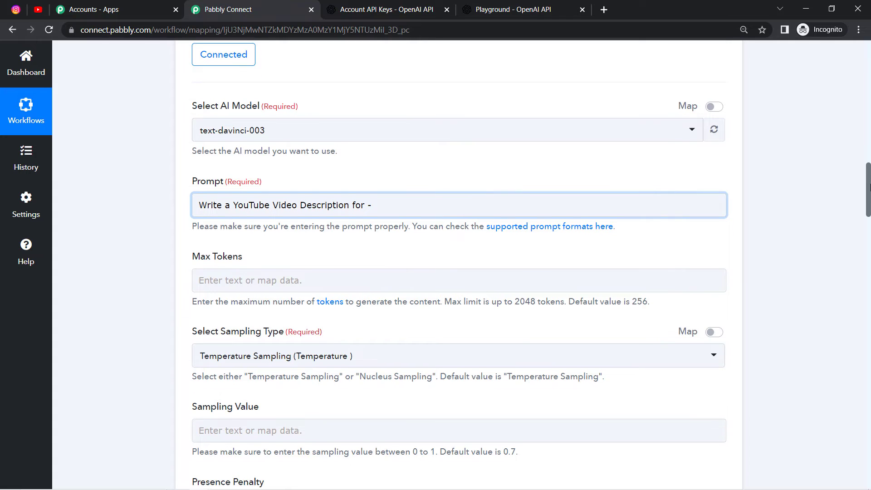
click(394, 206)
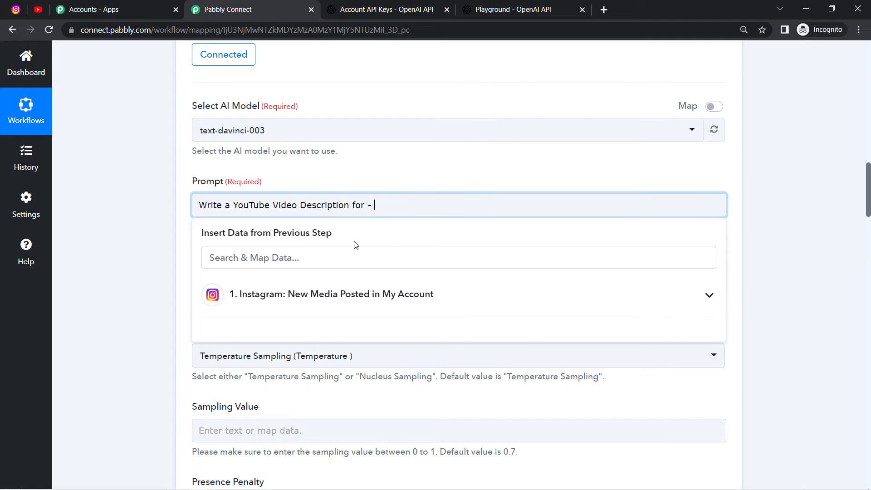
click(329, 300)
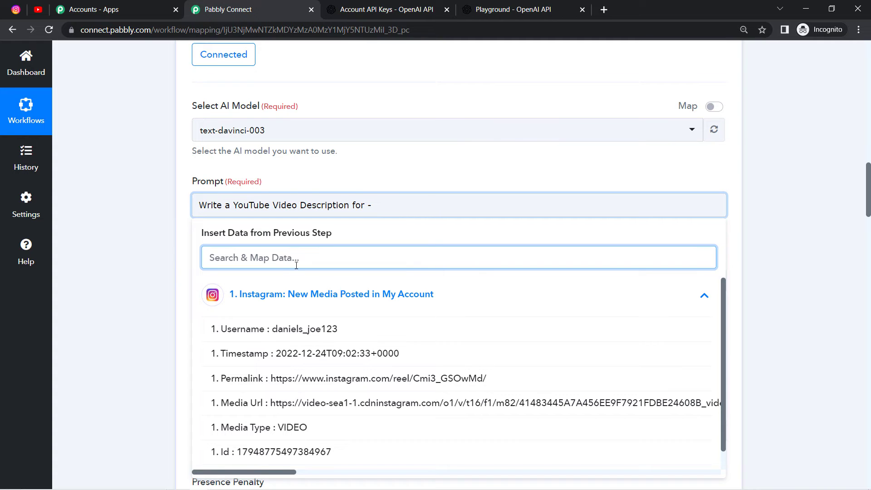
text(cap)
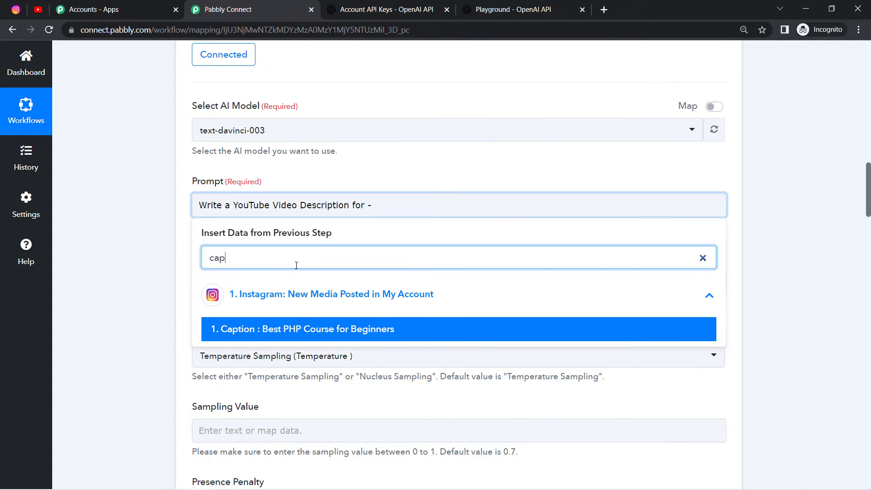
click(379, 326)
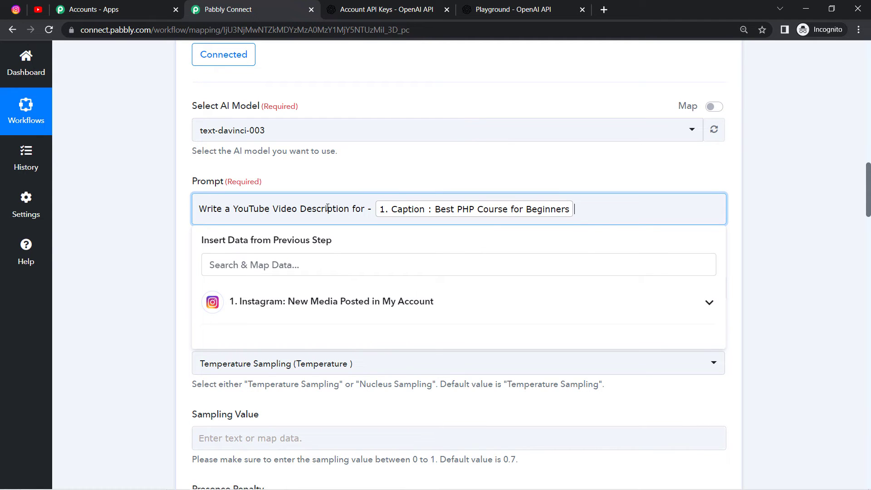
click(166, 300)
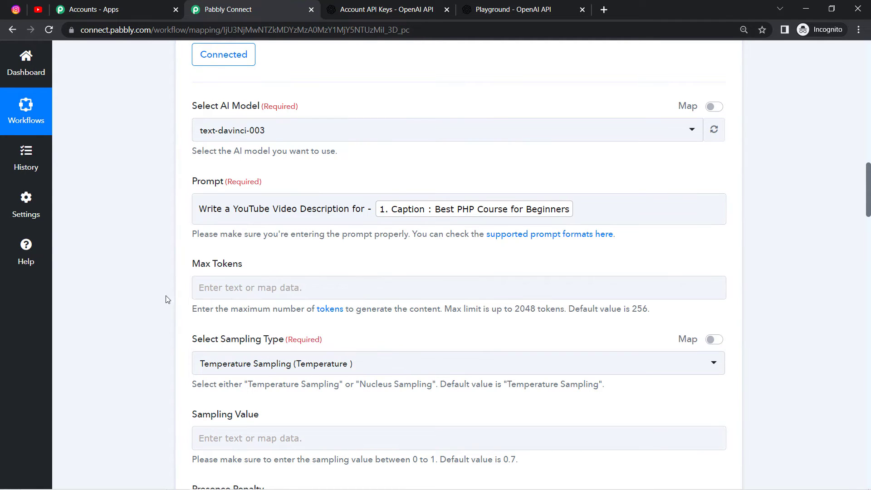
Examine the Max Tokens, Sampling Type and Sampling Value fields and their guidance on limits and default values.
drag(205, 265, 248, 273)
drag(202, 343, 246, 344)
drag(206, 415, 243, 418)
drag(651, 309, 611, 310)
scroll(869, 187, down, 3)
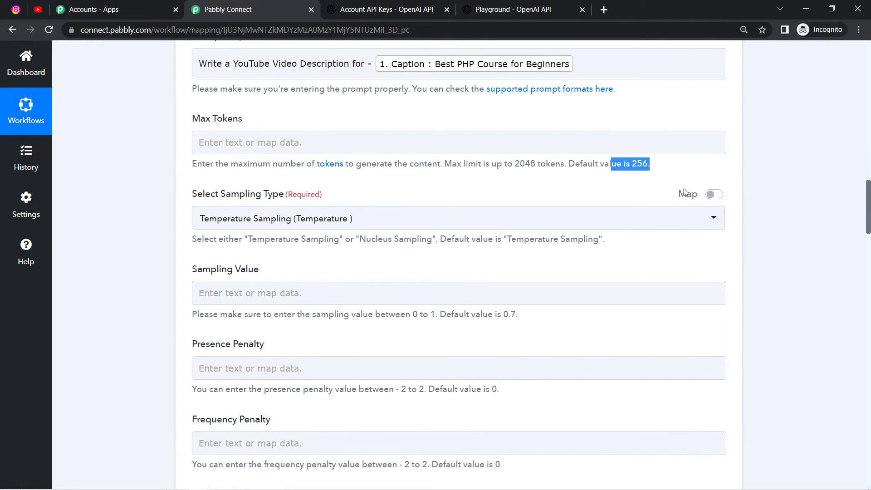
click(616, 183)
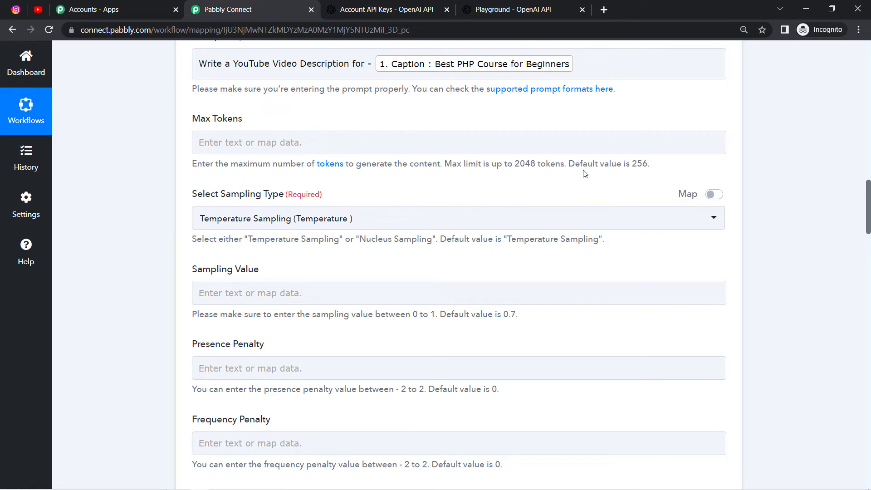
drag(575, 166, 622, 175)
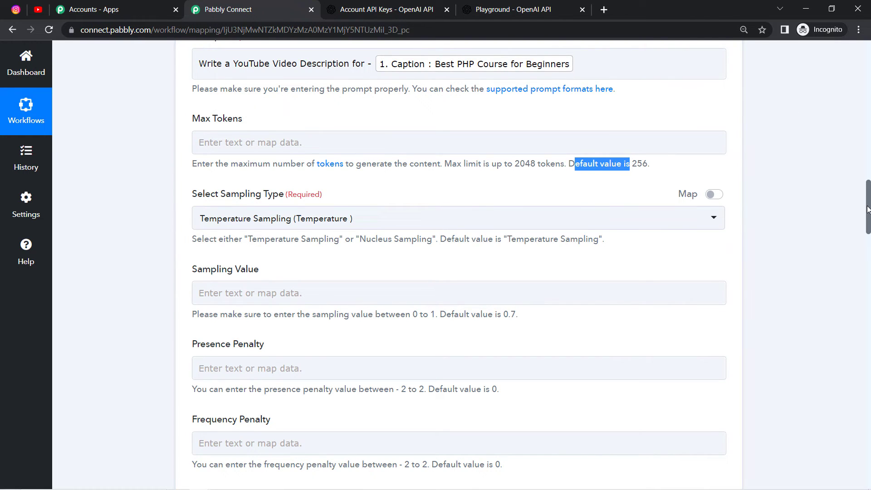
Save the OpenAI action with a test request, and enlarge the Choices 0 Text value in the received response.
drag(868, 209, 868, 272)
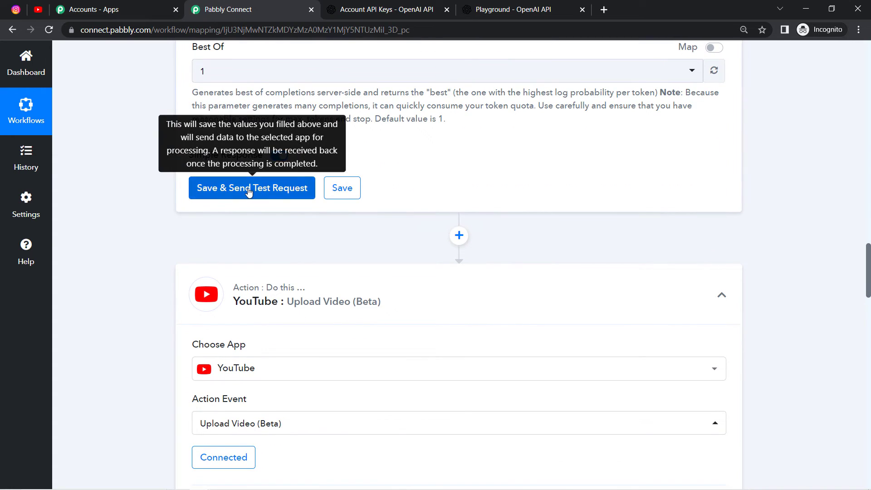
click(249, 193)
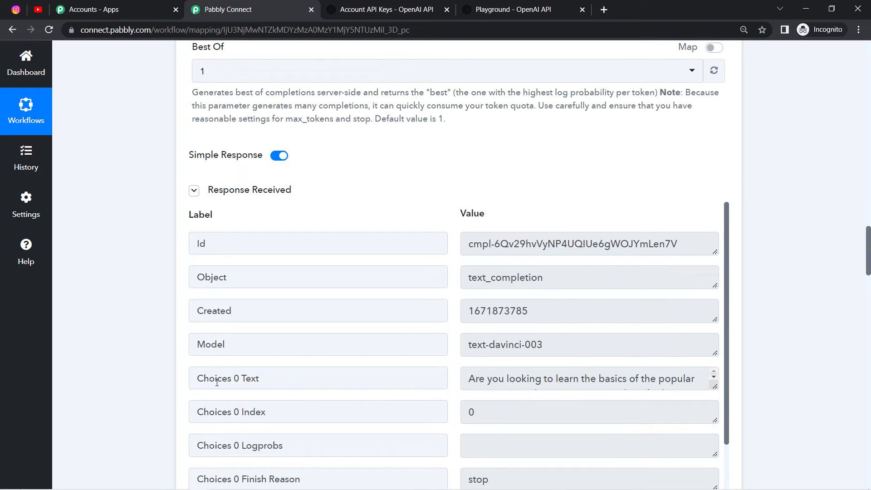
drag(217, 382, 261, 387)
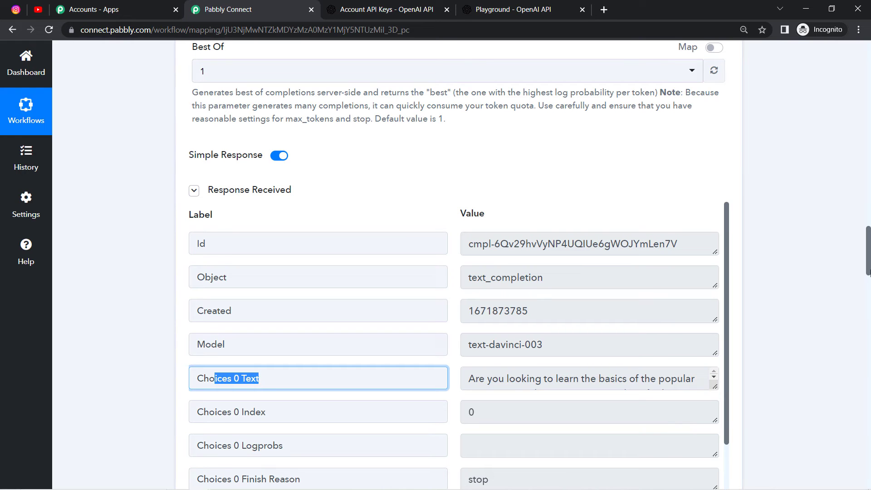
scroll(870, 263, down, 4)
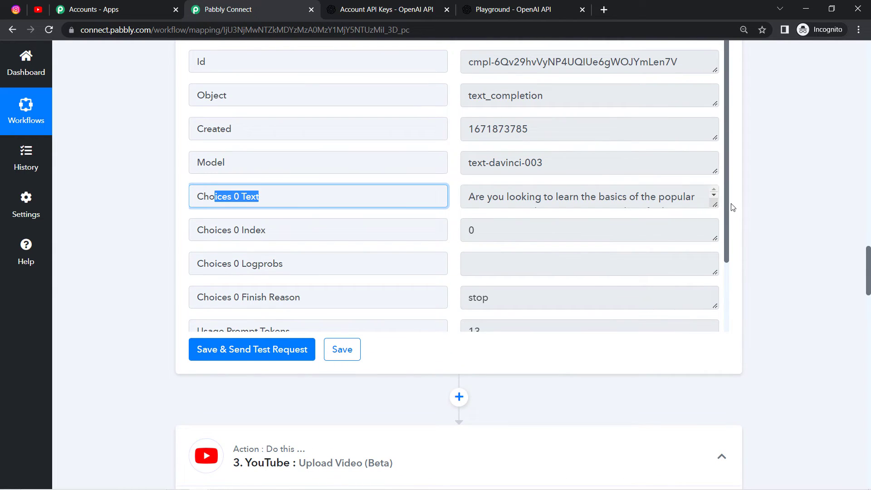
drag(714, 204, 700, 329)
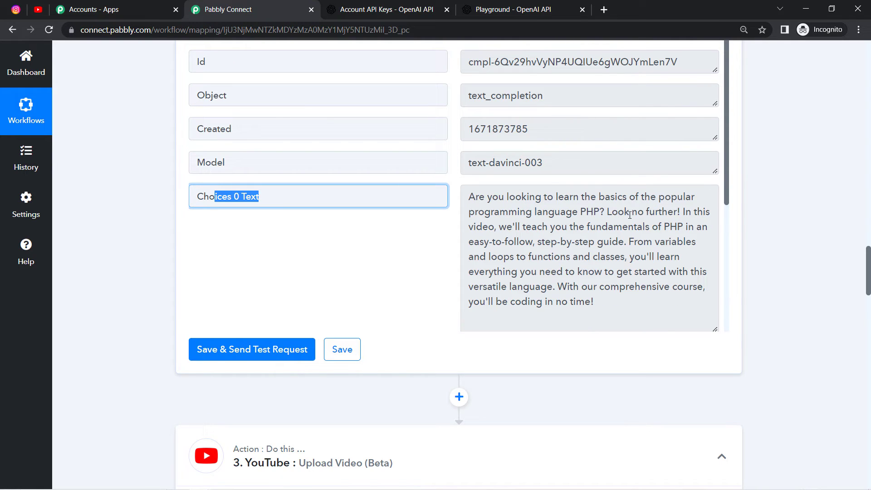
Read through the generated video description in the Choices 0 Text value of the OpenAI response.
drag(524, 228, 597, 301)
click(592, 257)
triple_click(592, 251)
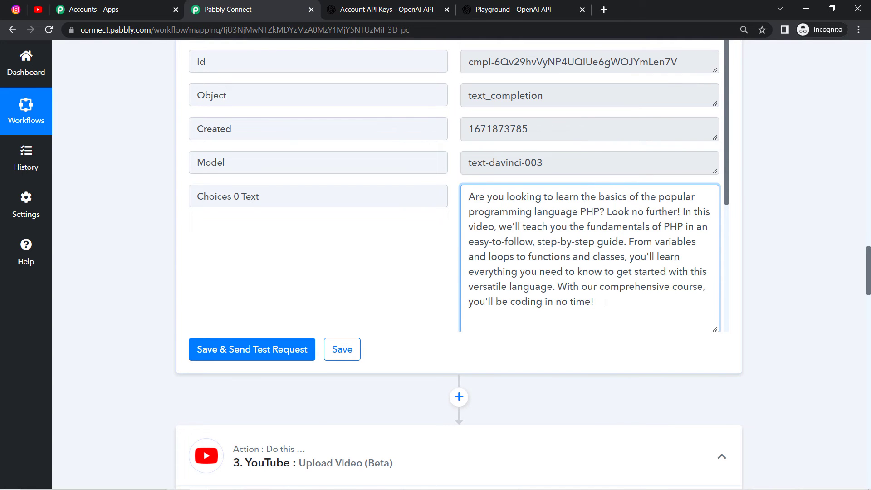
drag(653, 302, 471, 186)
click(501, 209)
drag(487, 191, 555, 273)
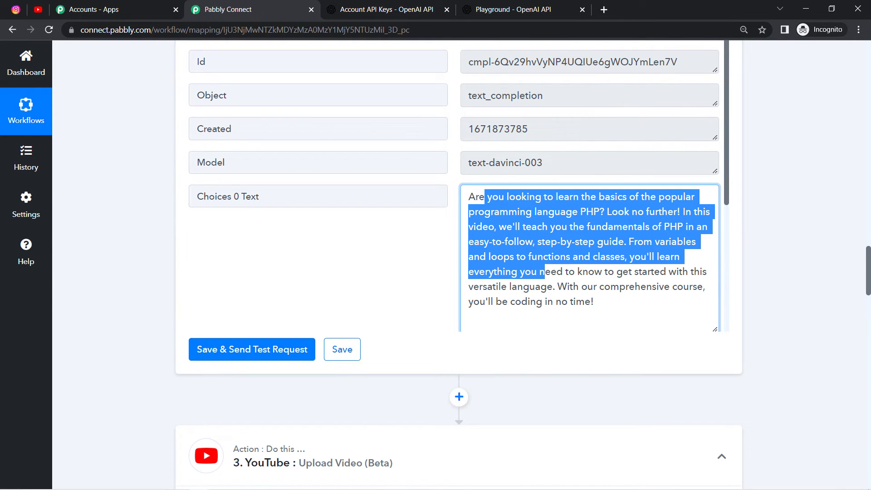
Remove the mapped Caption from the Video Description field of the YouTube Upload Video action.
drag(869, 282, 869, 362)
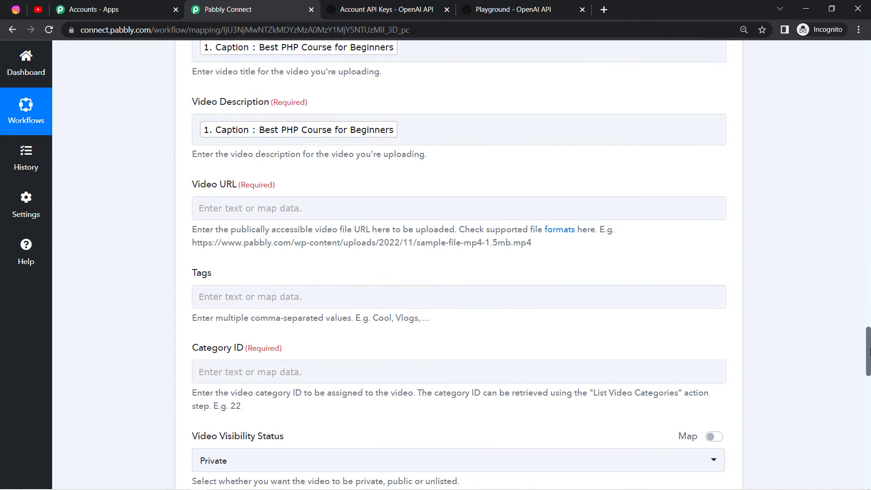
click(428, 127)
key(BackSpace)
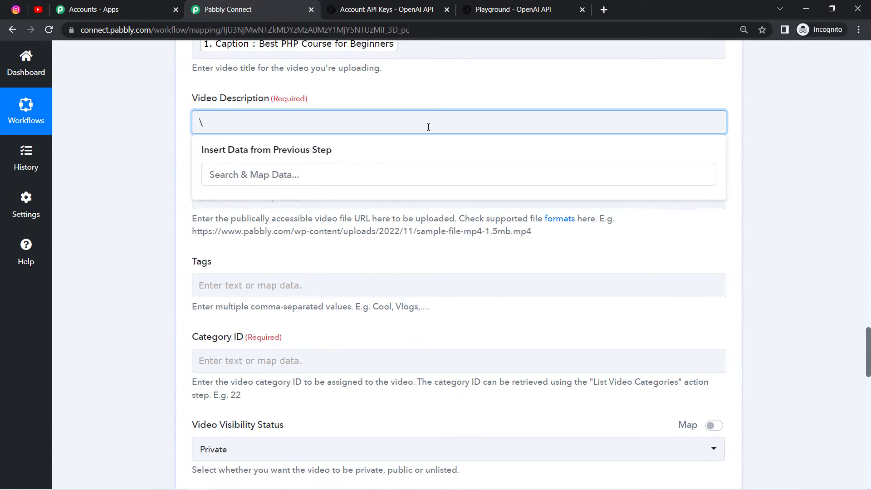
key(BackSpace)
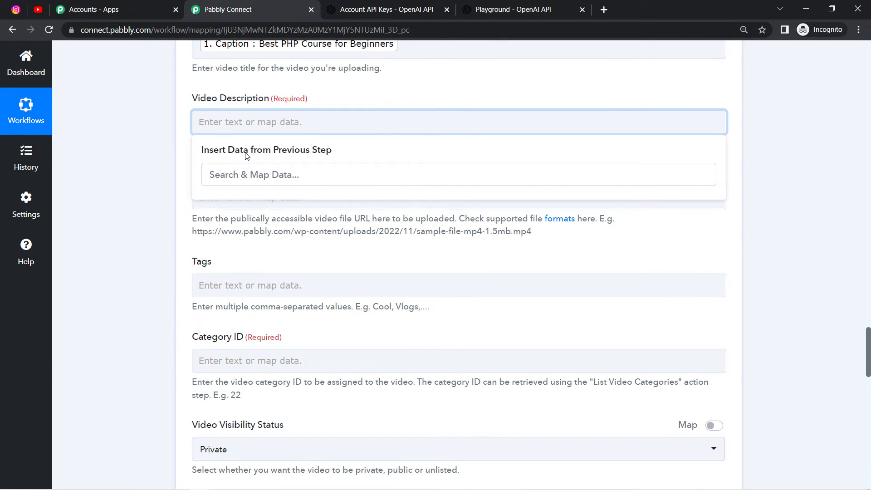
click(167, 199)
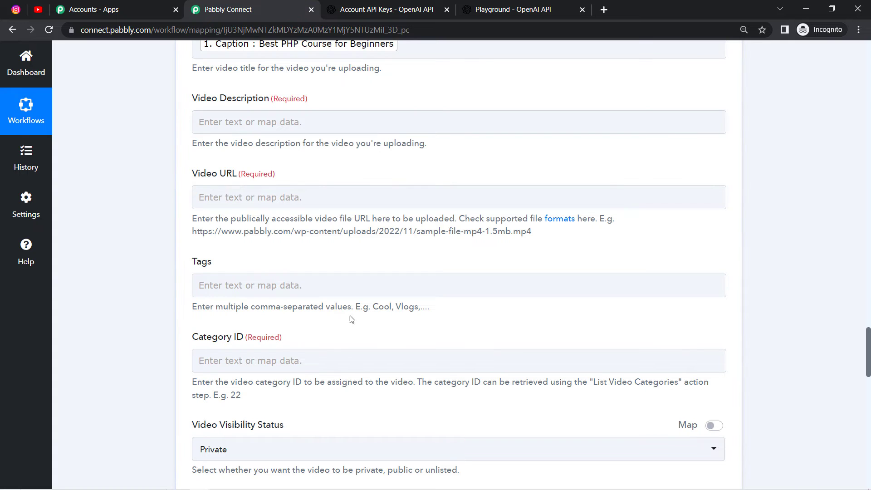
Try to save the YouTube Upload Video action with the Video Description field empty.
drag(869, 336, 868, 425)
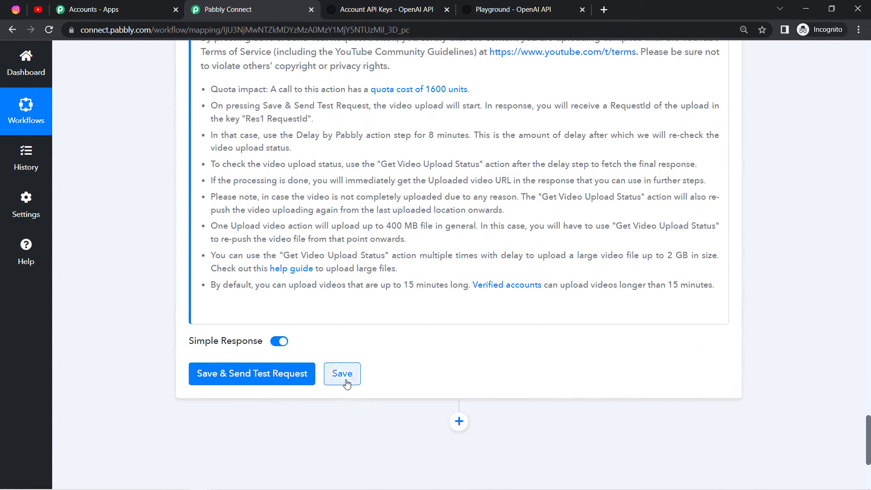
click(344, 377)
drag(388, 288, 478, 289)
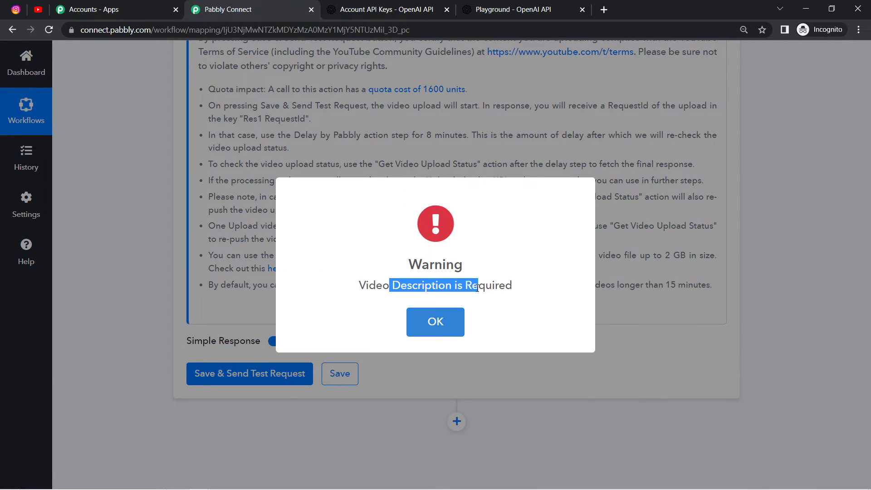
click(436, 322)
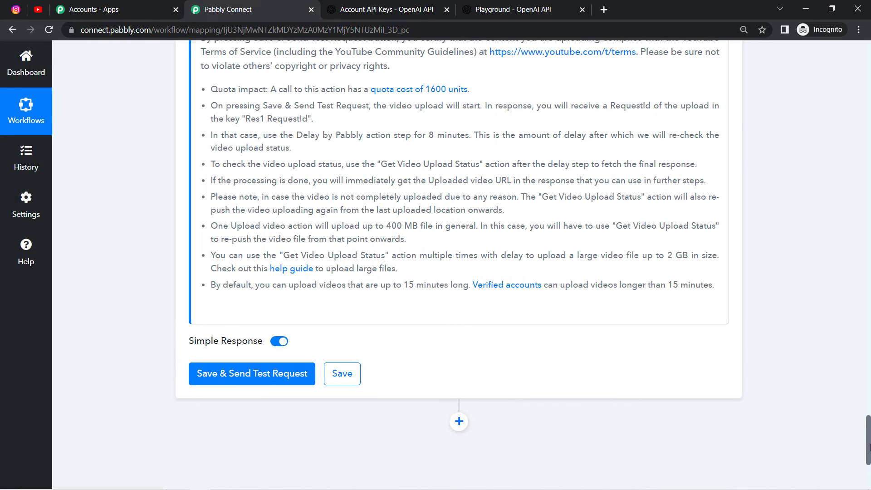
Set the Category ID of the YouTube Upload Video action to 1.
drag(868, 447, 868, 379)
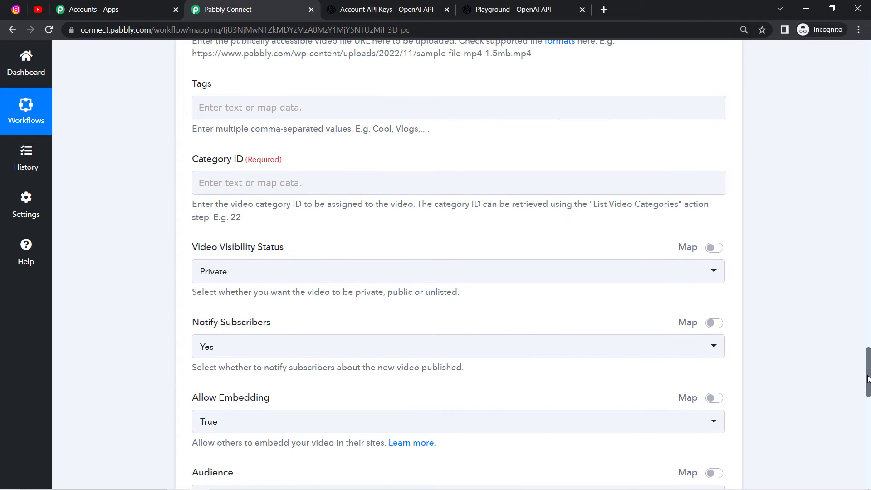
click(221, 183)
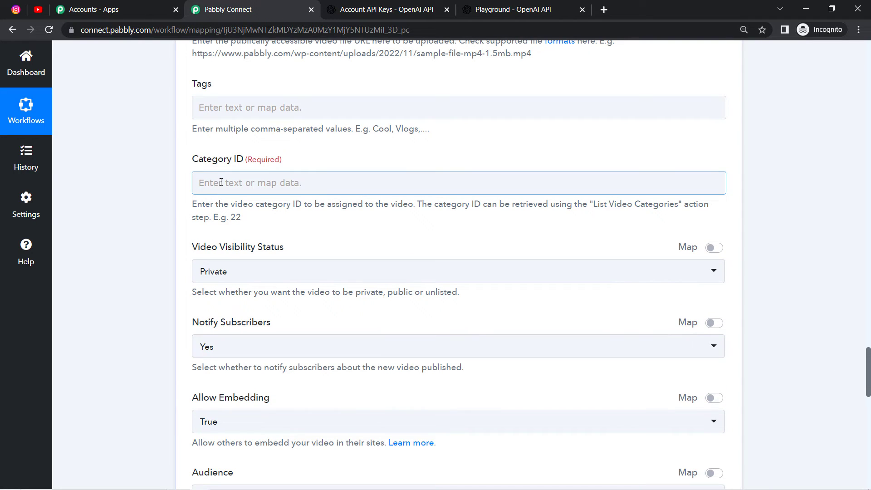
text(1)
click(198, 302)
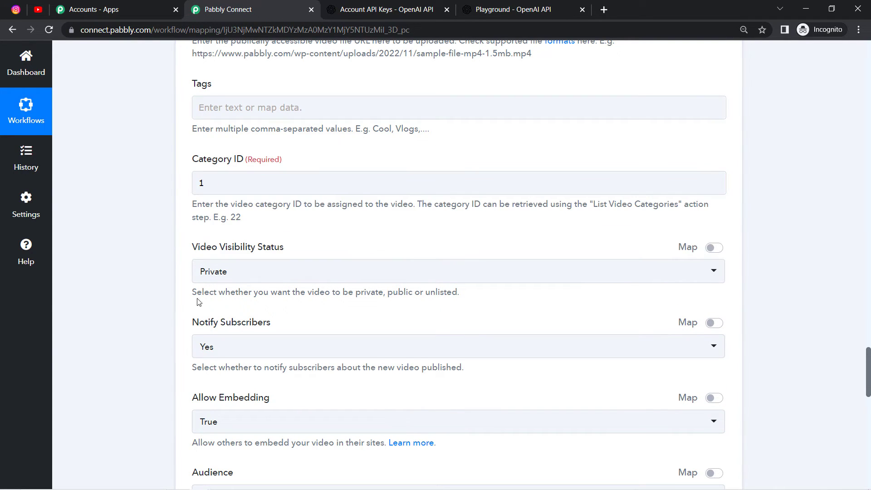
Enter "A" as a placeholder in the Video Description field of the YouTube Upload Video action.
scroll(234, 150, up, 6)
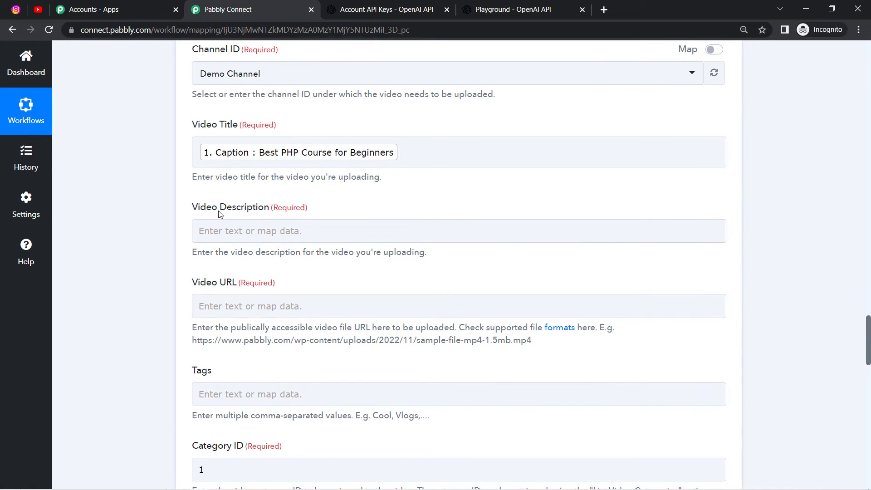
click(216, 232)
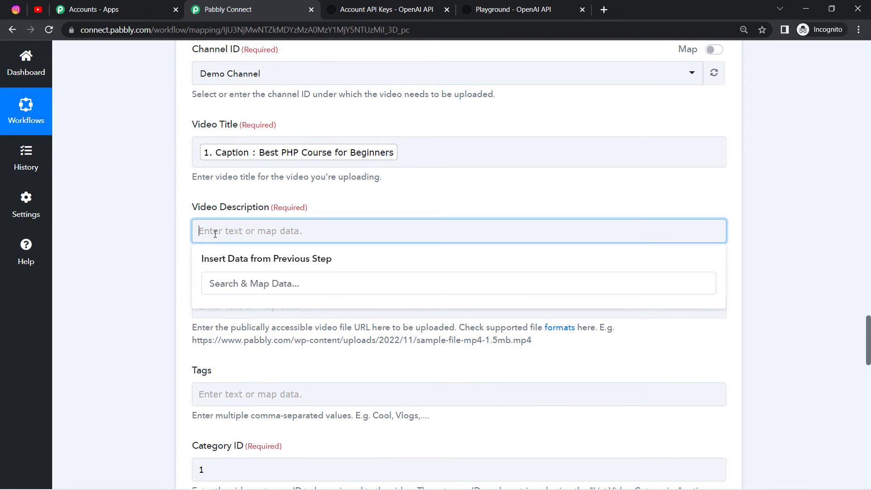
text(A)
click(123, 294)
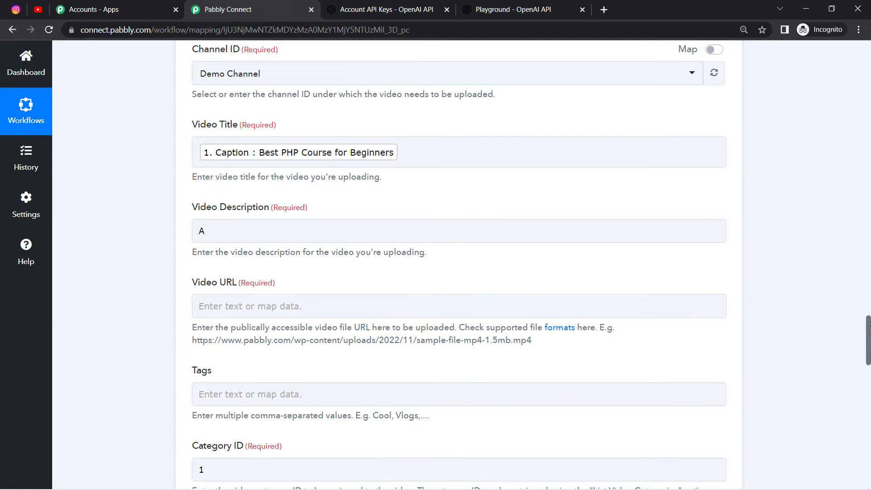
scroll(868, 330, down, 20)
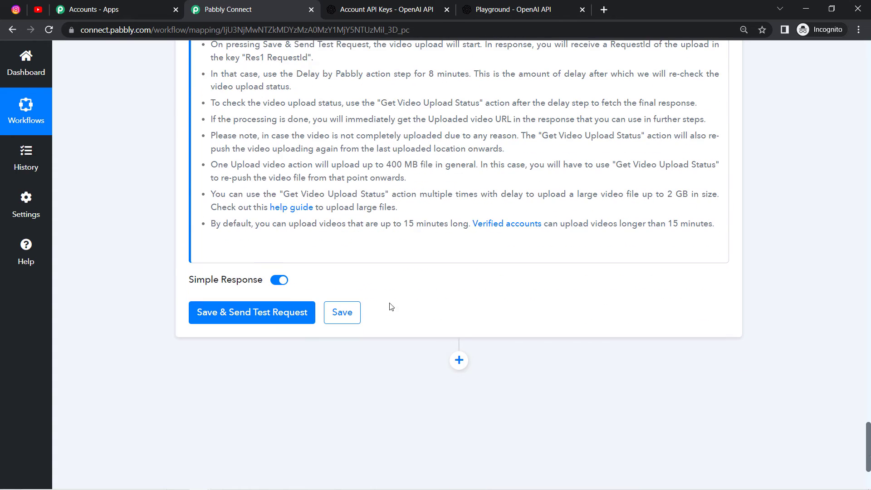
Enter "fvdfv" as a placeholder in the required Video URL field and save the YouTube Upload Video action.
click(345, 312)
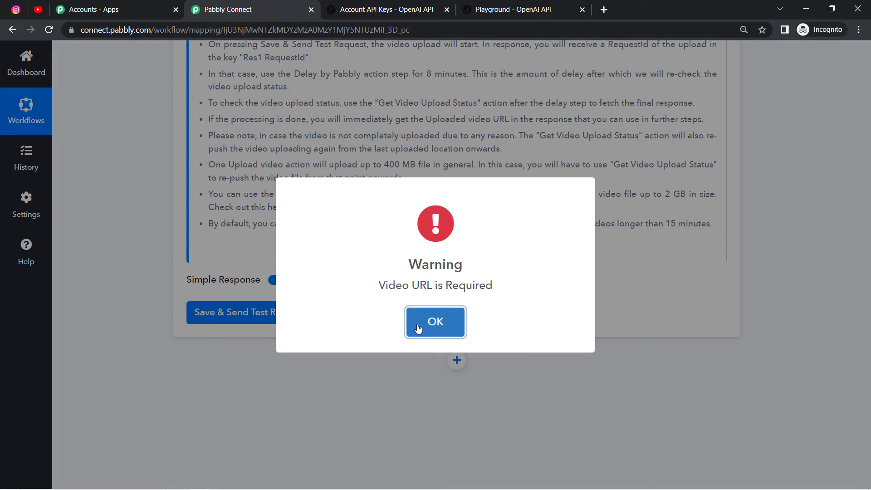
click(427, 325)
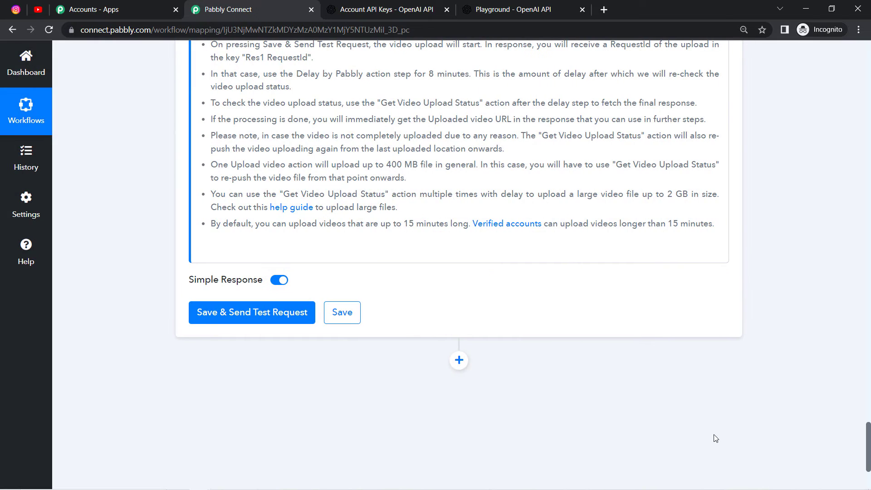
drag(869, 447, 869, 354)
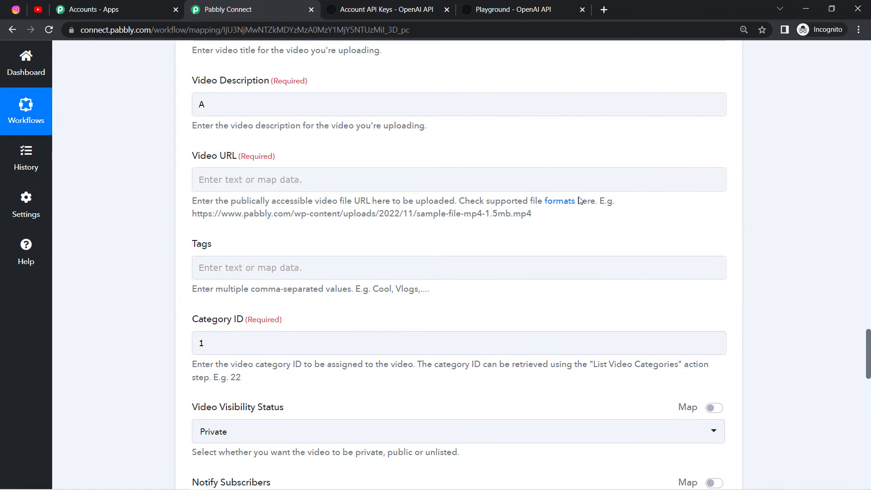
click(316, 179)
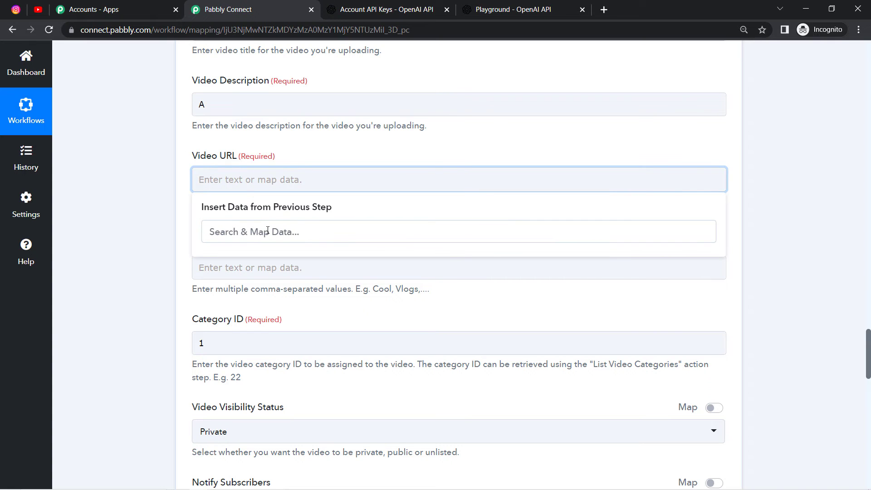
text(fvdfv)
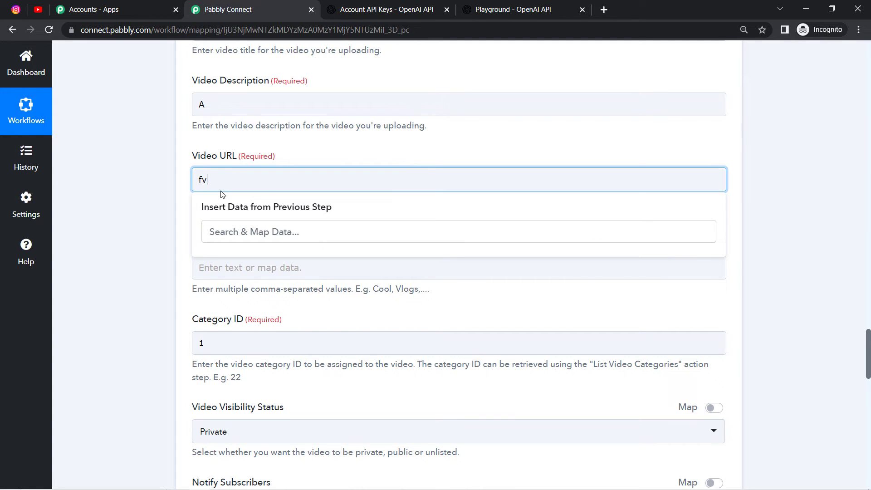
click(166, 244)
scroll(870, 344, down, 20)
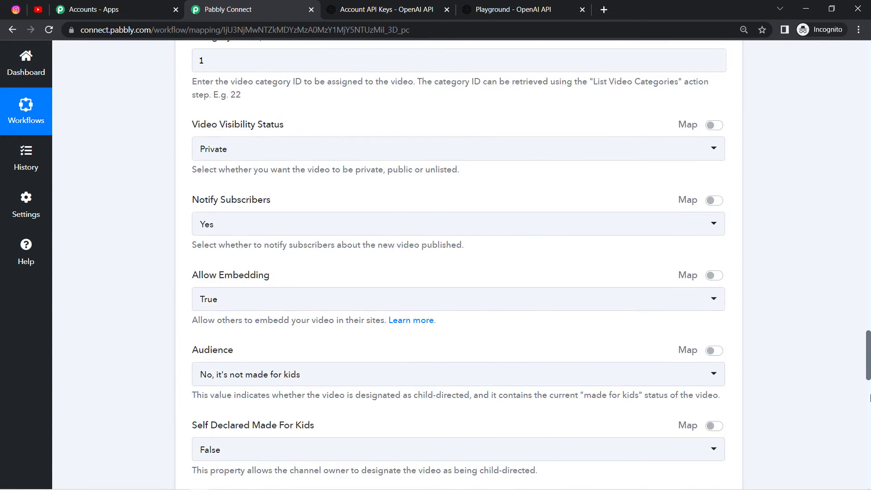
click(337, 255)
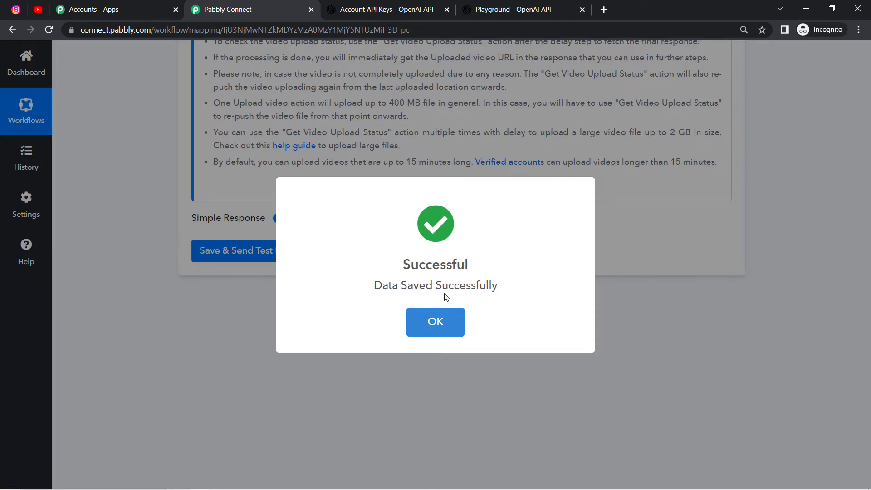
click(442, 318)
Replace the placeholder in the Video URL field with the Media Url mapped from the Instagram New Media Posted step.
scroll(479, 375, up, 5)
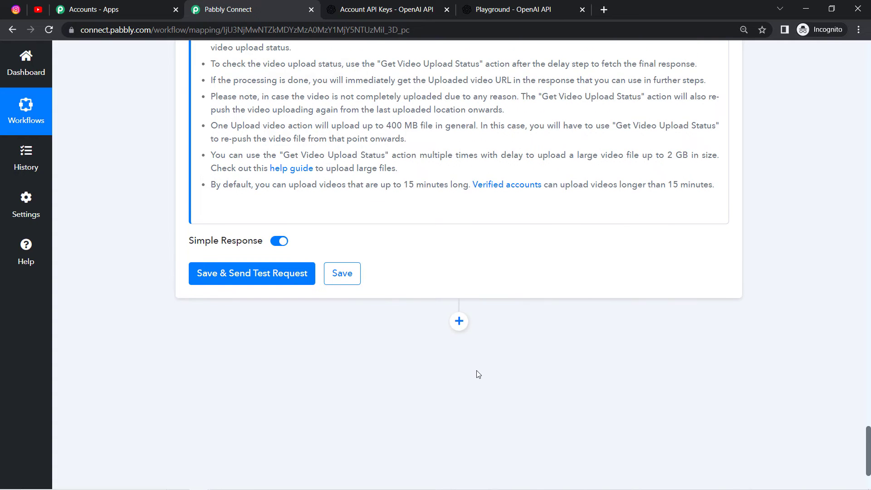
scroll(387, 267, up, 9)
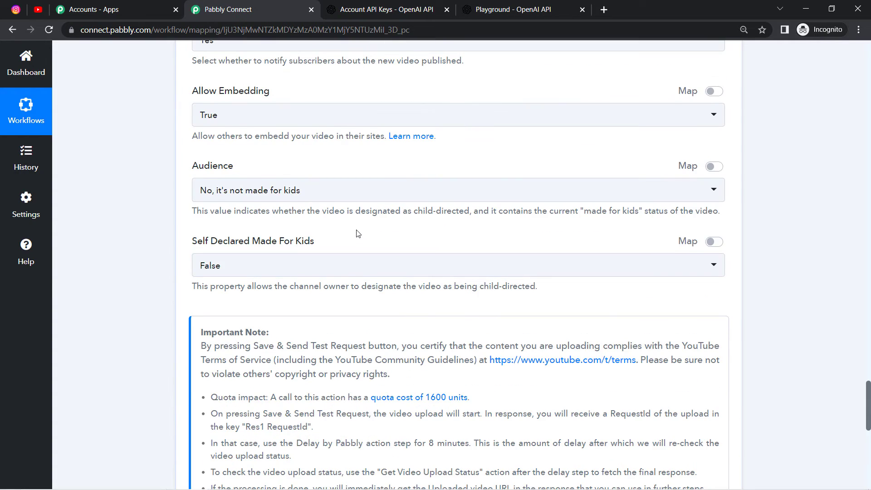
scroll(292, 134, up, 3)
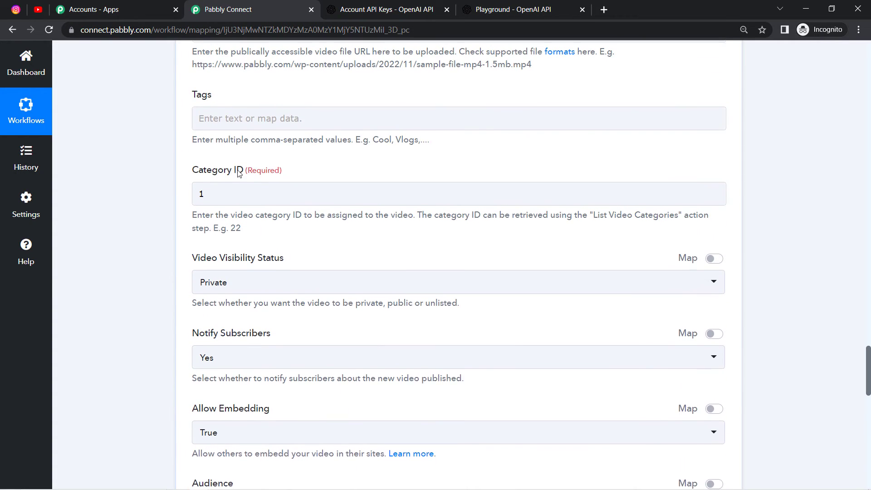
click(272, 140)
scroll(265, 164, up, 1)
scroll(264, 164, up, 3)
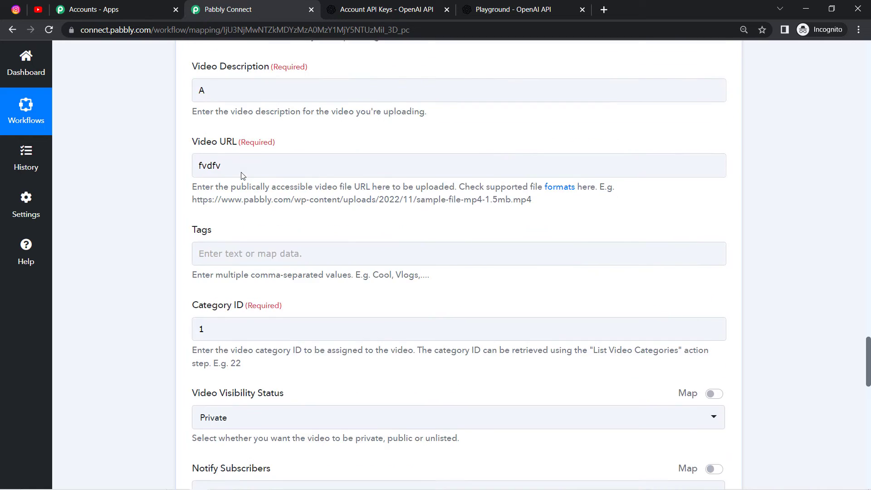
click(217, 233)
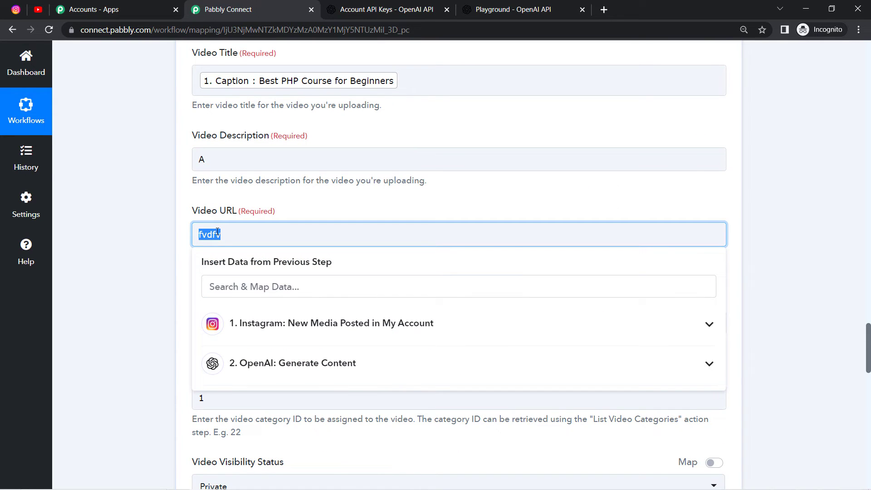
key(BackSpace)
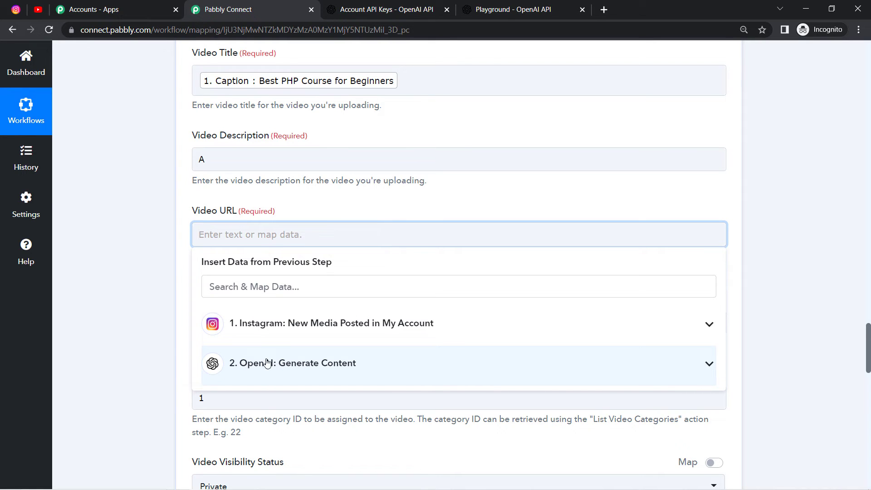
click(293, 333)
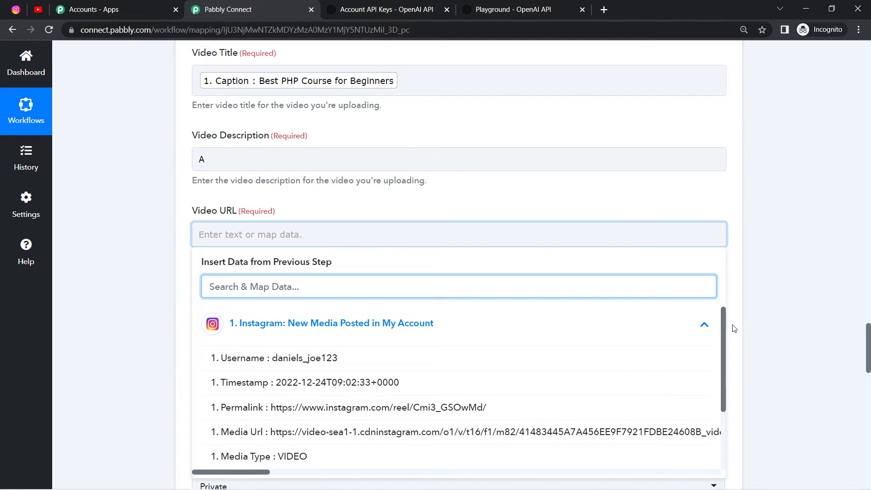
scroll(726, 329, down, 2)
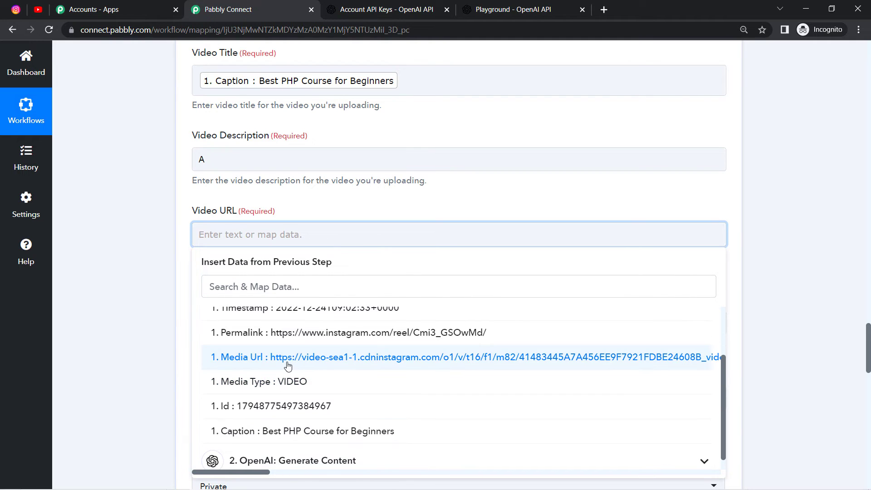
click(290, 367)
click(244, 271)
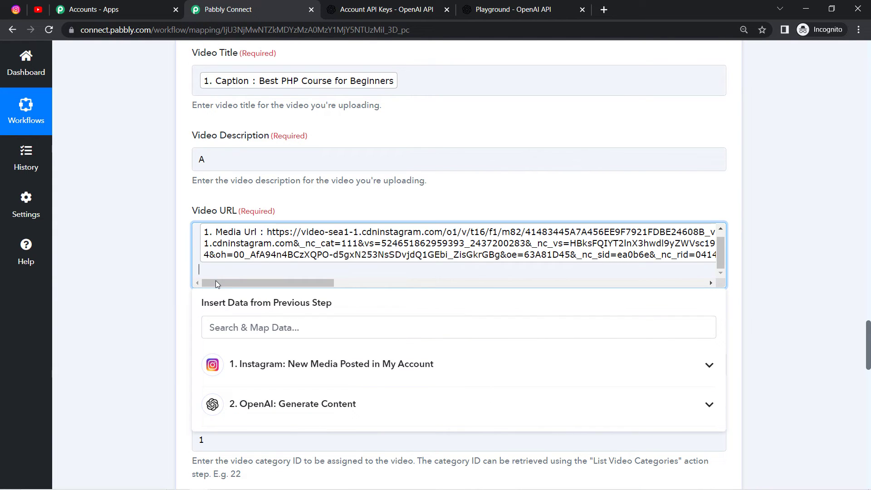
key(BackSpace)
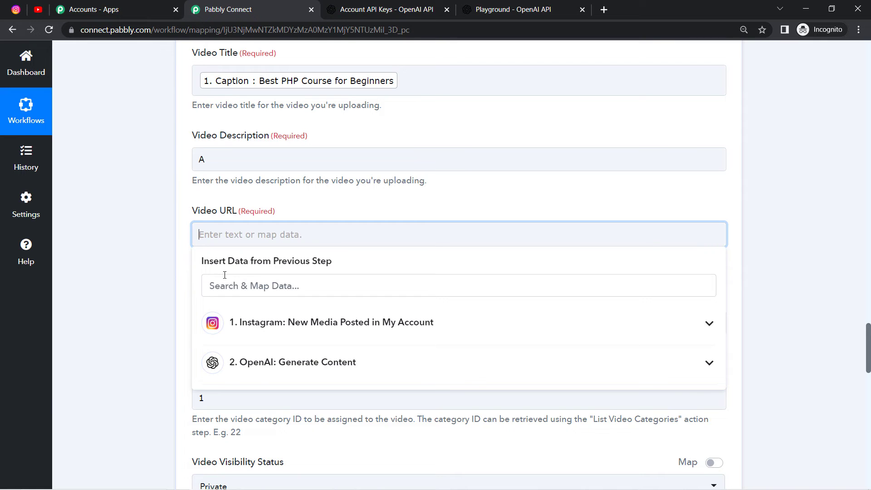
key(ctrl+z)
Replace the placeholder in the Video Description field with Choices 0 Text mapped from the OpenAI Generate Content step.
click(196, 158)
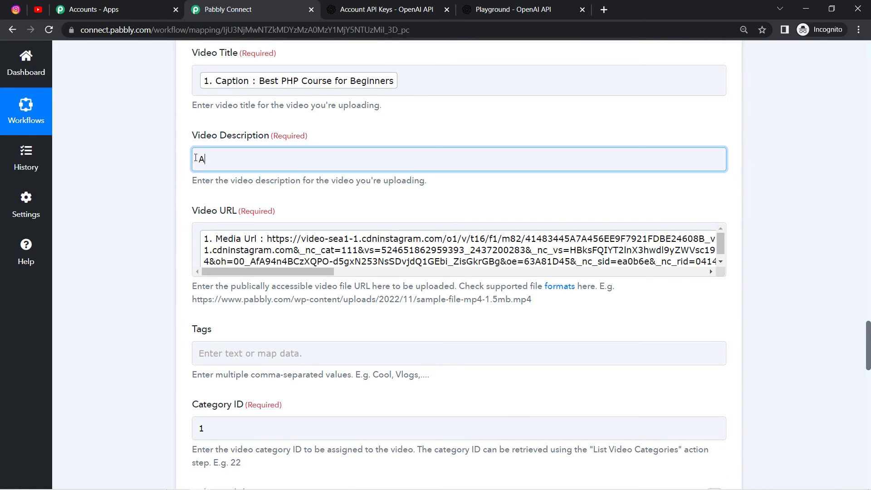
drag(196, 158, 188, 159)
key(BackSpace)
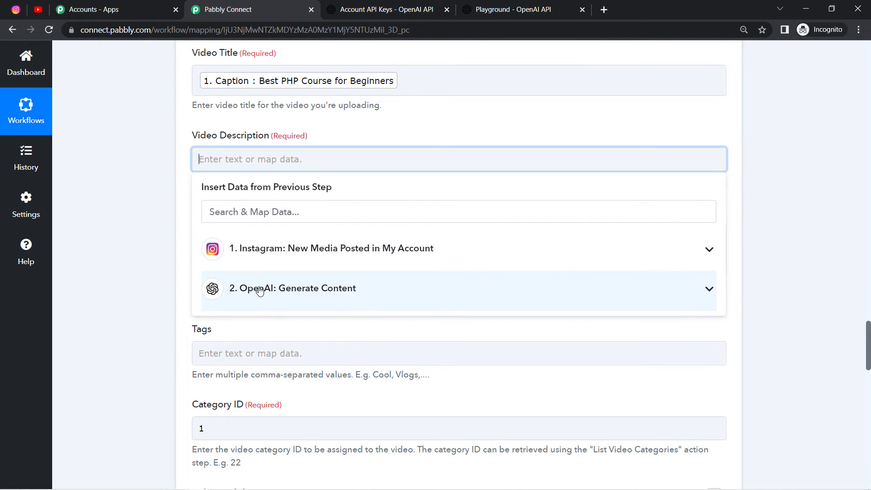
click(270, 289)
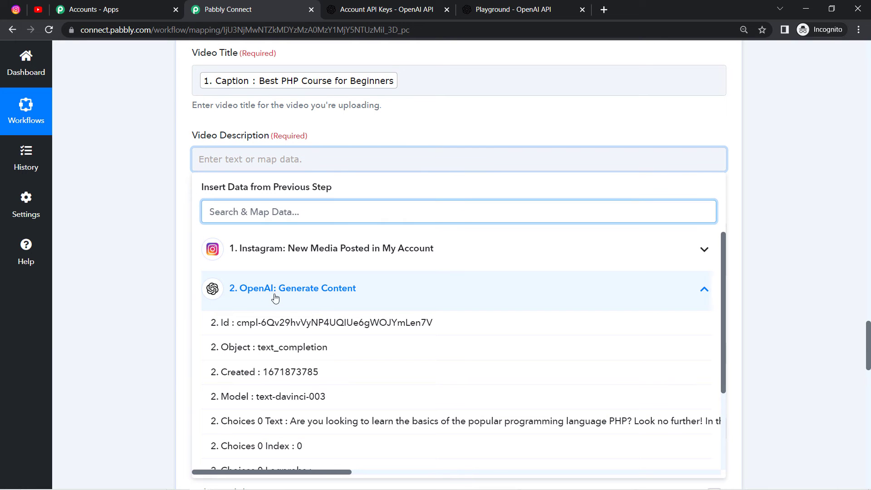
click(375, 418)
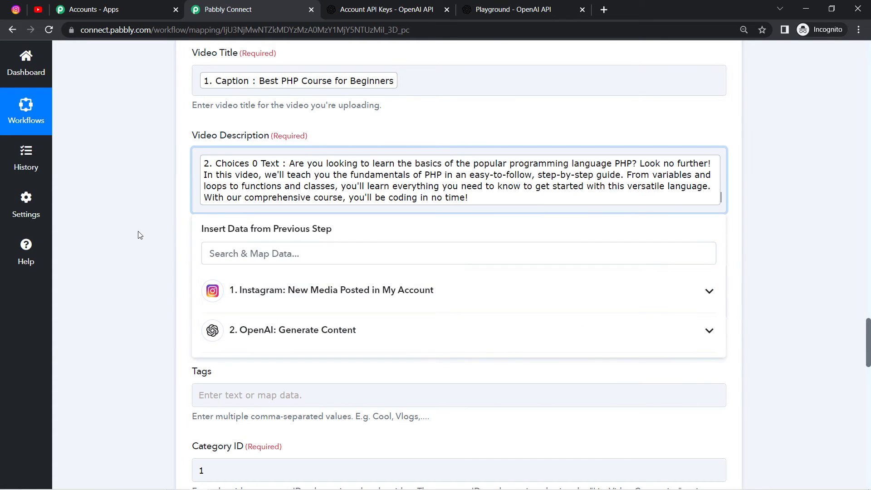
click(138, 234)
Review the Upload Video action's fields, especially Tags and the Category ID hint on how to retrieve category IDs.
scroll(869, 344, up, 5)
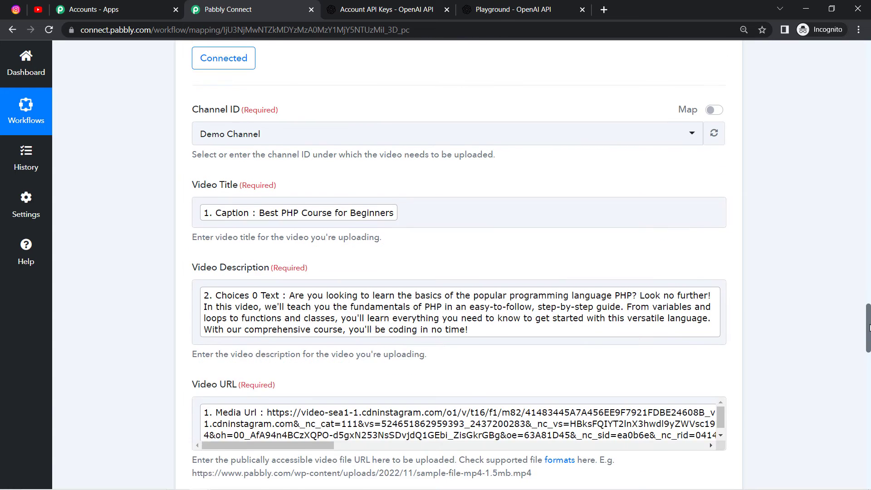
scroll(870, 344, down, 4)
drag(869, 344, 869, 363)
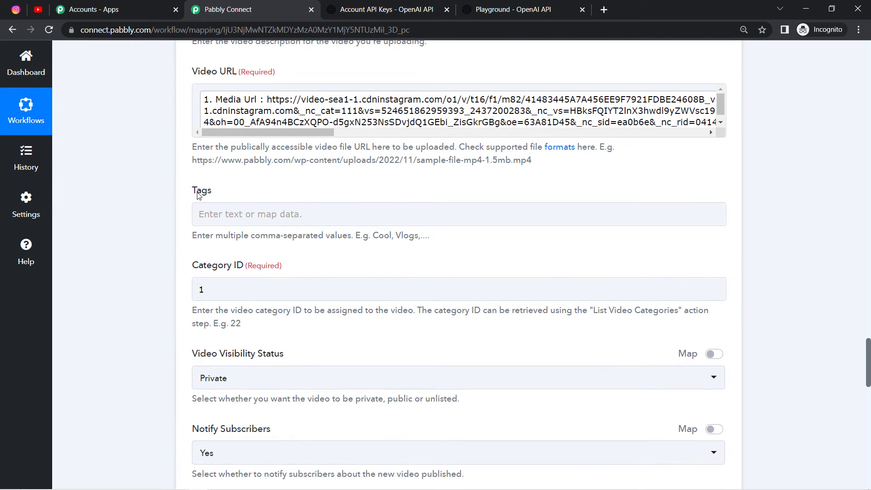
drag(198, 194, 225, 198)
drag(187, 272, 257, 266)
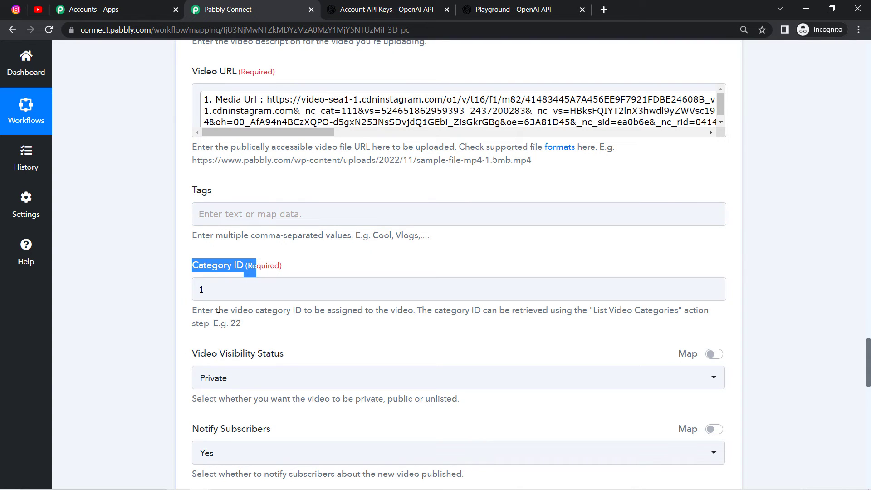
drag(219, 311, 326, 311)
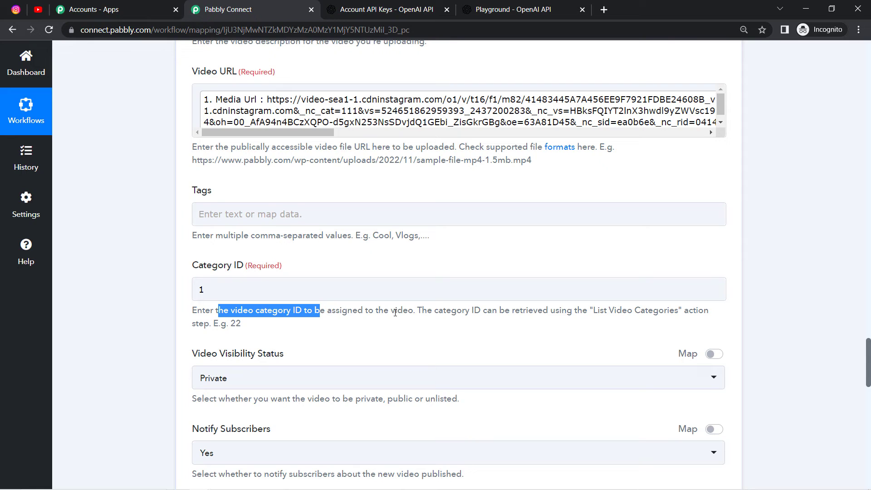
drag(435, 313, 474, 313)
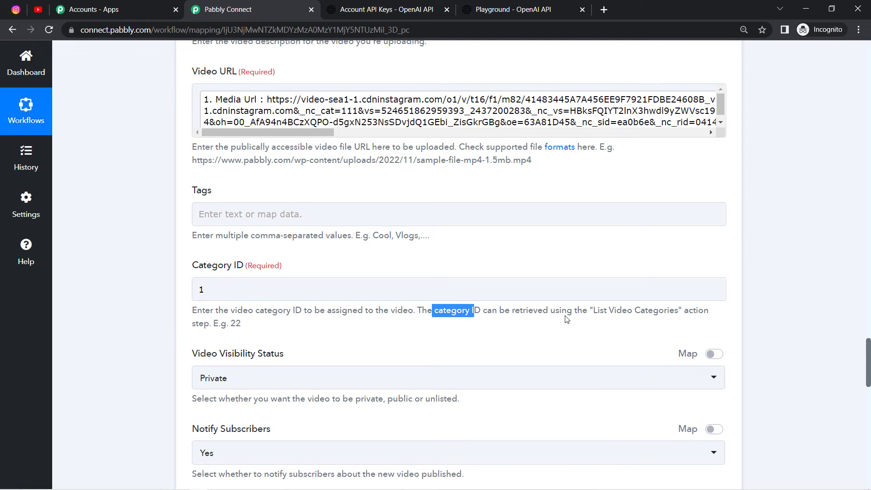
drag(582, 311, 626, 336)
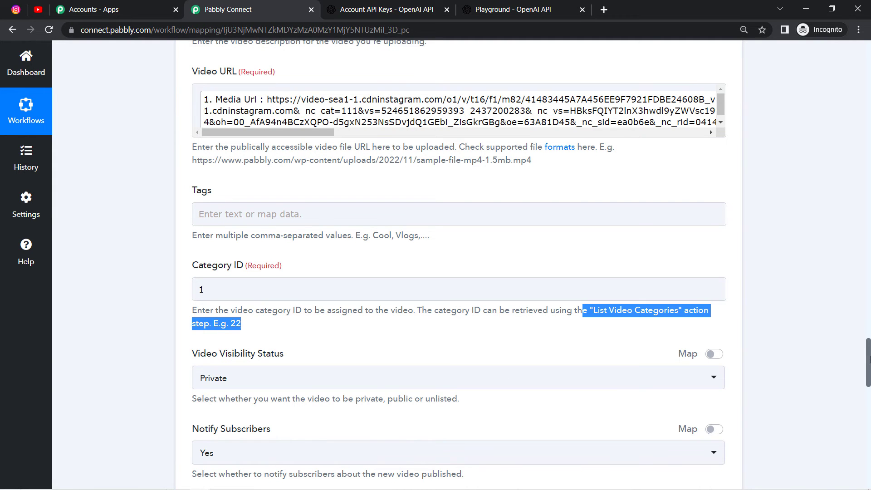
Insert a new action step between OpenAI Generate Content and YouTube Upload Video and choose YouTube as its app.
drag(866, 352, 866, 278)
click(459, 240)
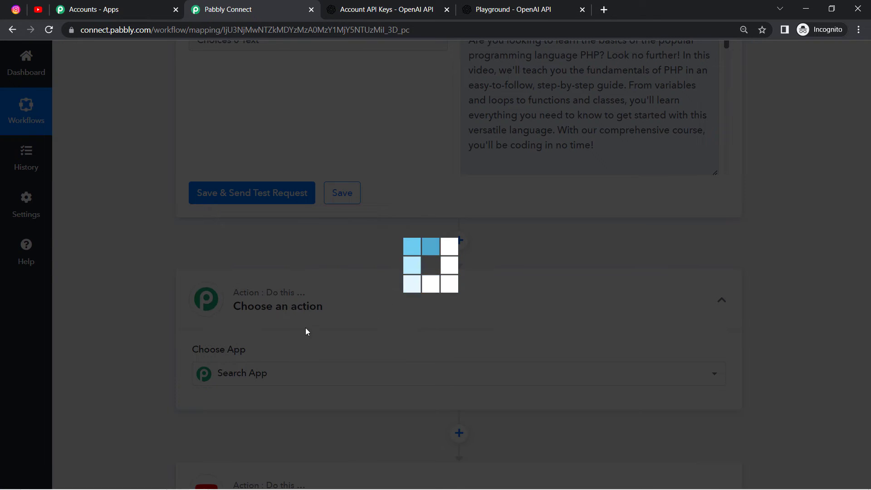
text(you)
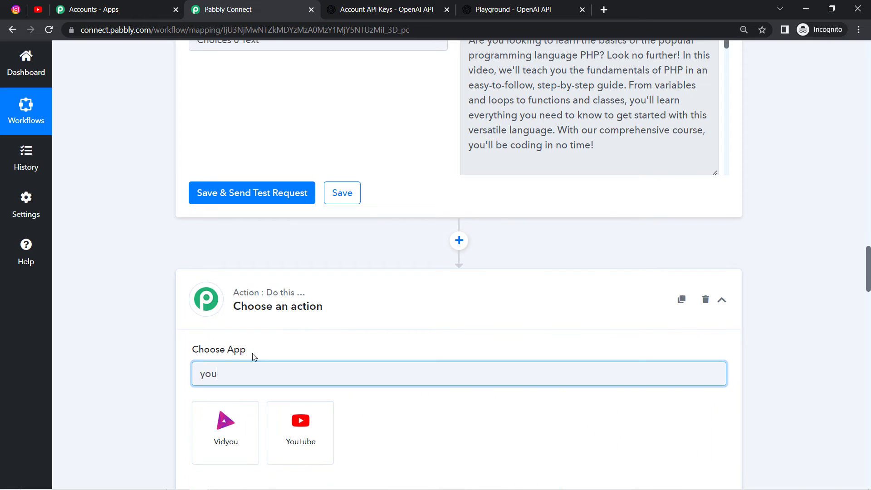
click(313, 459)
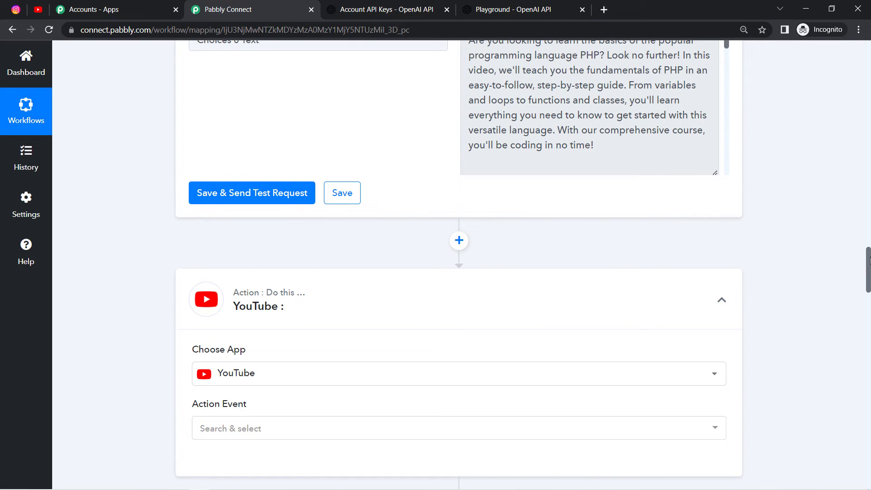
Set the action event of the new YouTube step to List Video Categories.
scroll(869, 259, down, 3)
click(217, 291)
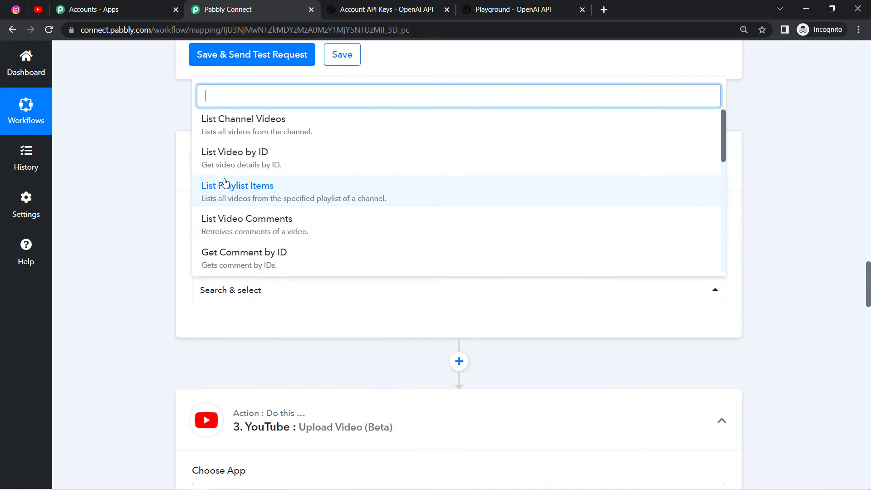
text(list)
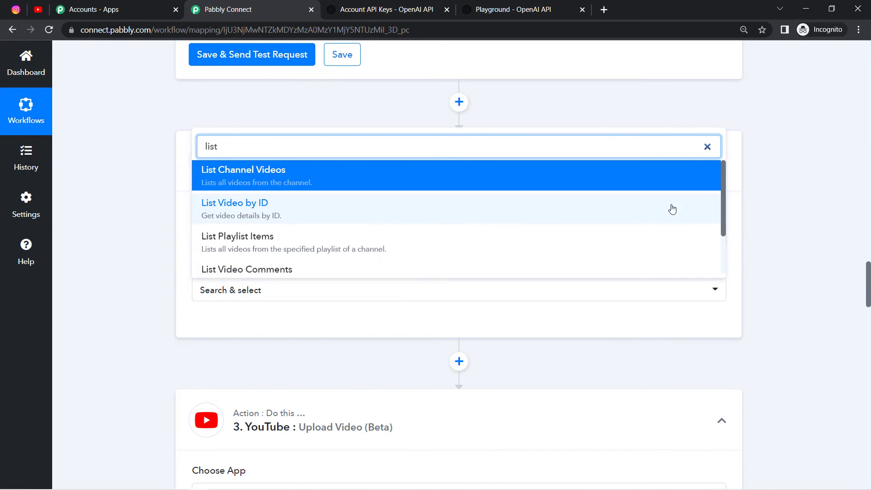
drag(724, 176, 723, 209)
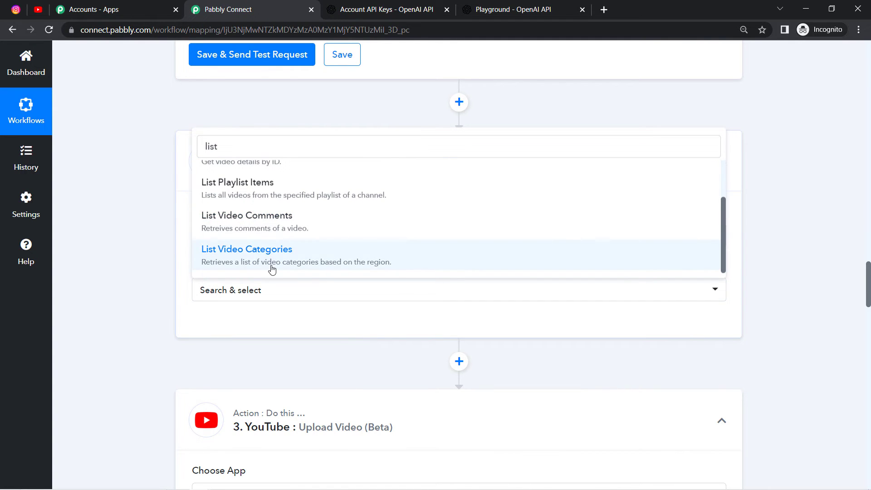
click(272, 266)
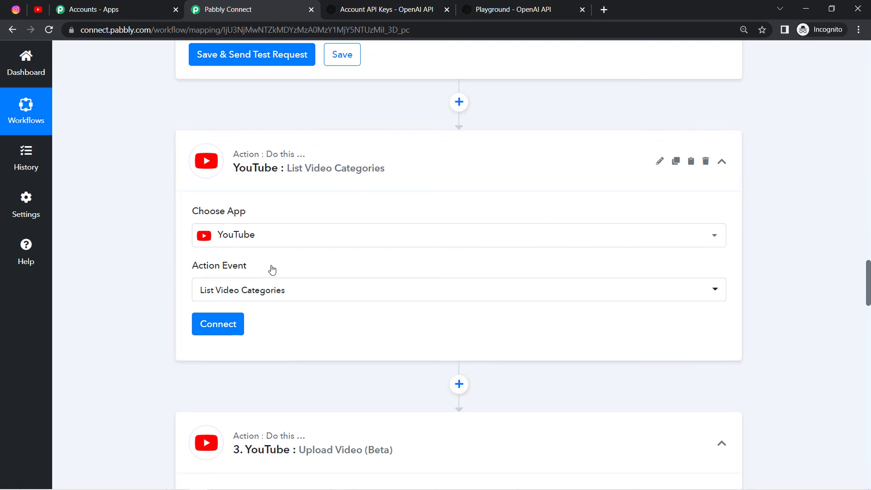
Connect the List Video Categories step through the existing YouTube #109 connection and set its Country Code to IN.
click(221, 328)
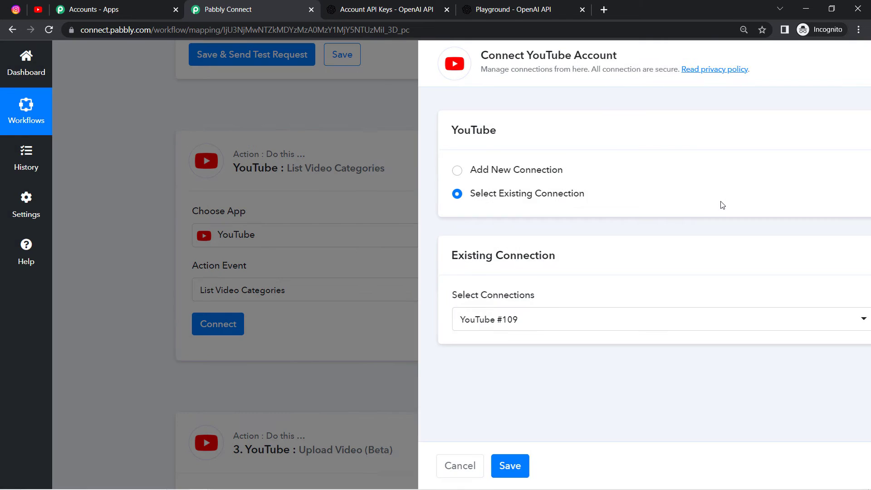
click(459, 466)
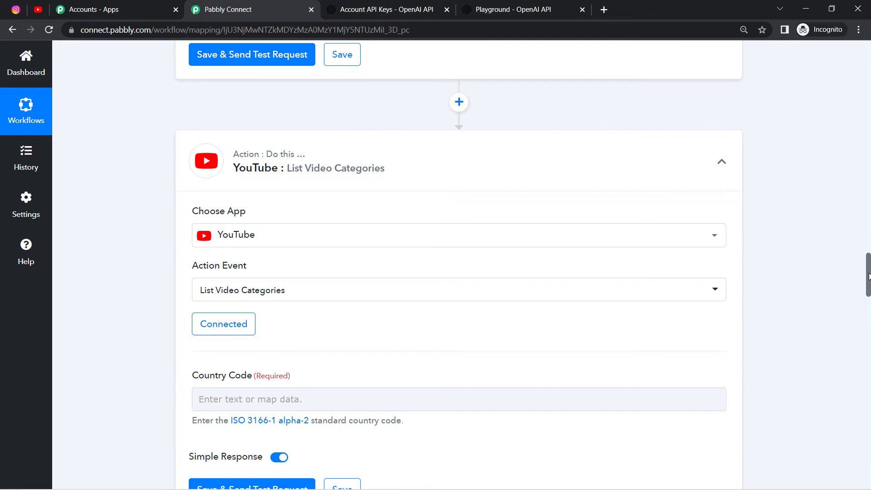
drag(868, 277, 856, 298)
click(259, 208)
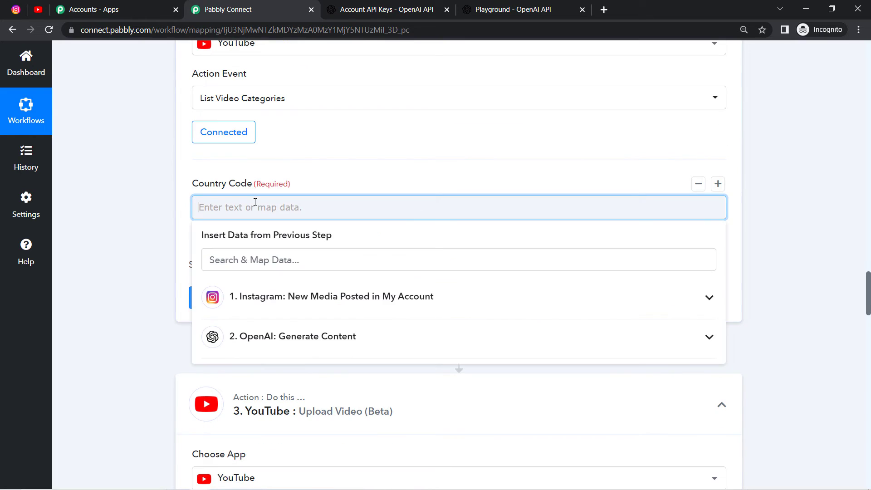
text(IN)
click(169, 247)
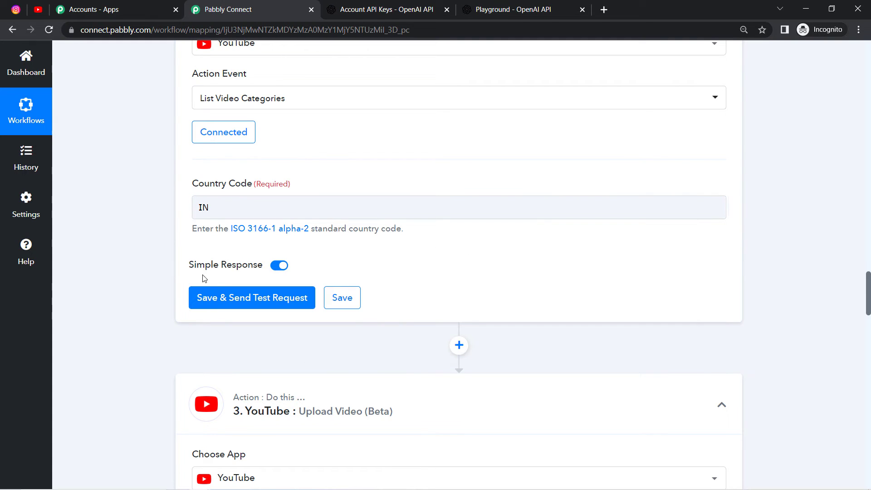
Send a test request for List Video Categories and examine the category titles and their IDs in the response.
click(227, 299)
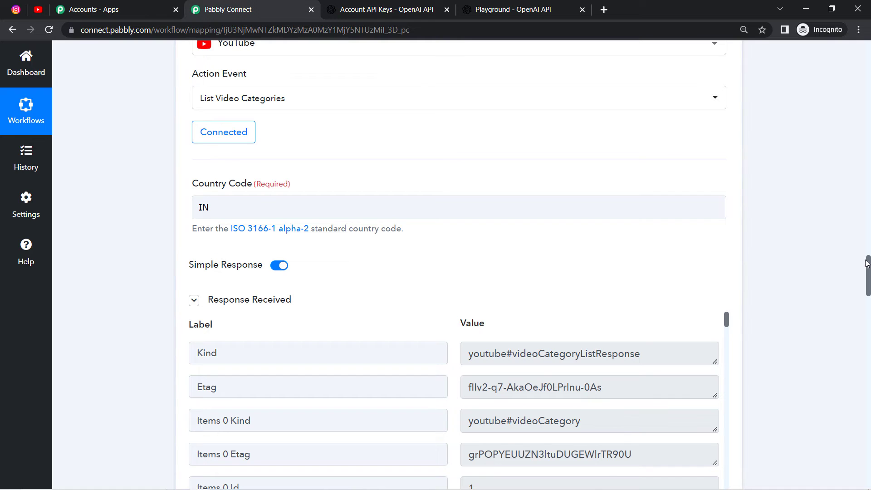
drag(869, 272, 869, 290)
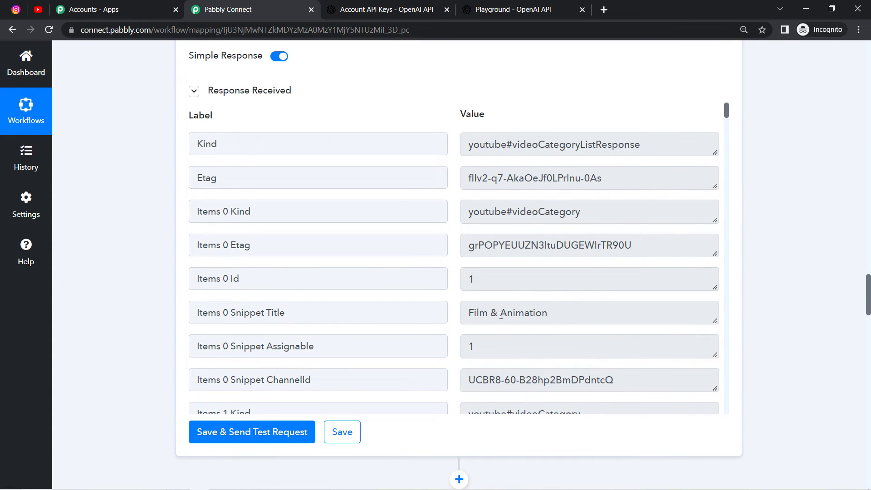
drag(479, 315, 544, 314)
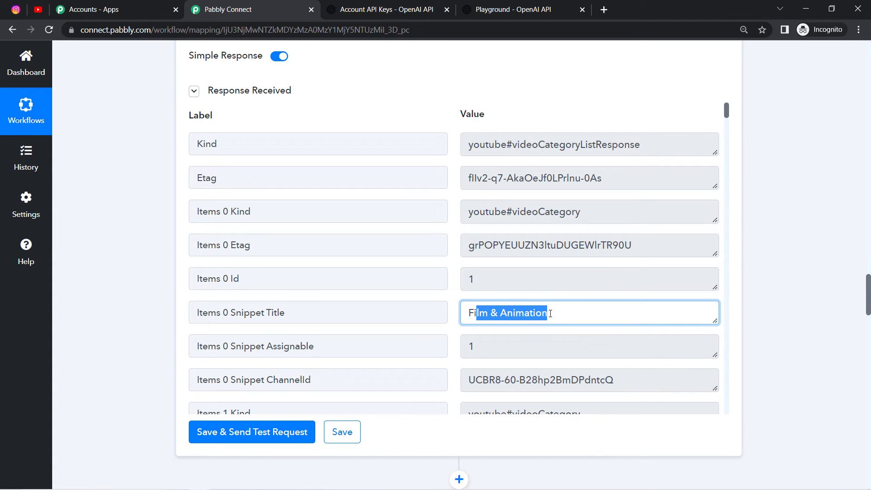
drag(490, 279, 451, 284)
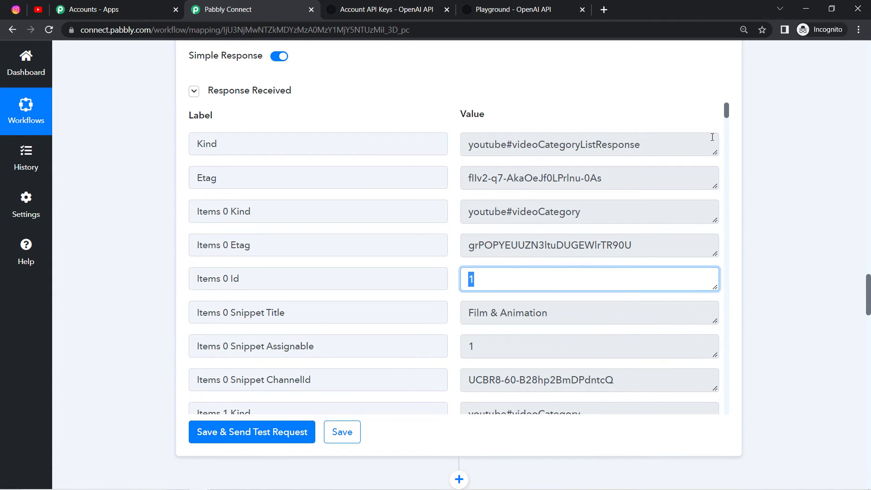
drag(726, 115, 728, 131)
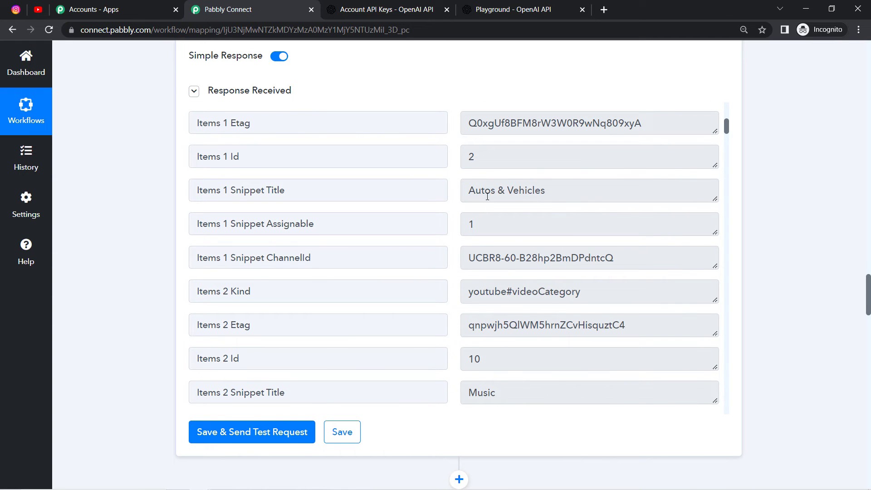
drag(482, 191, 561, 187)
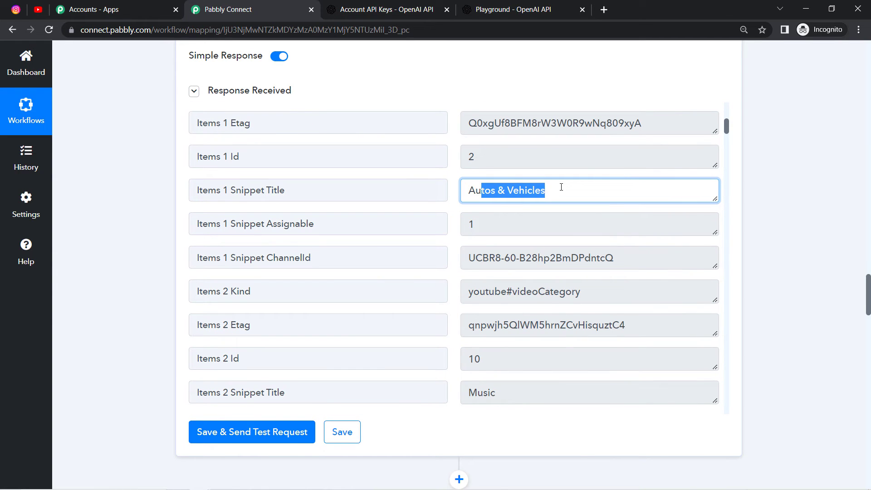
click(487, 164)
double_click(484, 168)
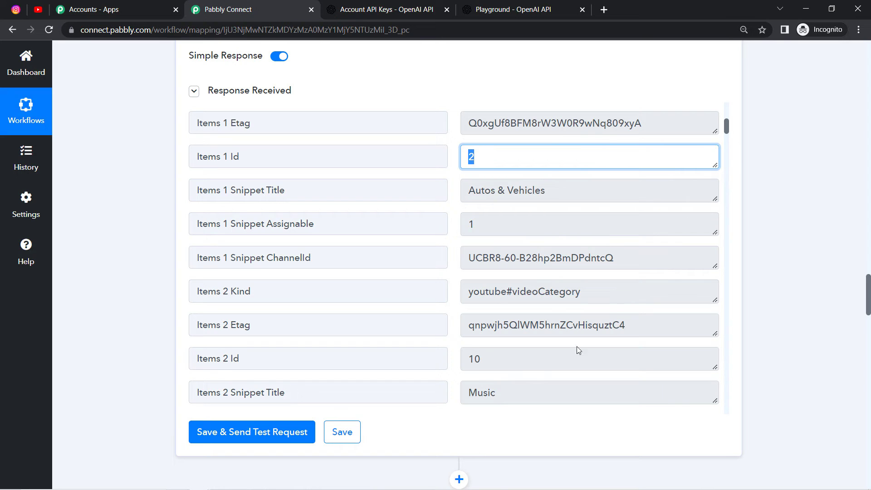
drag(511, 391, 472, 359)
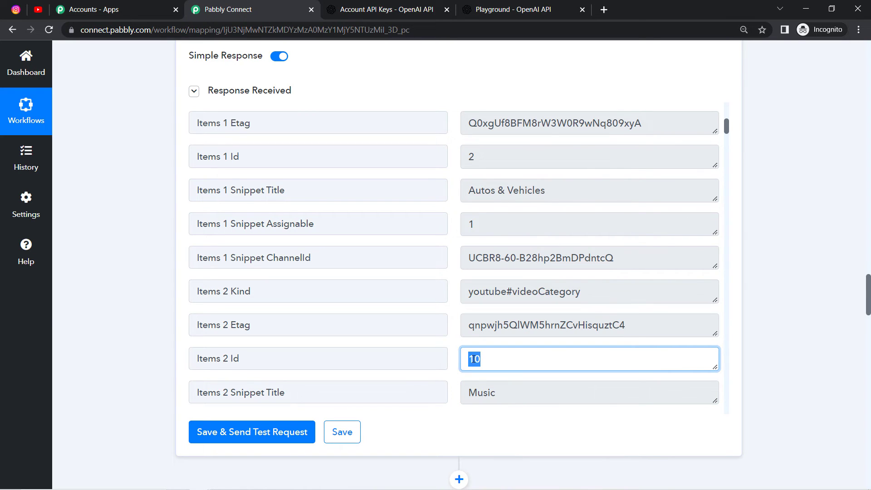
Find "people" in the response and select the ID of the People & Blogs category.
key(ctrl+f)
text(p)
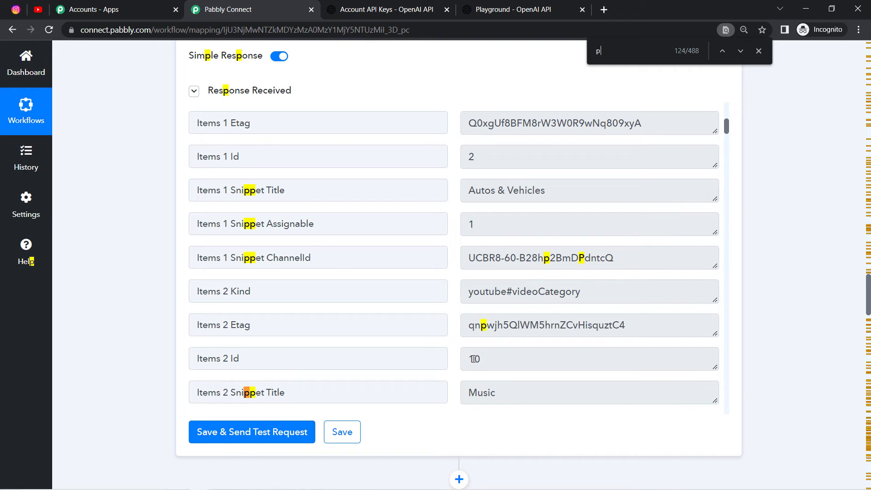
text(eople)
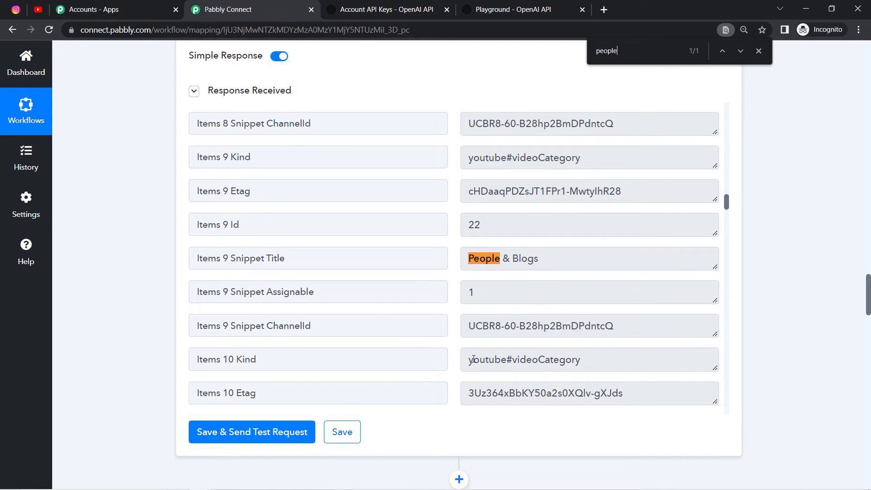
double_click(476, 223)
drag(487, 221, 469, 223)
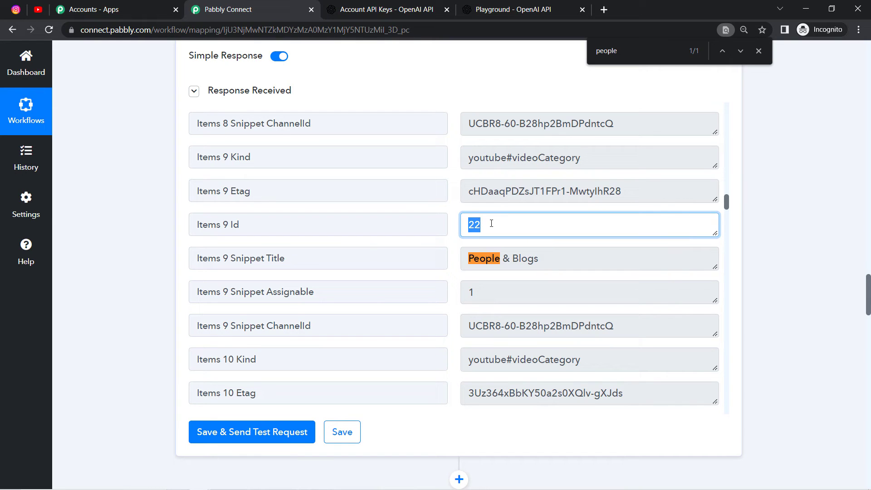
click(490, 225)
drag(484, 225, 468, 225)
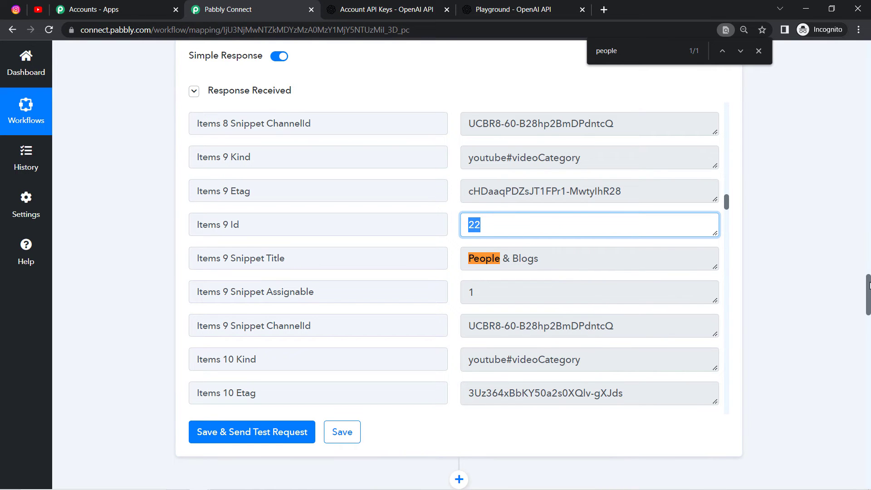
Replace the Category ID in the YouTube Upload Video step with 22.
drag(868, 287, 868, 376)
drag(215, 323, 188, 316)
key(BackSpace)
text(22)
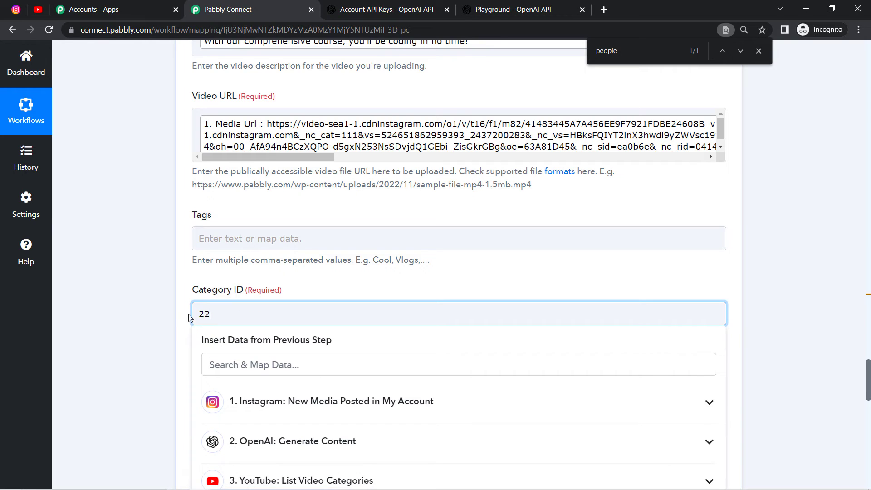
click(171, 325)
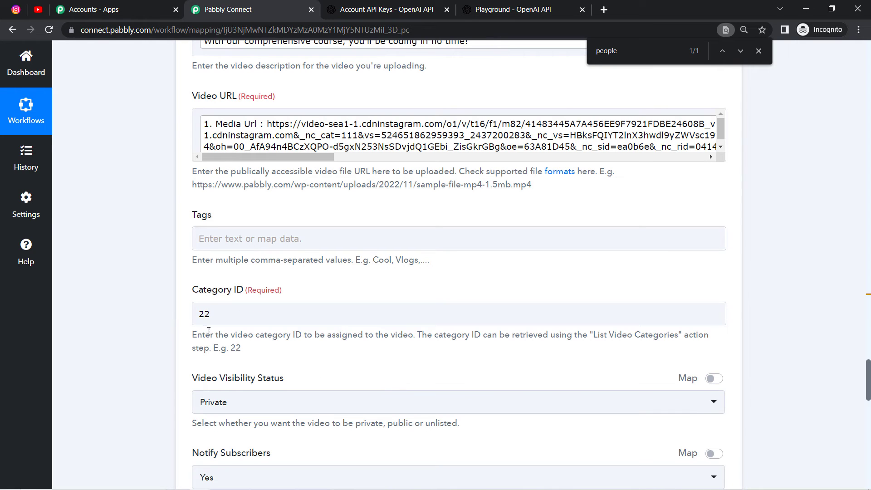
Review the mapped fields of the Upload Video step and the Instagram trigger's response data.
drag(868, 385, 868, 366)
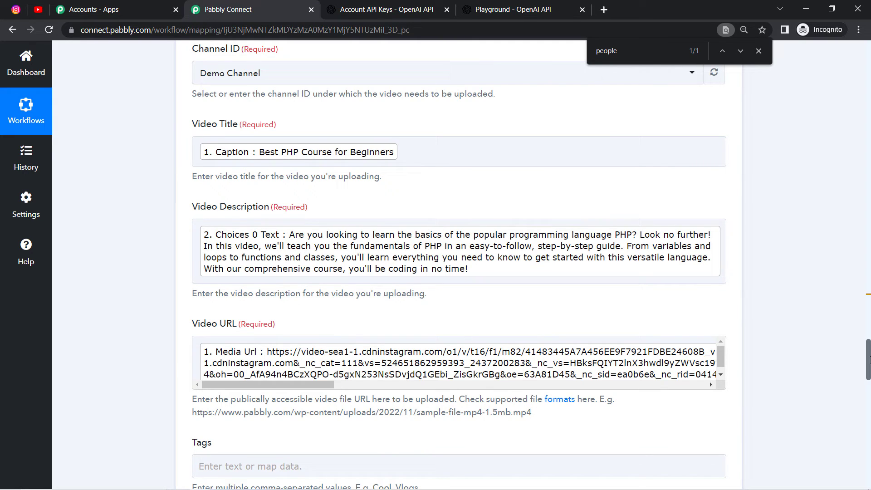
scroll(865, 358, down, 3)
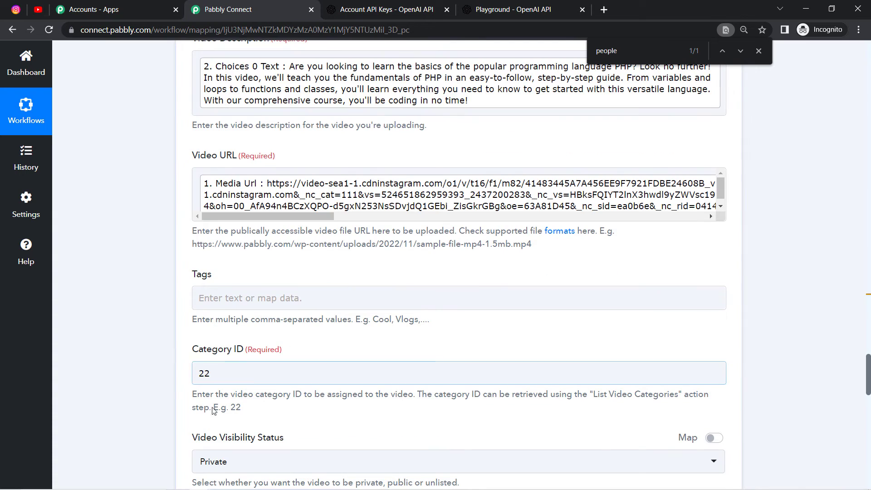
click(206, 379)
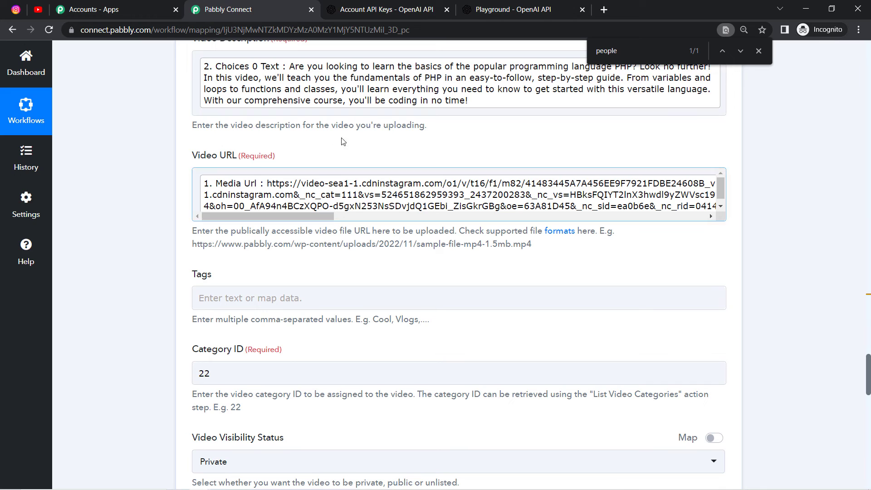
click(275, 68)
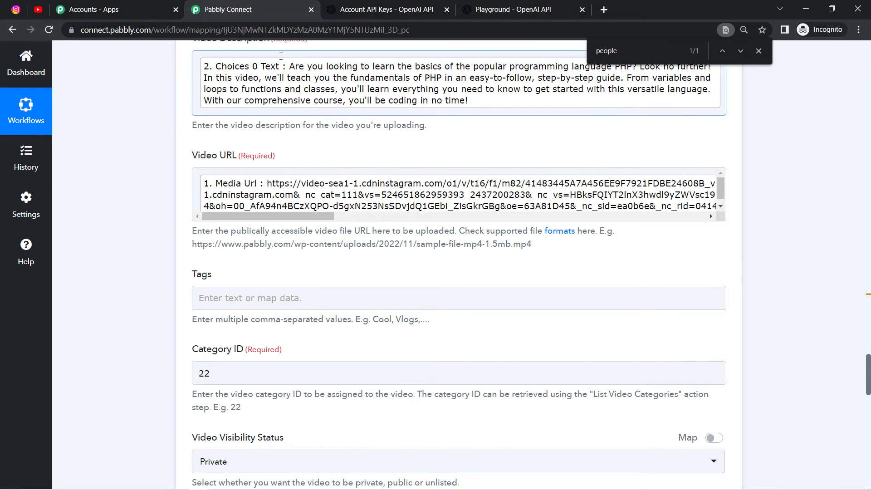
click(767, 290)
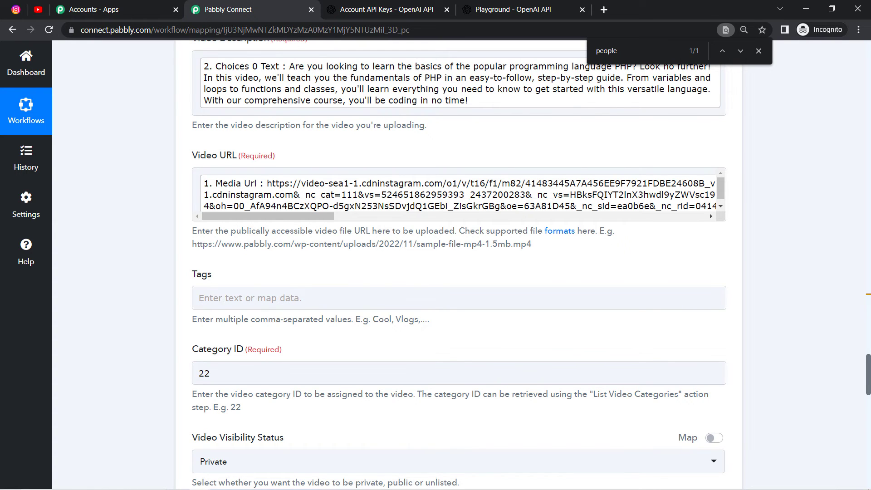
drag(869, 375, 869, 59)
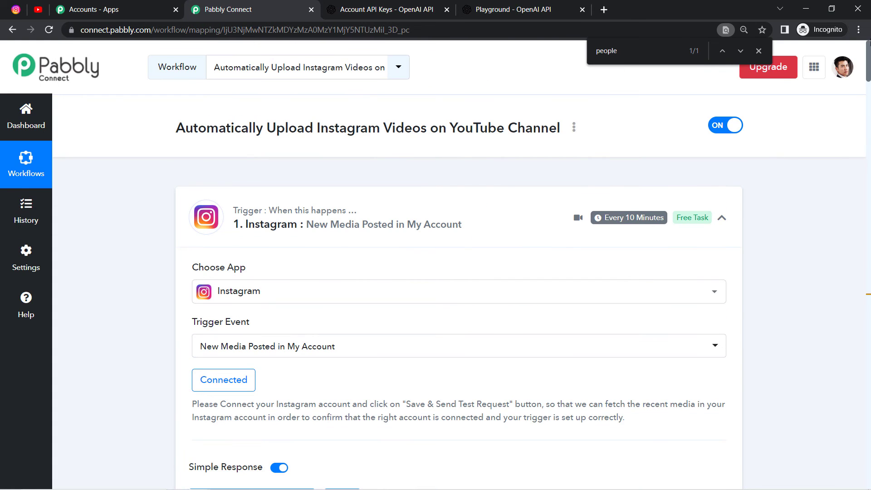
scroll(527, 316, down, 9)
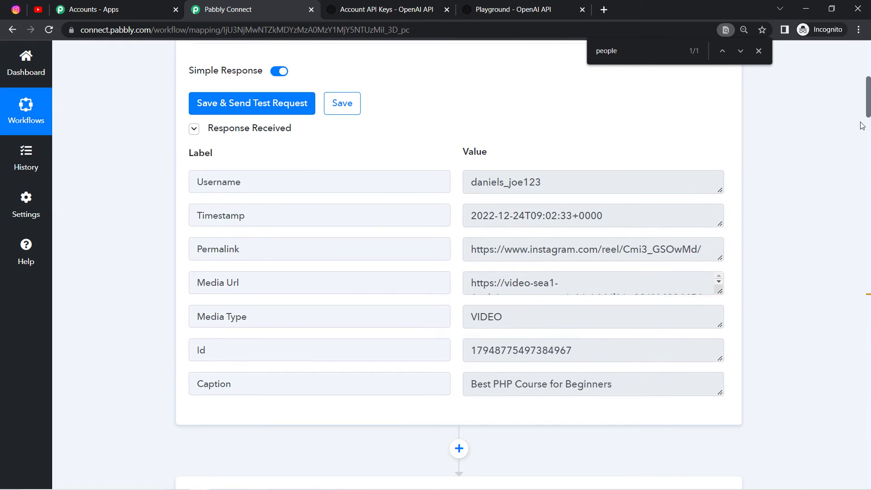
drag(862, 125, 862, 424)
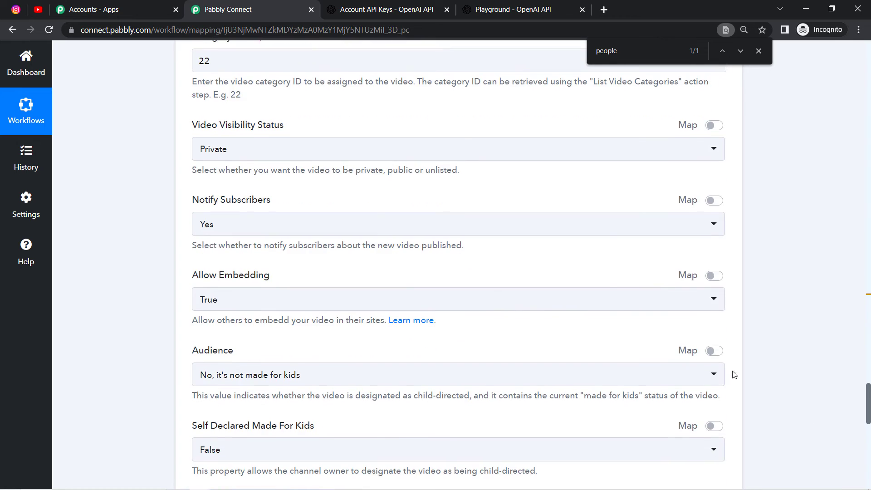
Set the Video Visibility Status to Public and check the Audience setting of the Upload Video step.
click(265, 154)
click(209, 247)
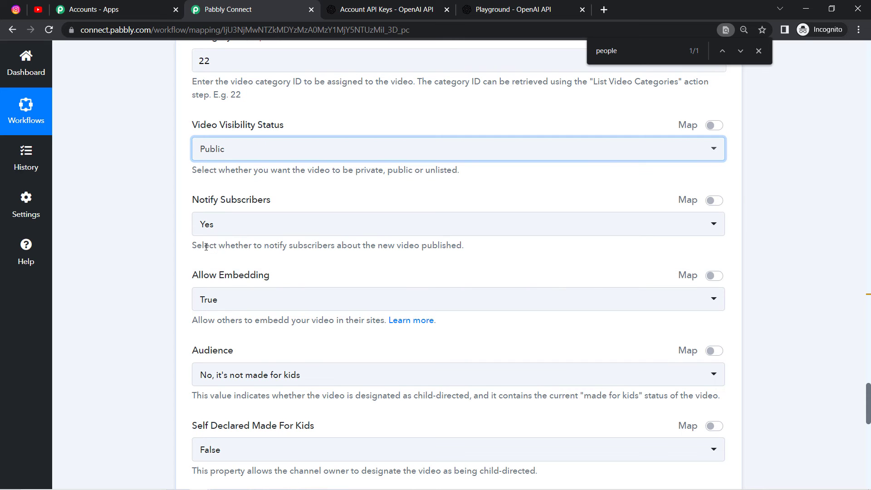
click(339, 240)
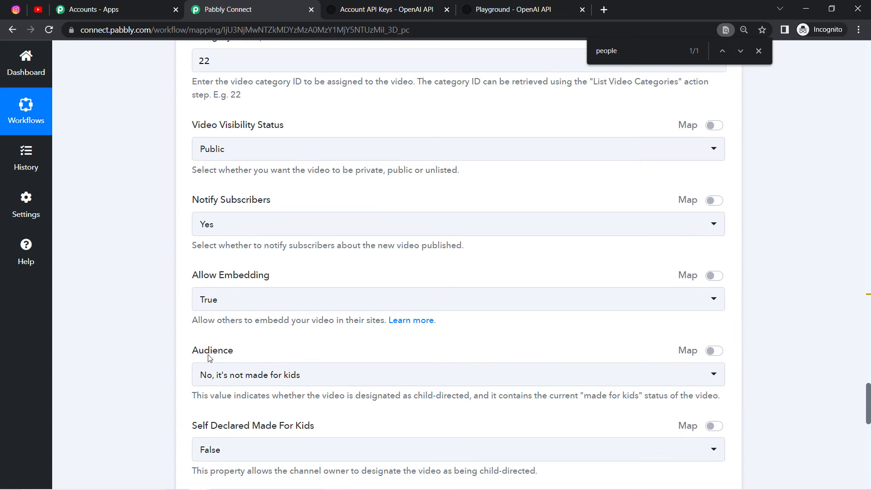
drag(199, 354, 228, 354)
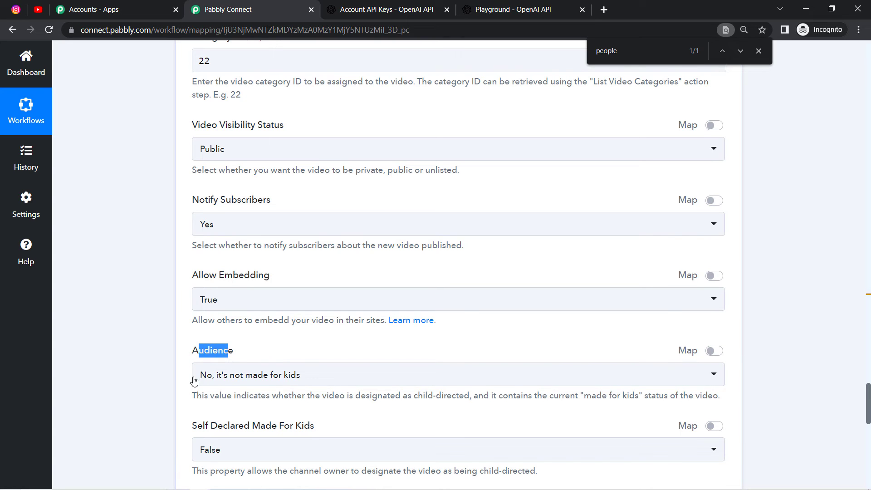
click(161, 387)
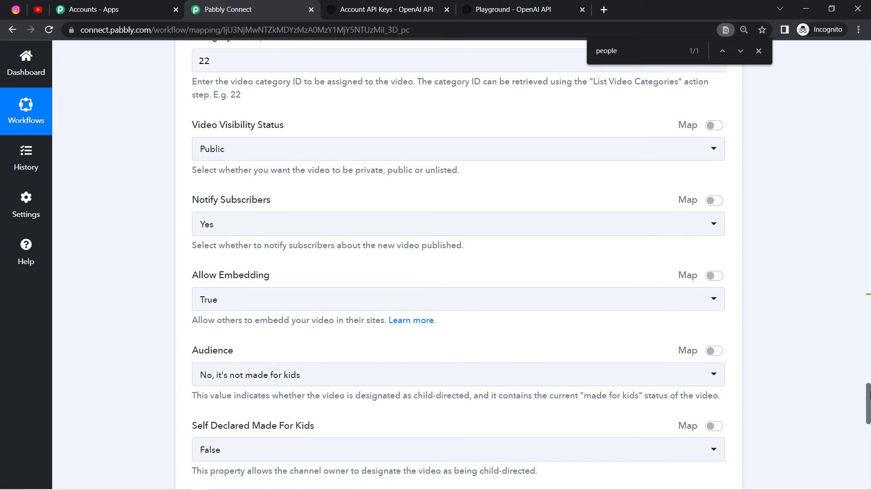
Open the help guide on uploading large files from the Upload Video notes in a new browser tab and switch to it.
drag(869, 394, 868, 441)
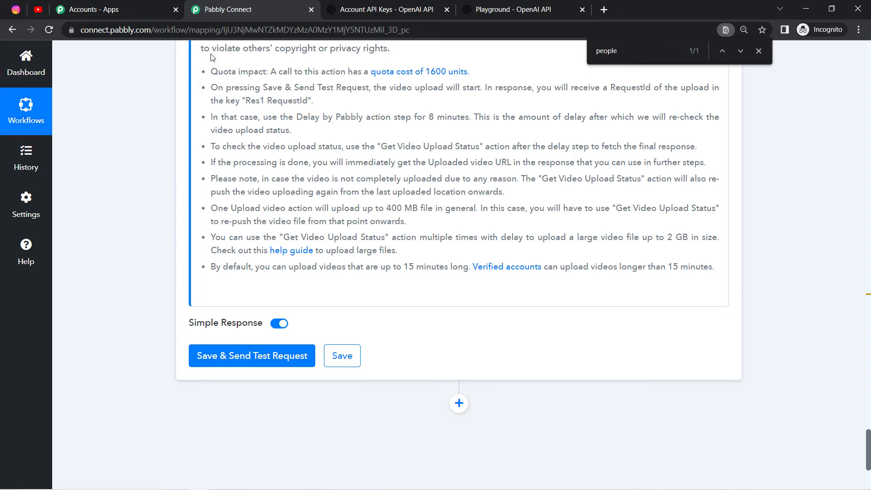
drag(212, 57, 370, 250)
click(308, 243)
right_click(296, 249)
click(322, 257)
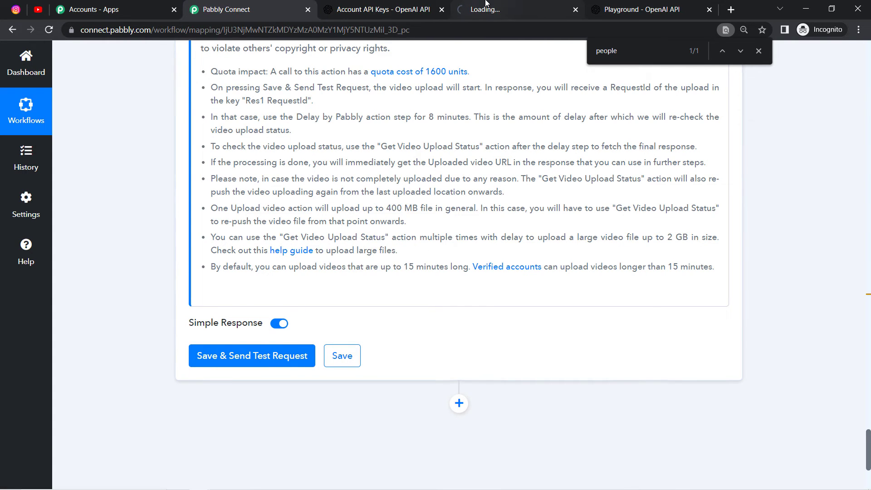
click(486, 3)
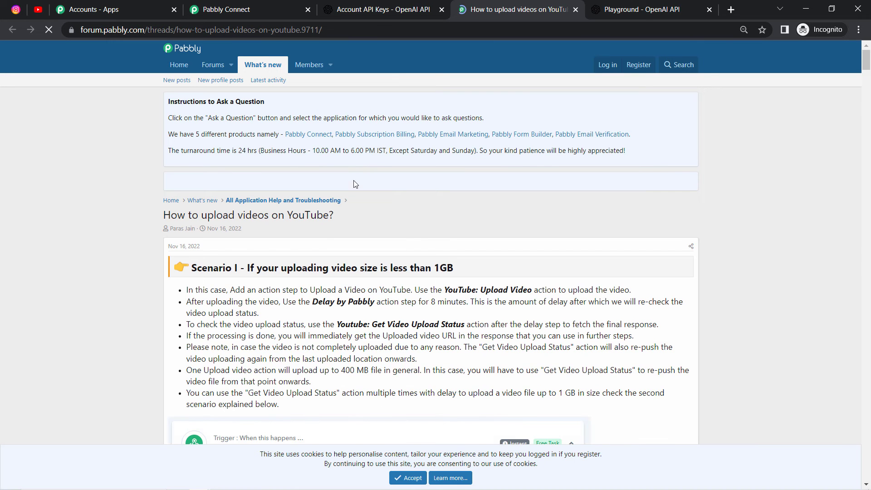
Enlarge the upload guide page and read its scenarios for video sizes below and above 1 GB.
drag(201, 317, 400, 329)
click(266, 323)
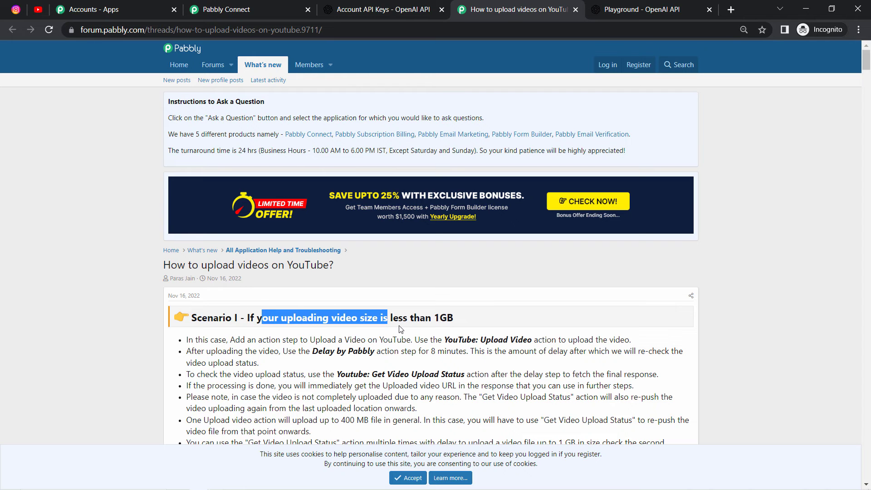
click(860, 30)
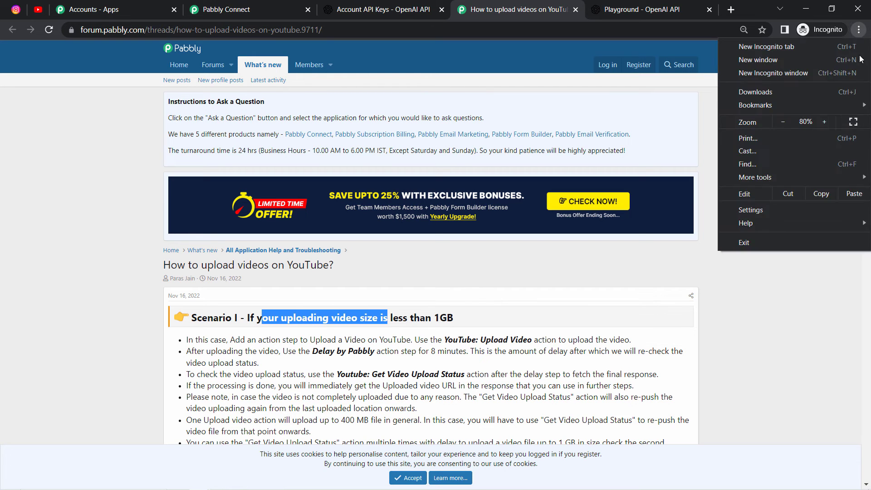
click(825, 122)
click(824, 123)
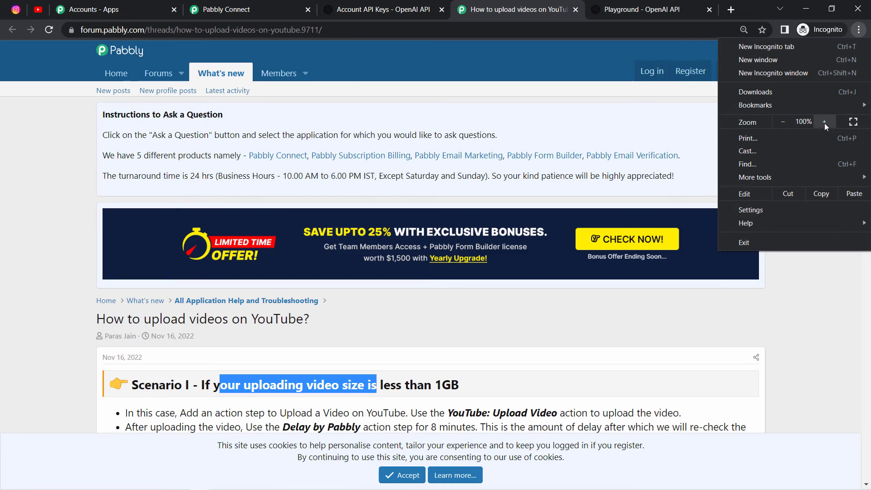
click(824, 123)
click(580, 336)
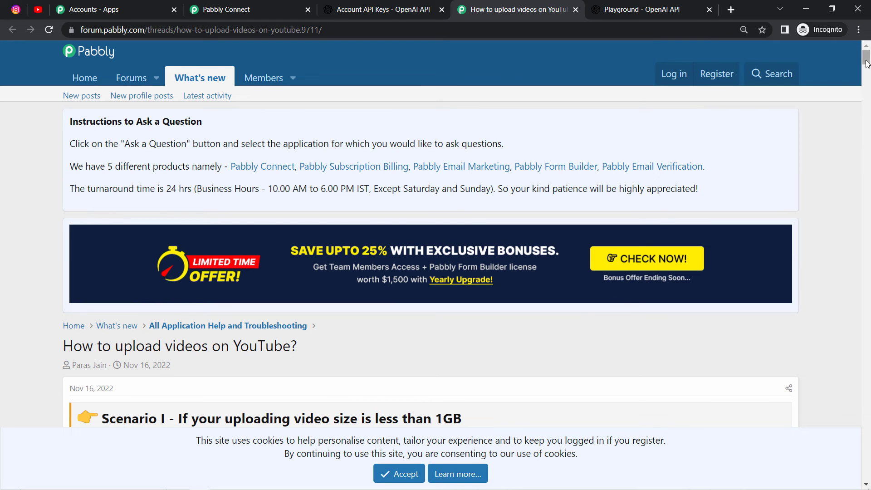
scroll(867, 68, down, 3)
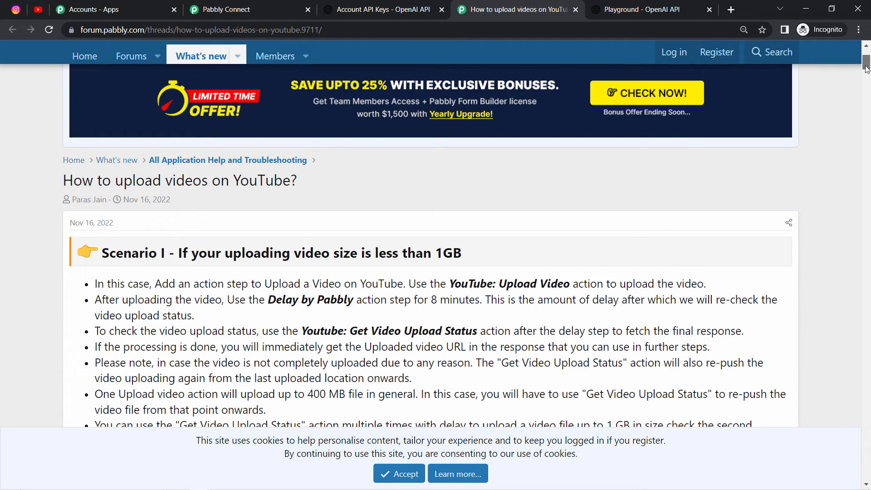
scroll(867, 68, down, 1)
scroll(844, 118, down, 20)
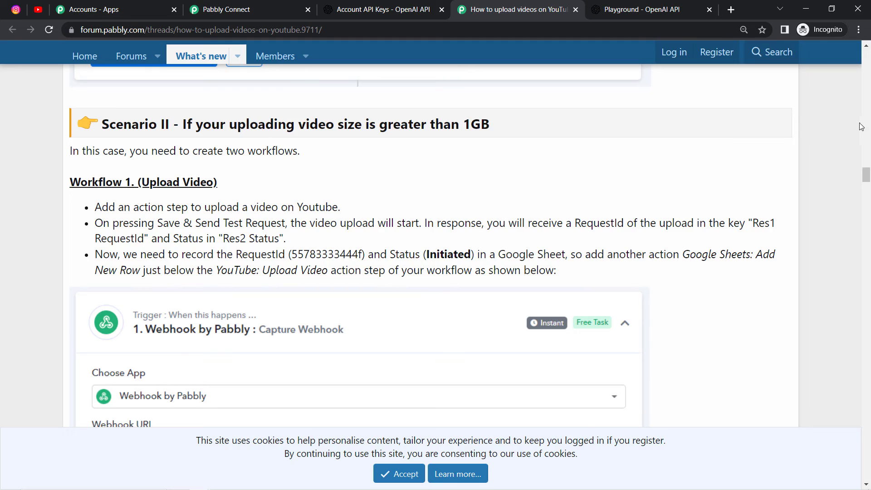
drag(866, 177, 867, 66)
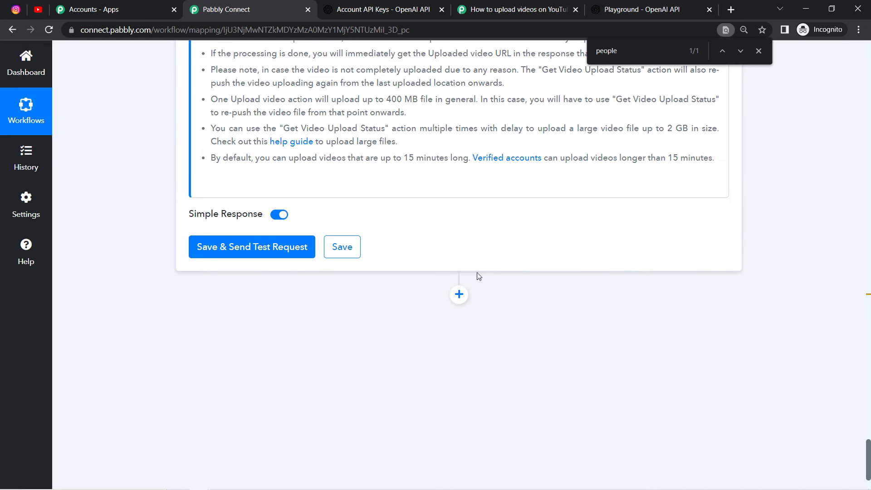
Add an action step after the YouTube Upload Video step and choose Delay by Pabbly as its app.
click(459, 294)
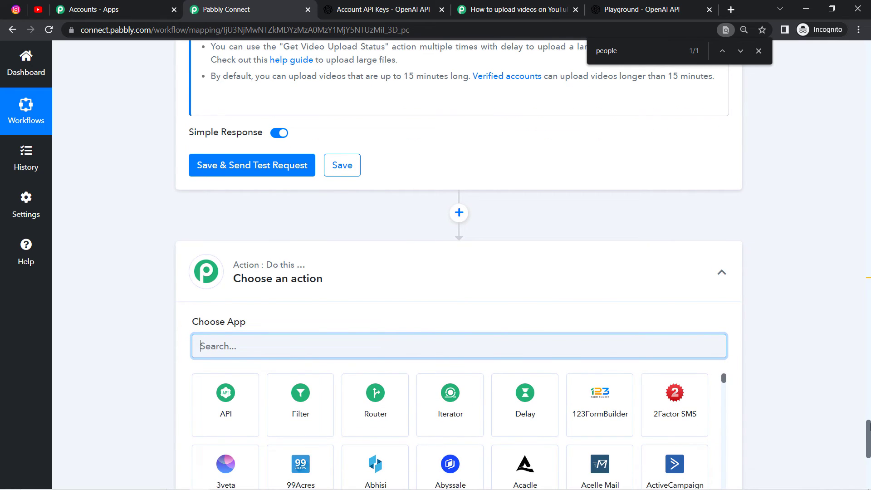
drag(869, 428, 870, 438)
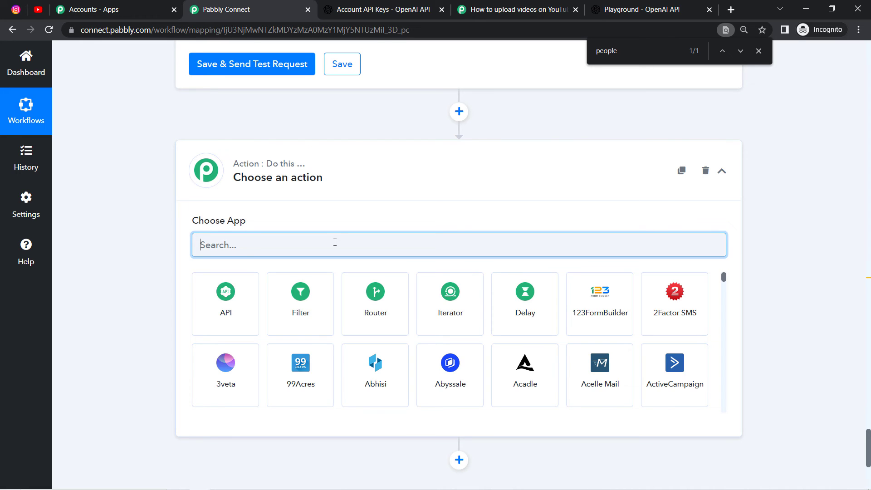
text(dela)
click(220, 325)
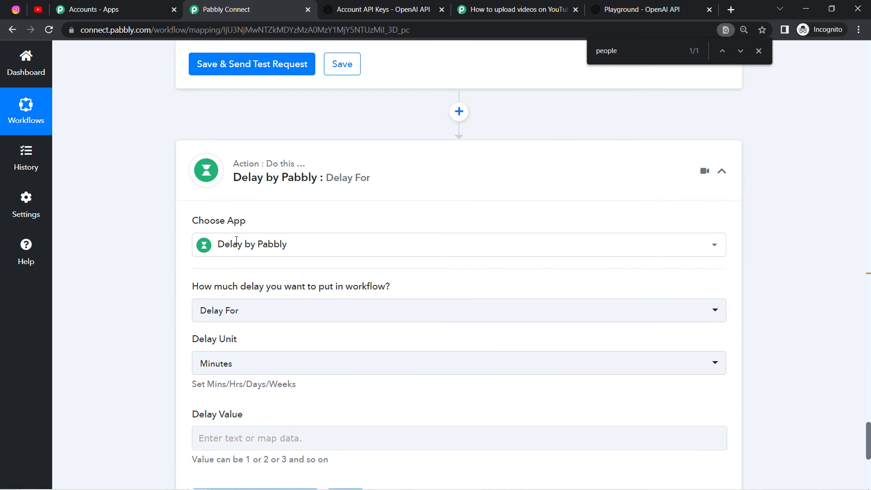
Set the Delay Value to 8 minutes, save the delay step with a test request and check its response.
drag(870, 432, 870, 442)
mouse_move(271, 179)
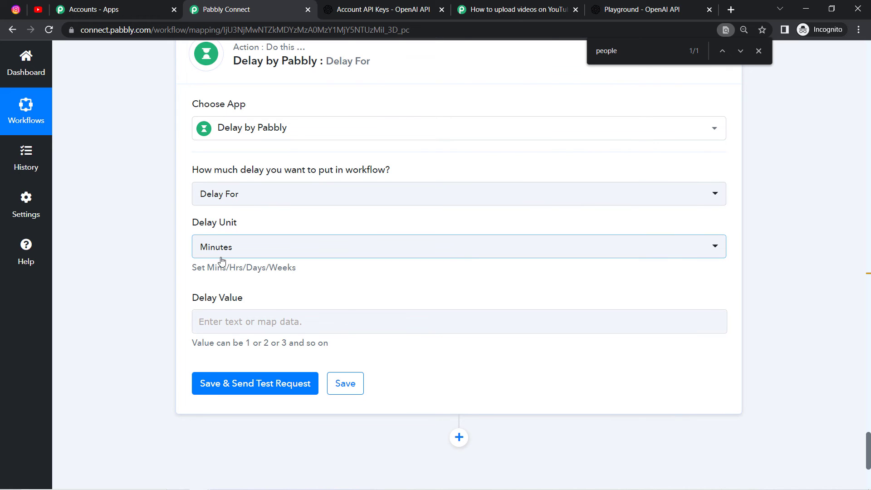
click(217, 323)
text(8)
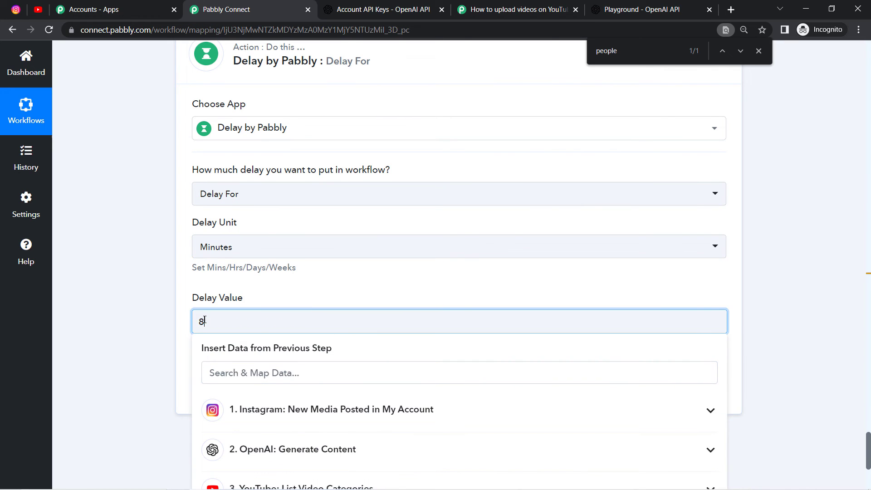
click(154, 346)
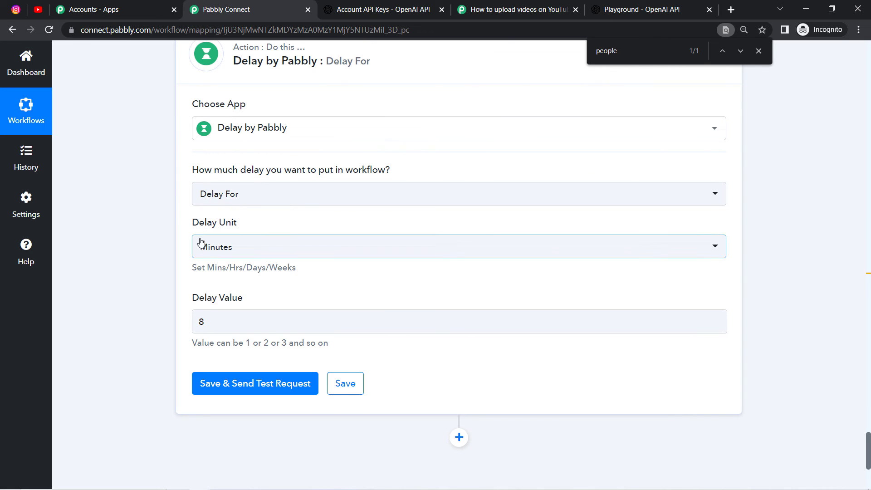
click(211, 385)
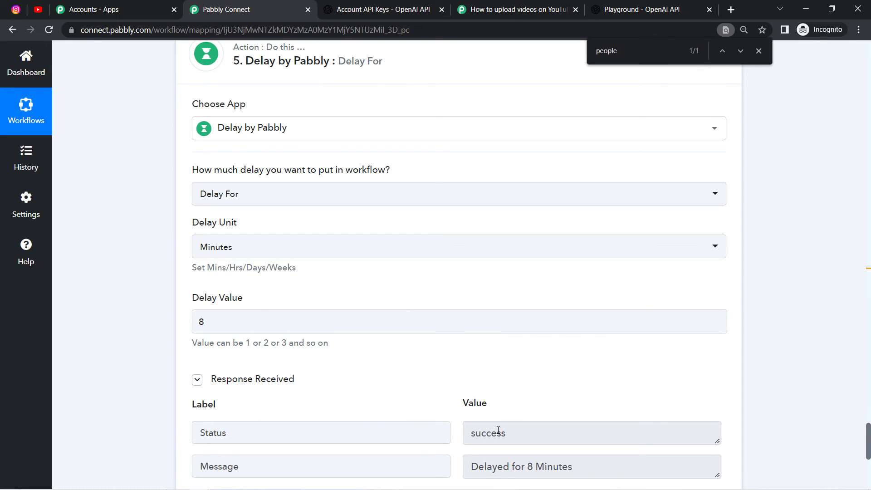
drag(475, 434, 494, 435)
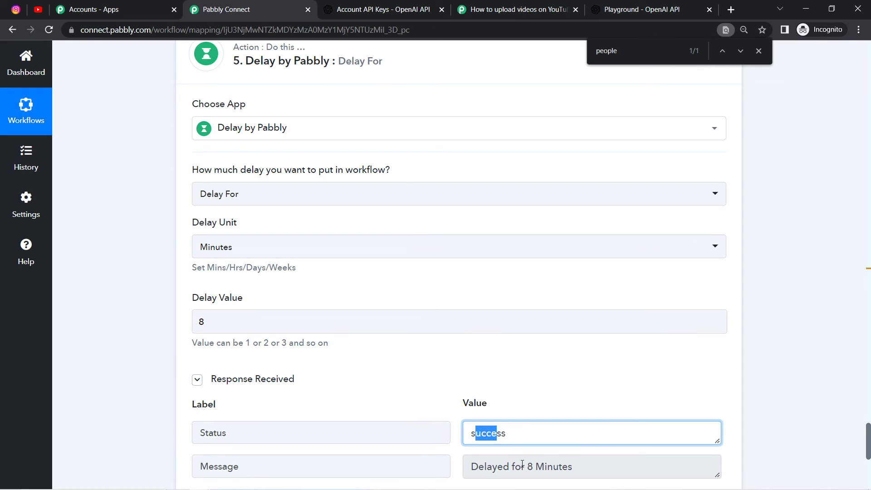
drag(522, 465, 483, 466)
Try to save the YouTube Upload Video step and send its test request.
drag(868, 443, 869, 417)
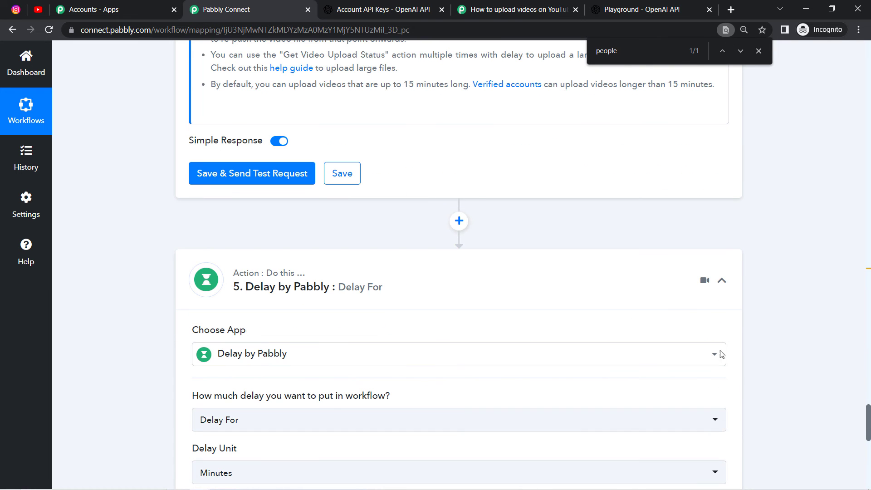
click(246, 176)
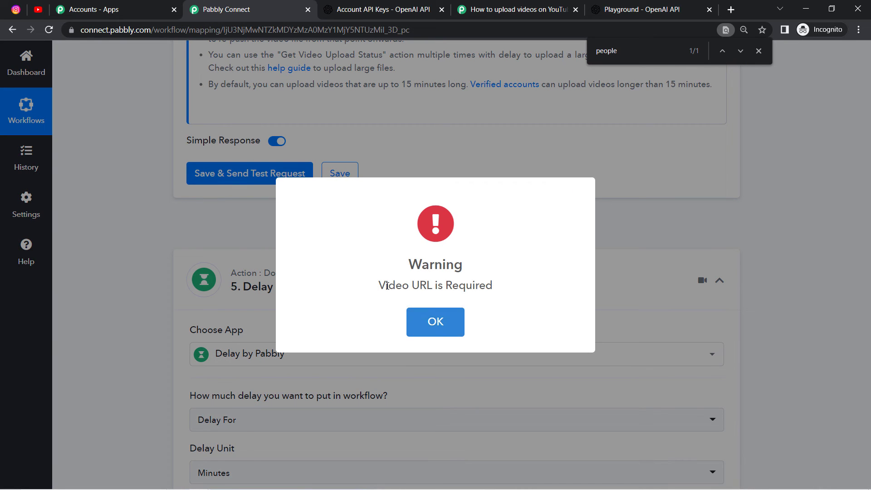
drag(387, 286, 440, 287)
click(421, 322)
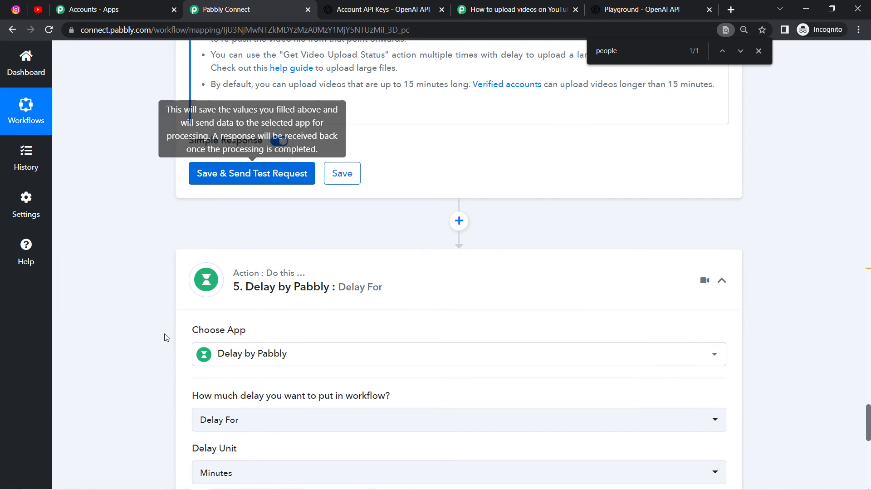
Map the Video URL of the Upload Video step to the Media Url from the Instagram trigger.
scroll(165, 337, up, 10)
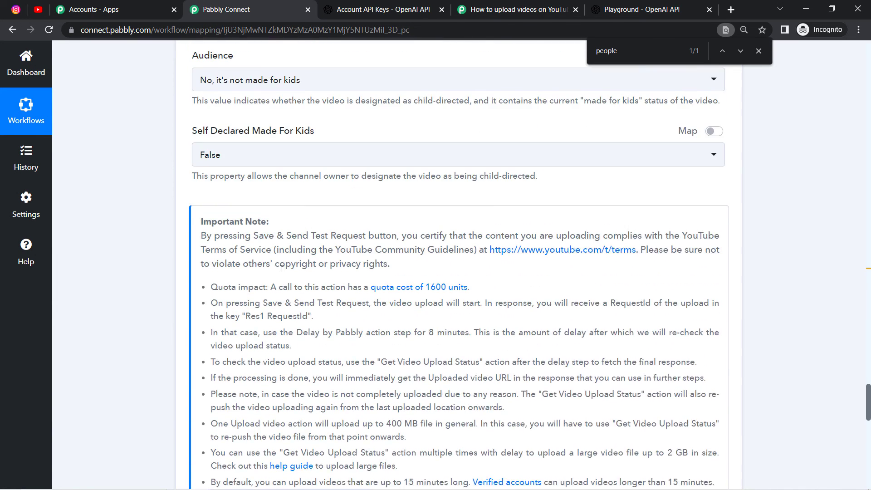
scroll(291, 250, up, 12)
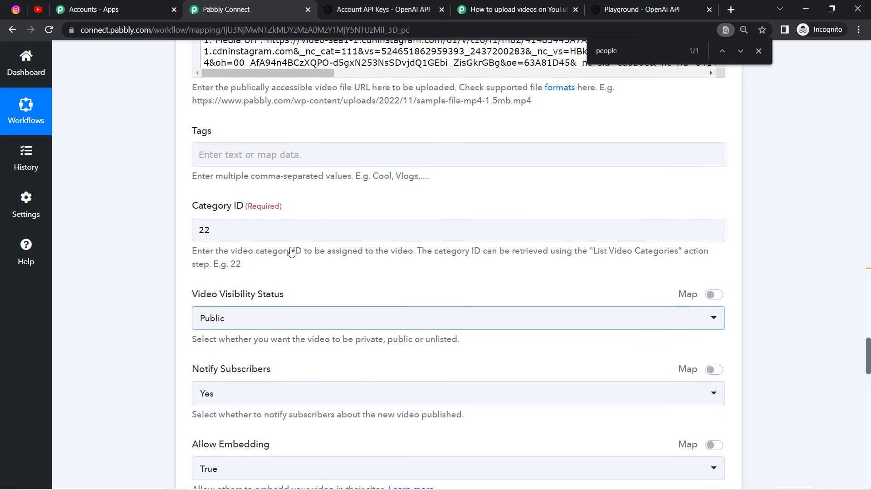
scroll(291, 250, up, 3)
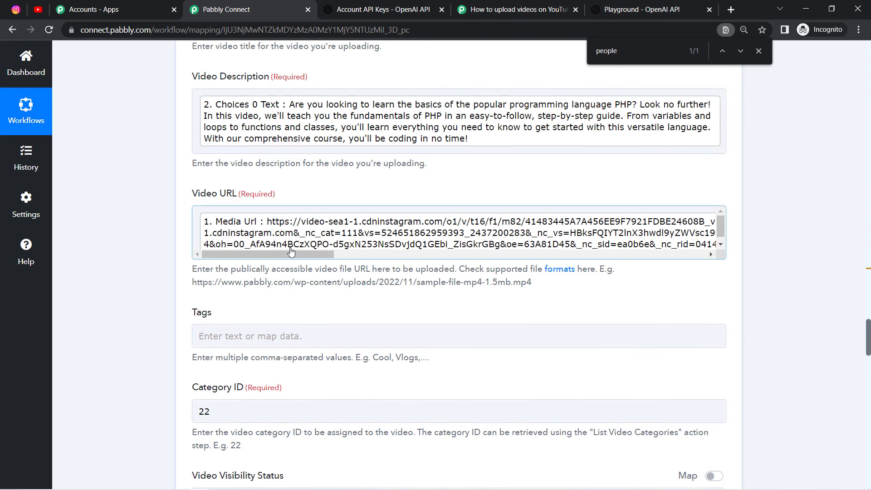
scroll(271, 246, up, 3)
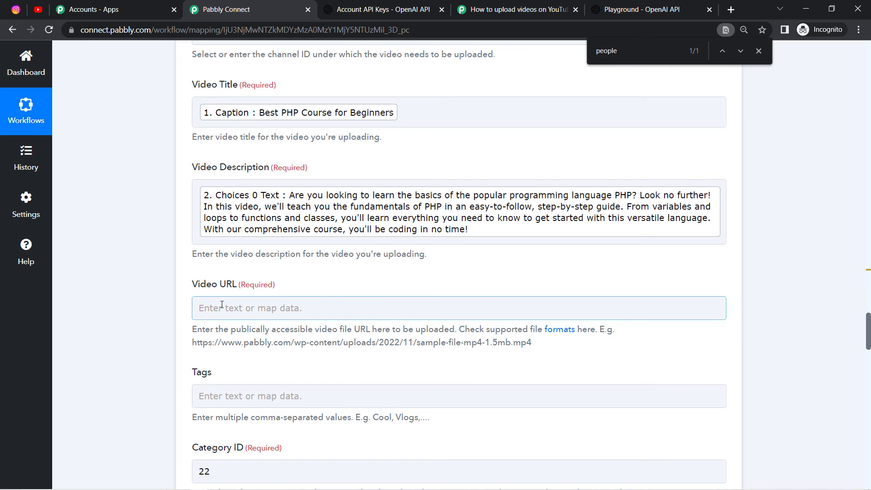
click(222, 304)
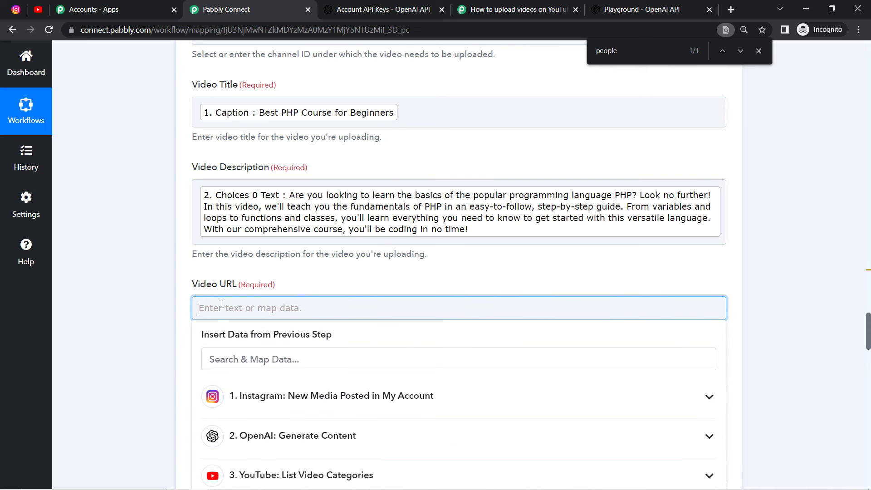
scroll(867, 324, down, 5)
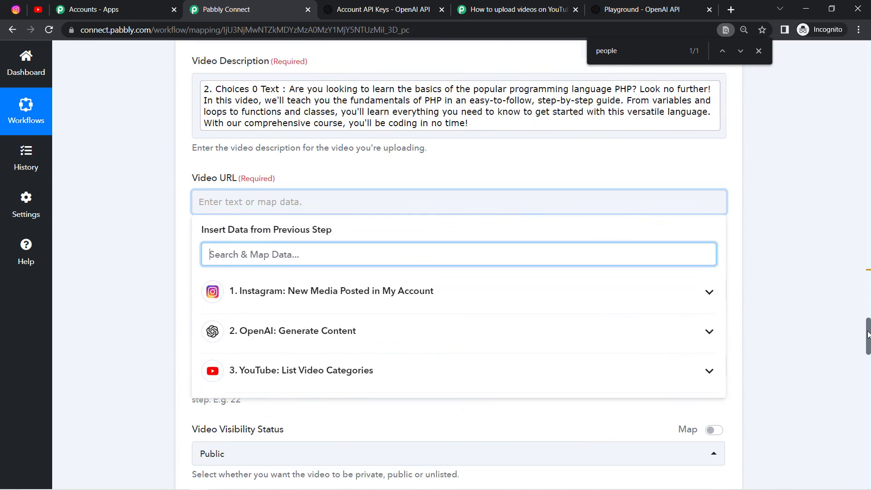
click(418, 177)
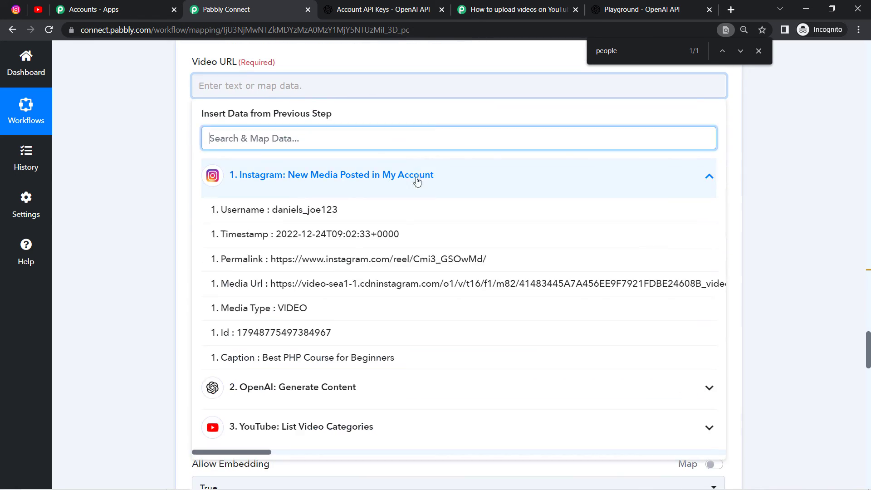
click(287, 291)
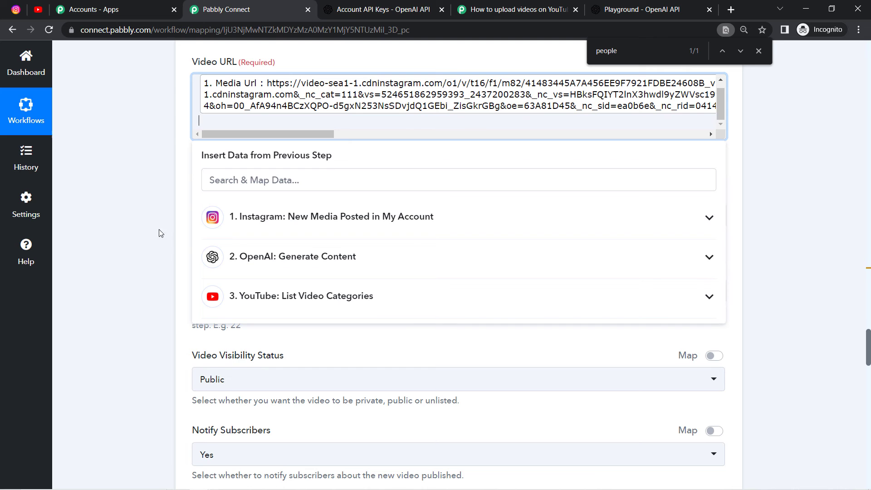
click(146, 243)
Save the Upload Video step with a test request and check the video title and VideoUrl in its response.
scroll(869, 342, down, 15)
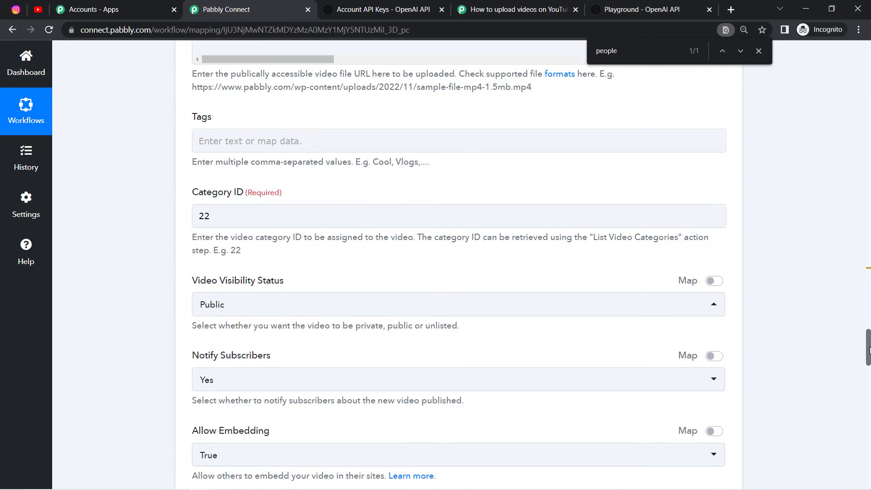
click(284, 321)
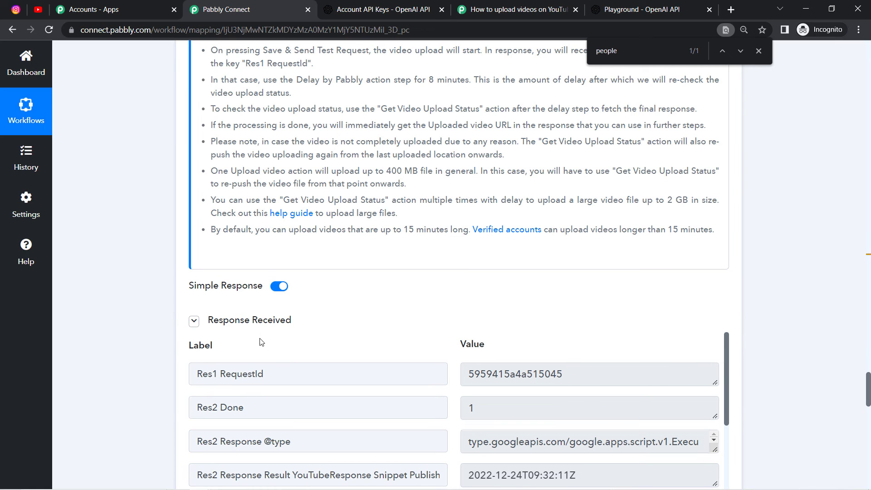
drag(869, 383, 868, 399)
drag(491, 276, 635, 273)
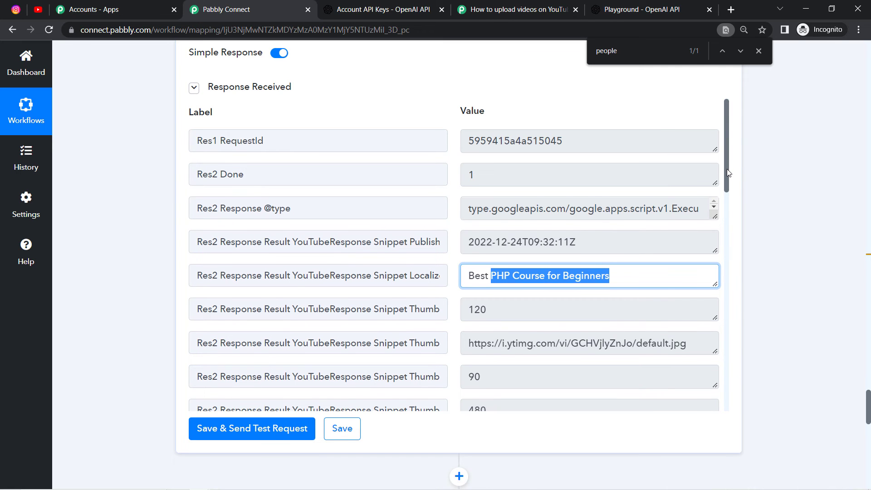
drag(728, 172, 738, 347)
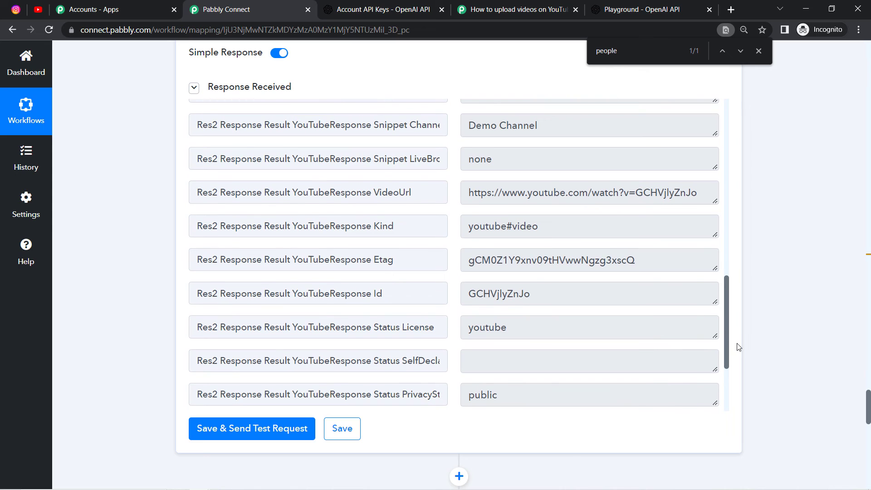
drag(358, 196, 410, 199)
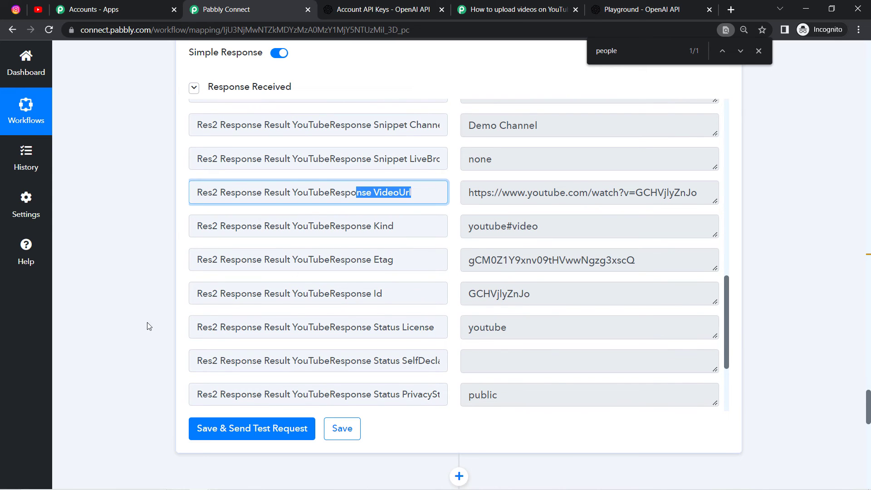
click(126, 335)
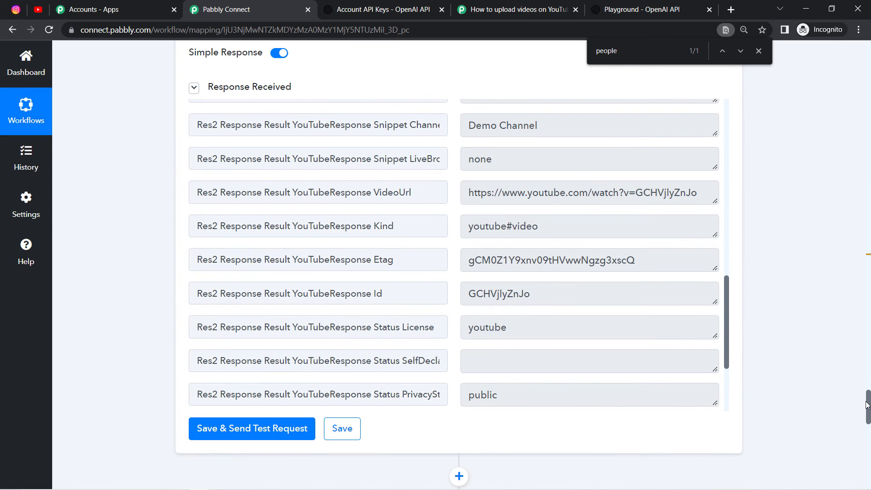
Reload the workflow page and switch back to the guide on uploading videos to YouTube.
drag(868, 404, 868, 450)
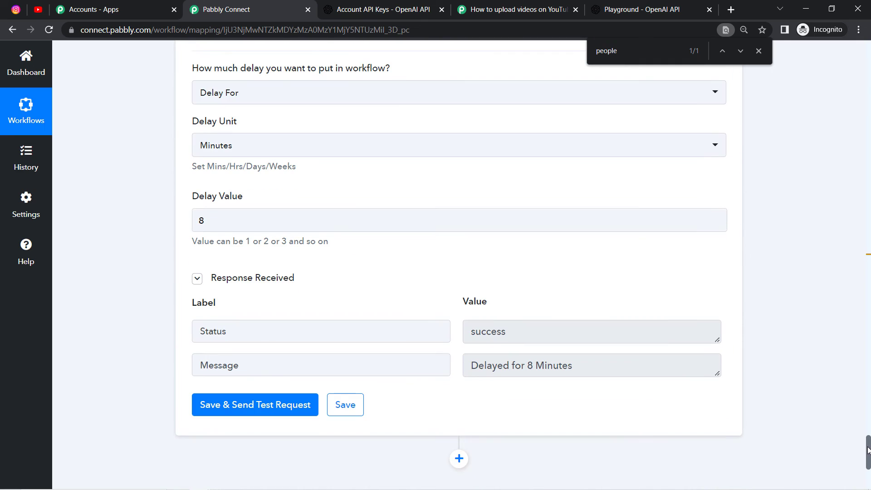
click(49, 30)
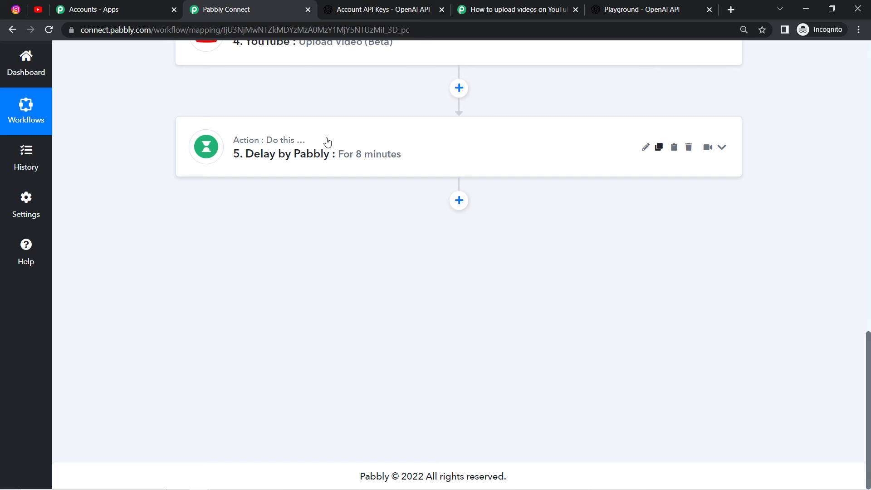
click(495, 6)
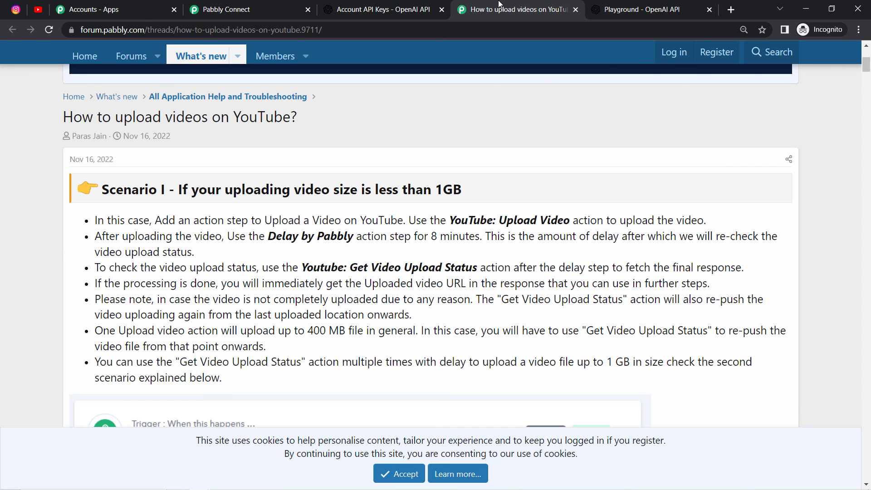
Read the guide's instruction on using the YouTube Get Video Upload Status action after the delay to fetch the final response.
drag(116, 271, 395, 268)
click(350, 267)
drag(338, 267, 486, 267)
click(485, 267)
drag(331, 269, 471, 266)
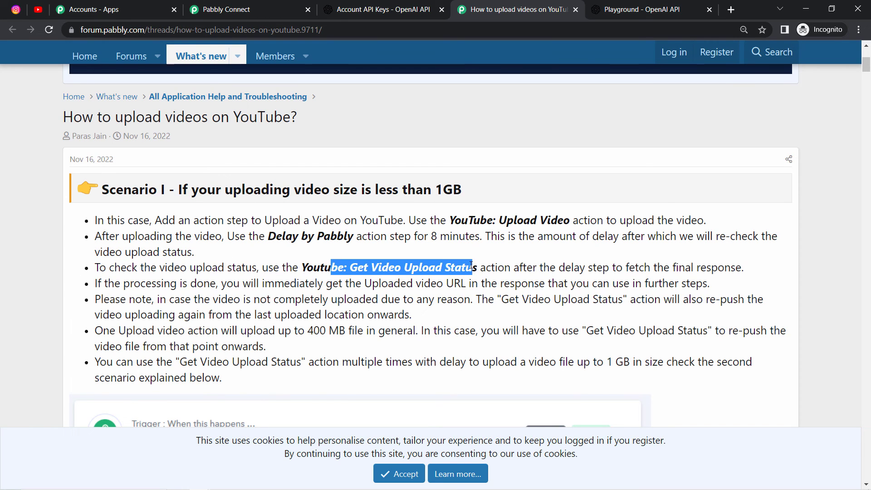
drag(530, 271, 737, 267)
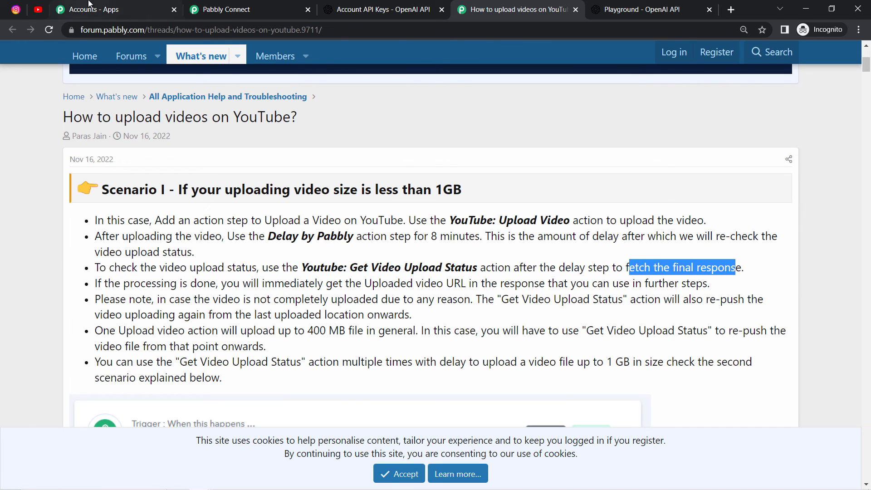
Return to the Pabbly Connect workflow and add a YouTube action after the delay with the event Get Video Upload Status (Beta).
click(220, 8)
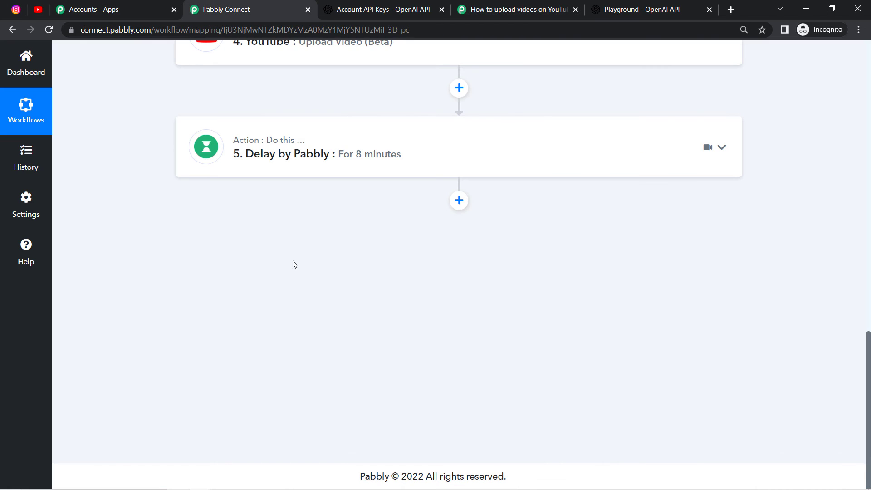
click(458, 200)
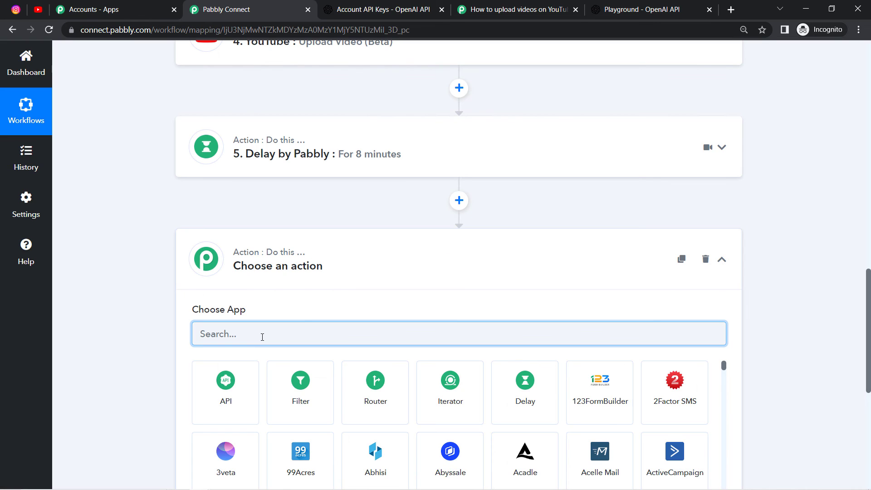
text(youtube)
click(226, 393)
text(upl)
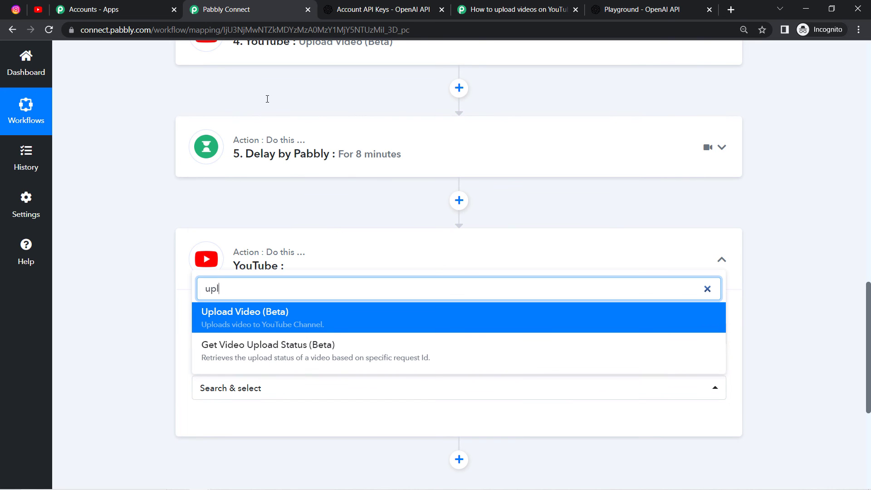
click(267, 356)
Map the Request ID of the Get Video Upload Status step to Res1 RequestId from the YouTube Upload Video step.
drag(307, 333, 521, 338)
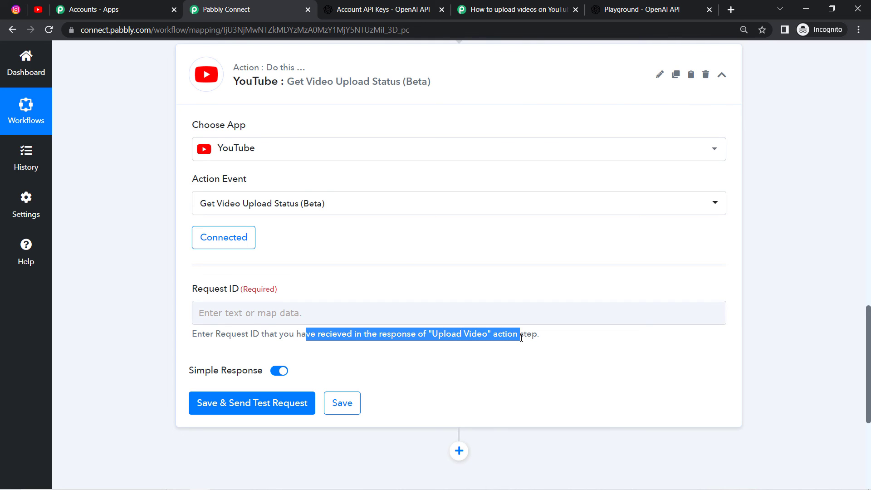
scroll(869, 320, down, 4)
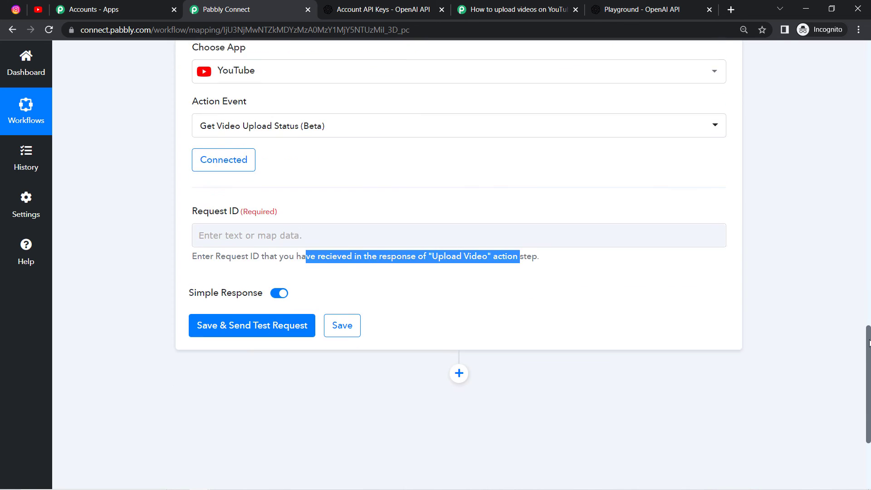
click(294, 136)
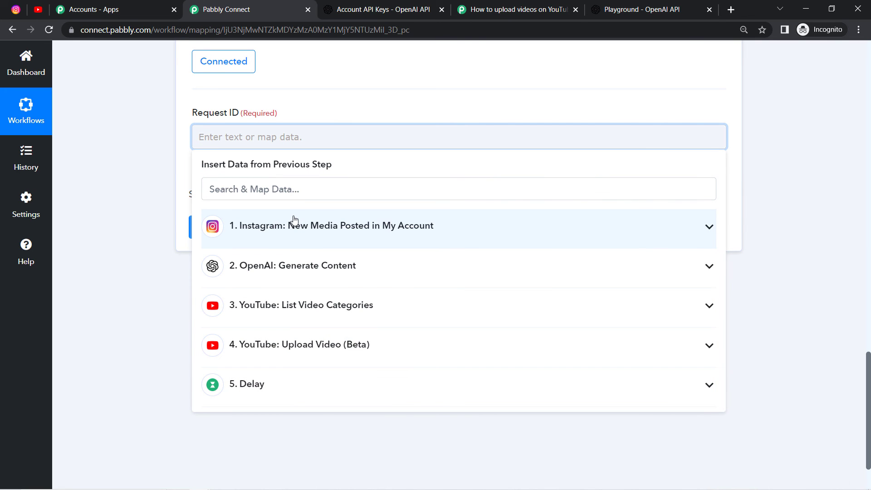
click(282, 349)
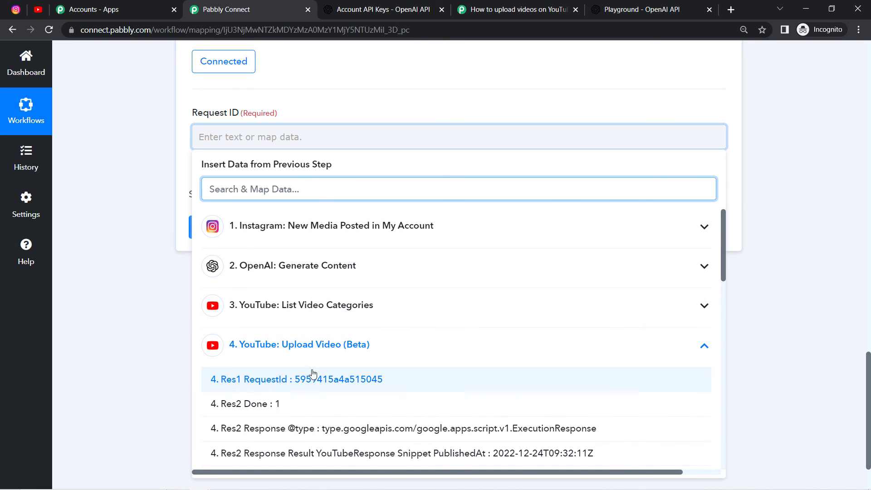
click(300, 379)
click(142, 268)
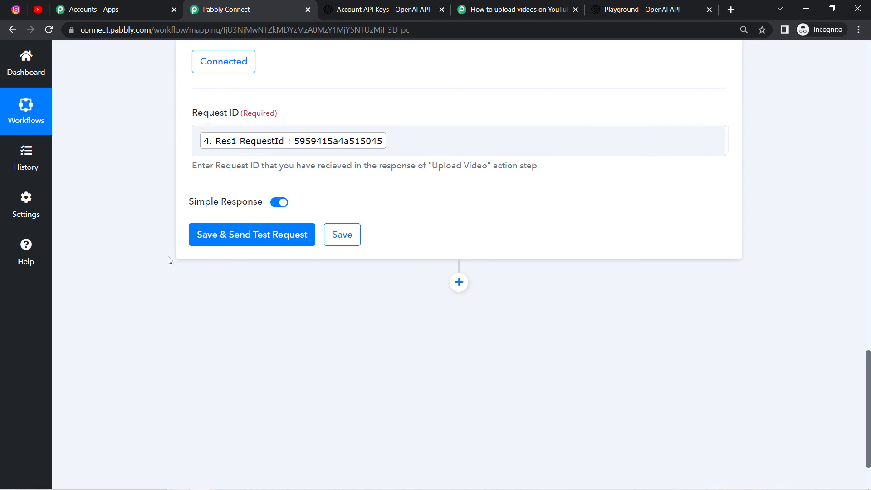
Save the Get Video Upload Status step with a test request and check the upload and privacy status in its response.
click(223, 243)
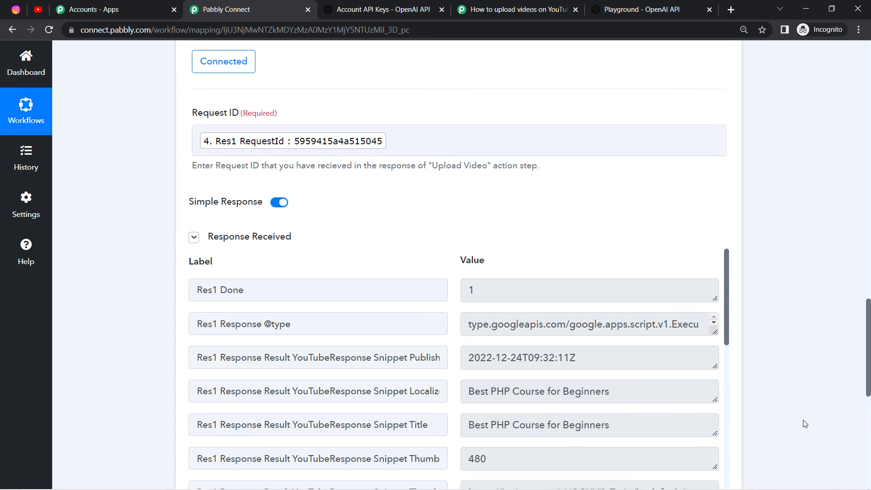
scroll(869, 352, down, 2)
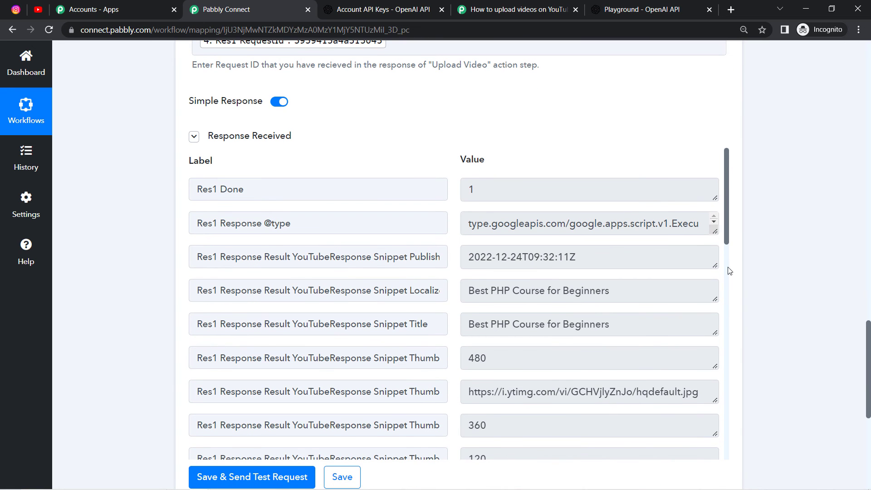
scroll(726, 222, down, 2)
drag(731, 273, 750, 453)
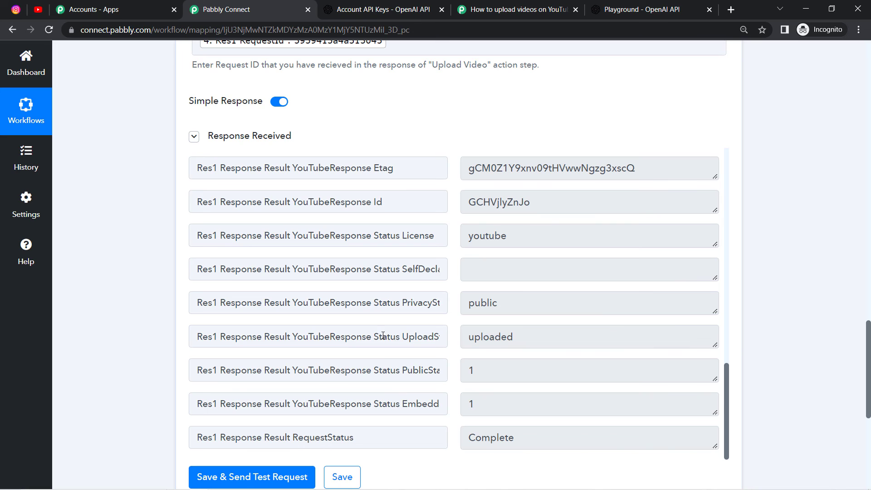
drag(383, 336, 507, 340)
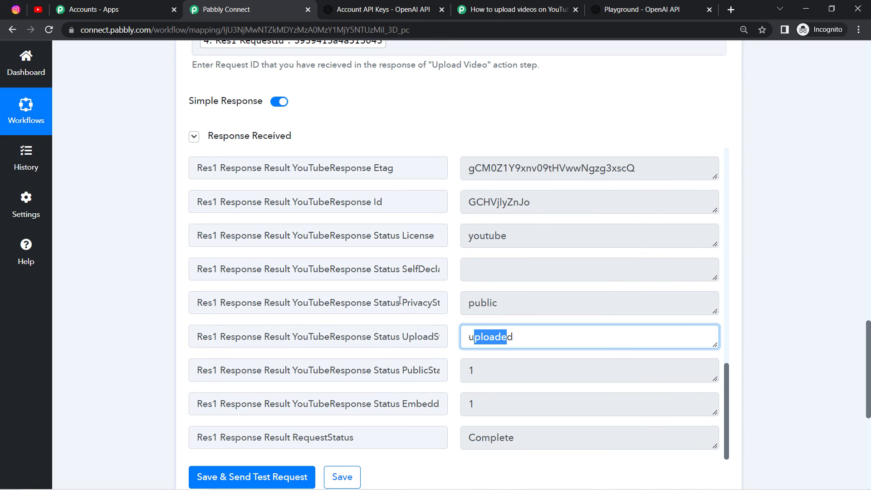
drag(400, 301, 507, 305)
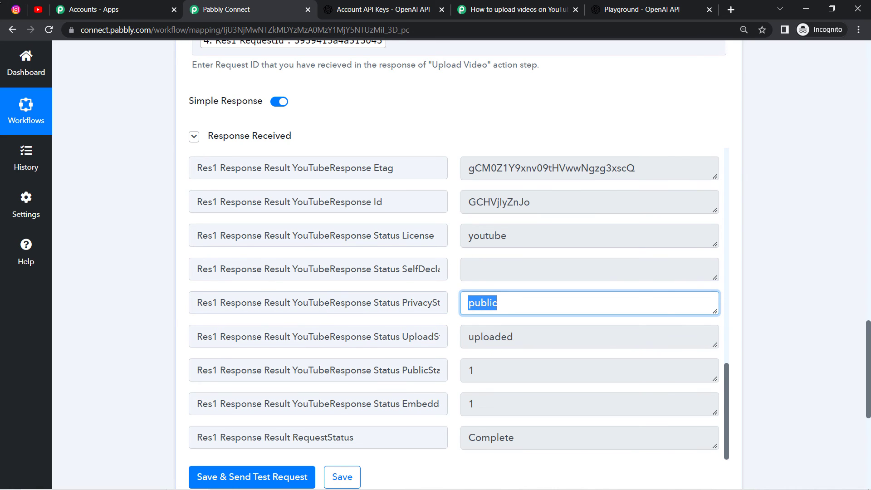
Switch to YouTube Studio, refresh the channel content, and open the newest "Best PHP Course for Beginners" video for viewing on YouTube.
click(45, 11)
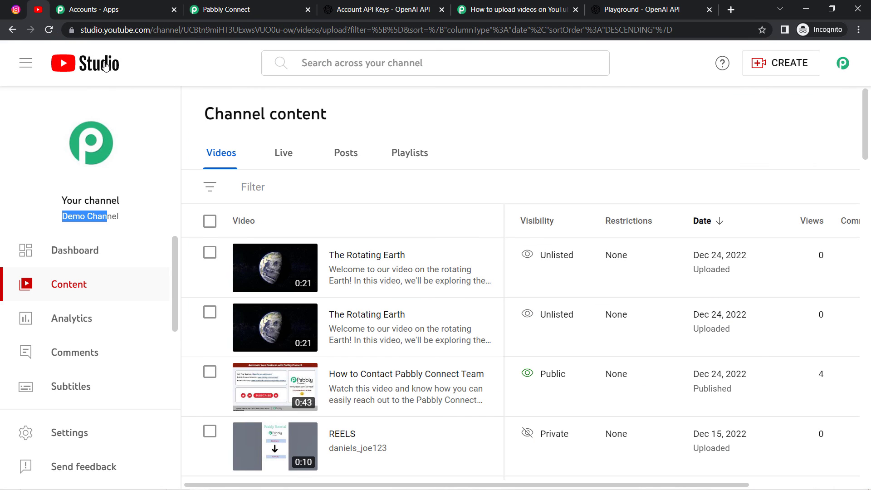
click(48, 29)
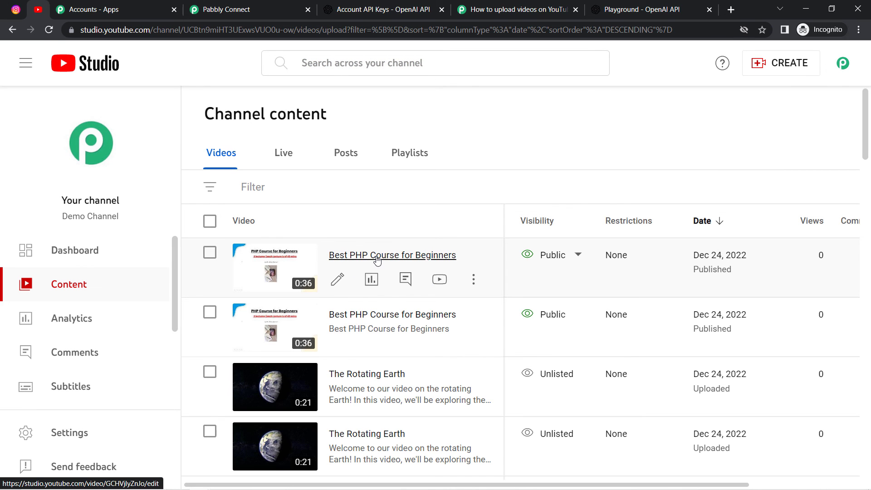
click(366, 259)
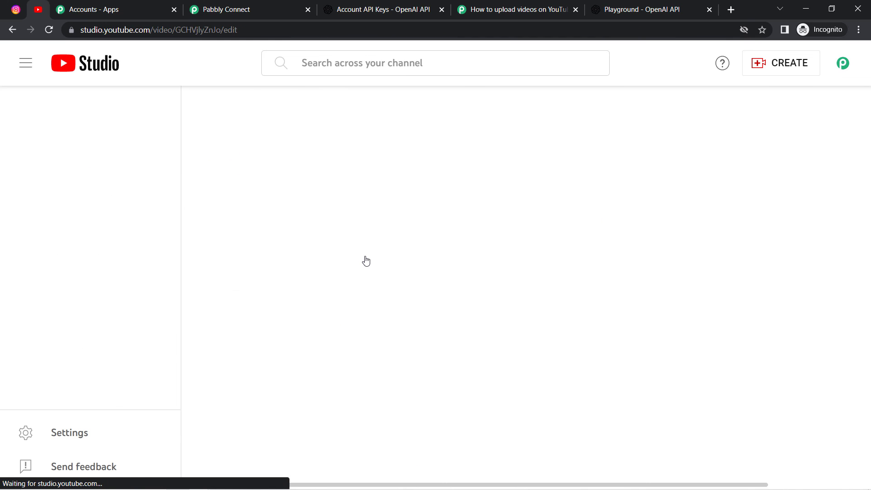
click(90, 178)
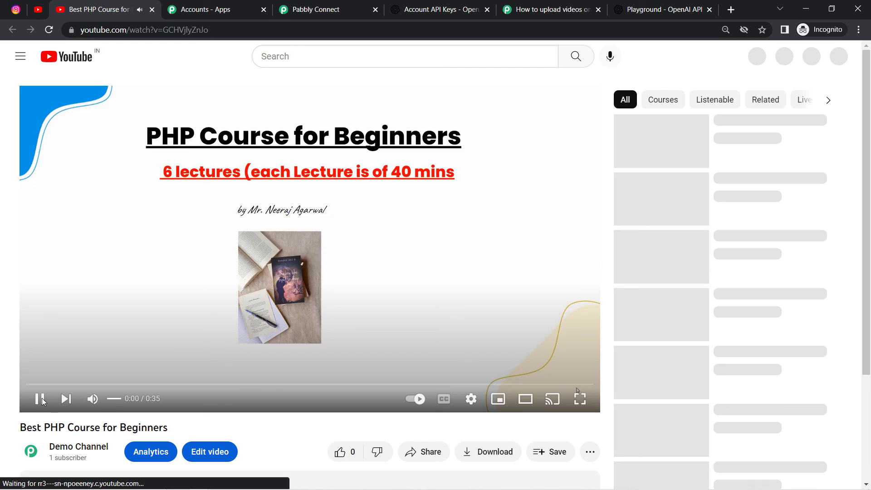
Check the uploaded video's title and description in its YouTube Studio details and compare it with the original Instagram post.
click(210, 452)
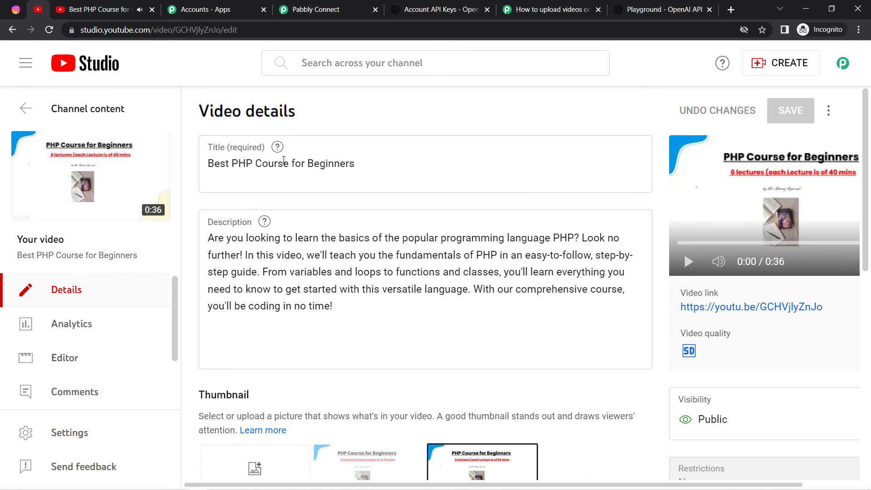
drag(208, 166, 355, 166)
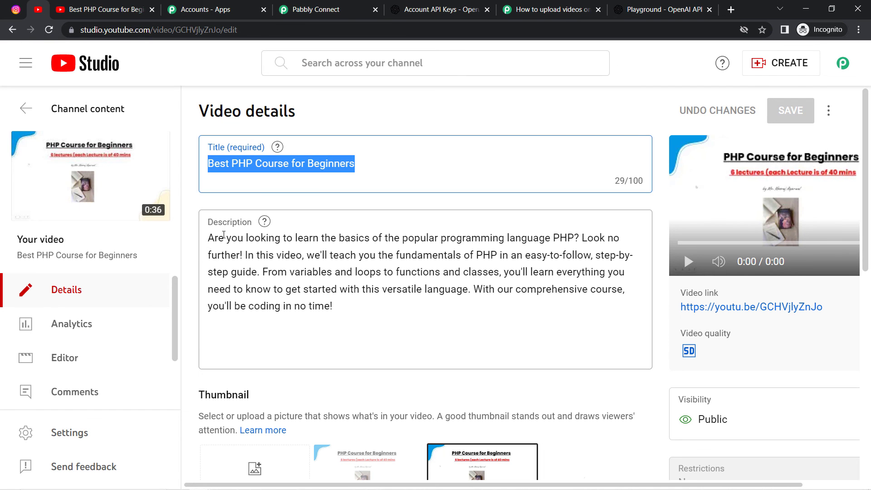
drag(226, 238, 323, 306)
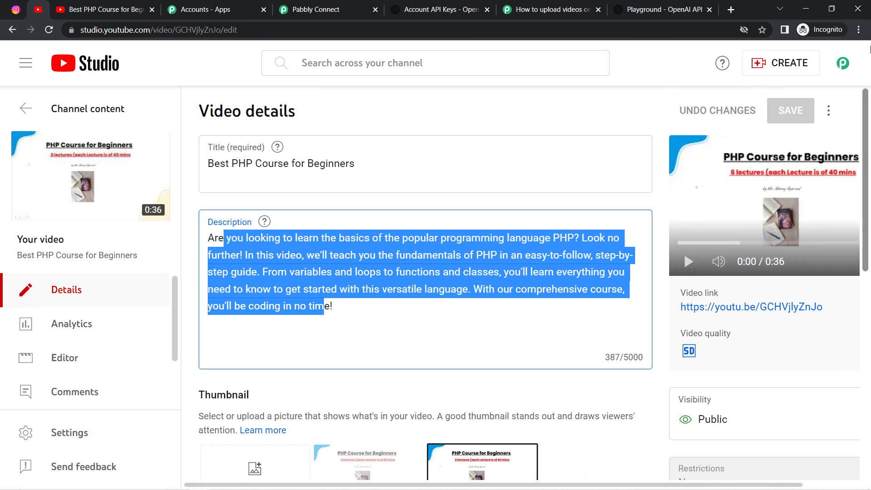
click(14, 11)
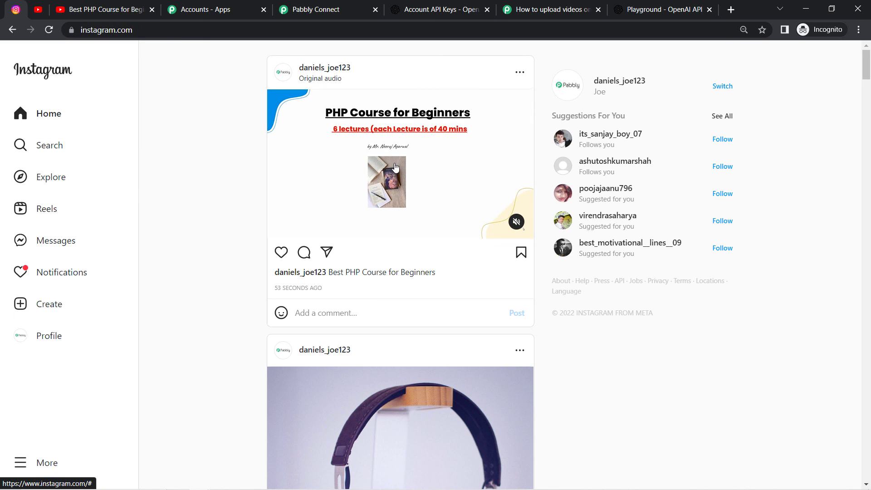
Return to the Pabbly Connect workflow, collapse the Instagram trigger, and review all steps from the trigger to Get Video Upload Status.
click(299, 8)
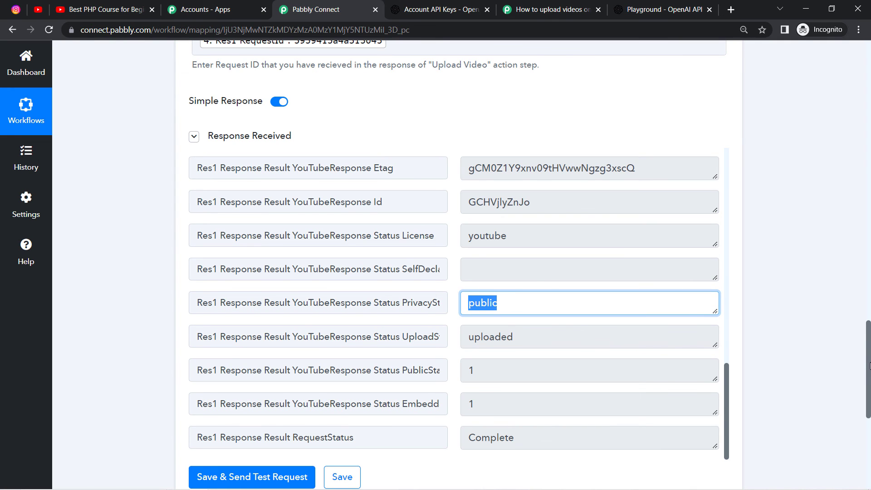
drag(869, 365, 843, 58)
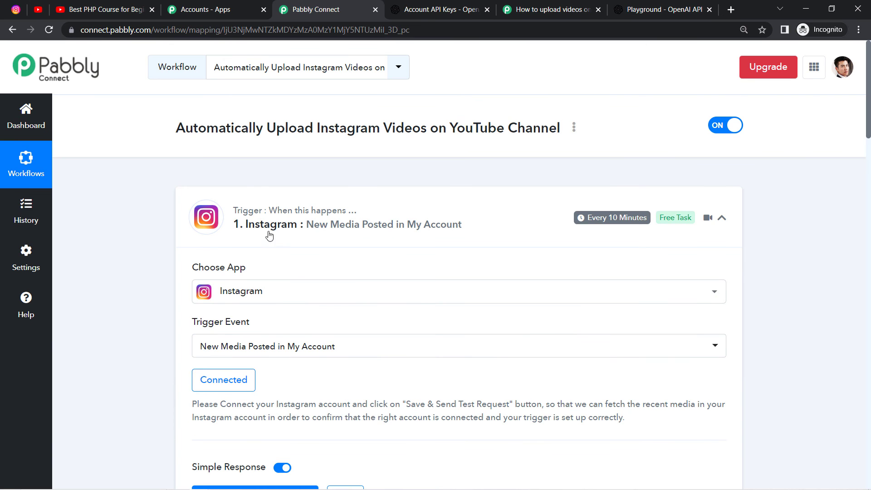
click(292, 217)
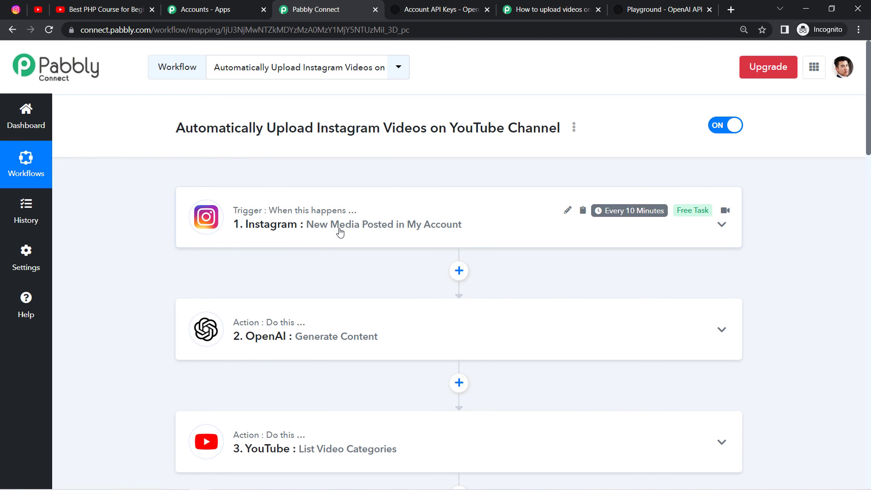
mouse_move(615, 217)
scroll(394, 226, down, 5)
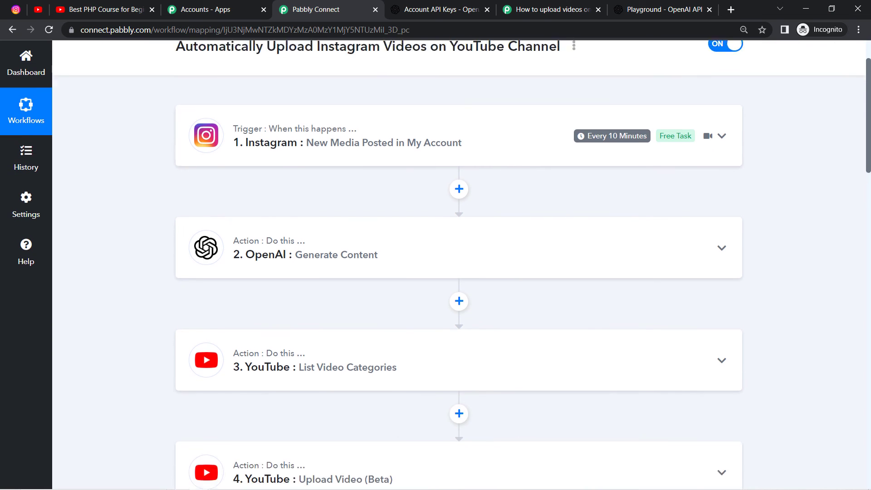
scroll(459, 263, down, 9)
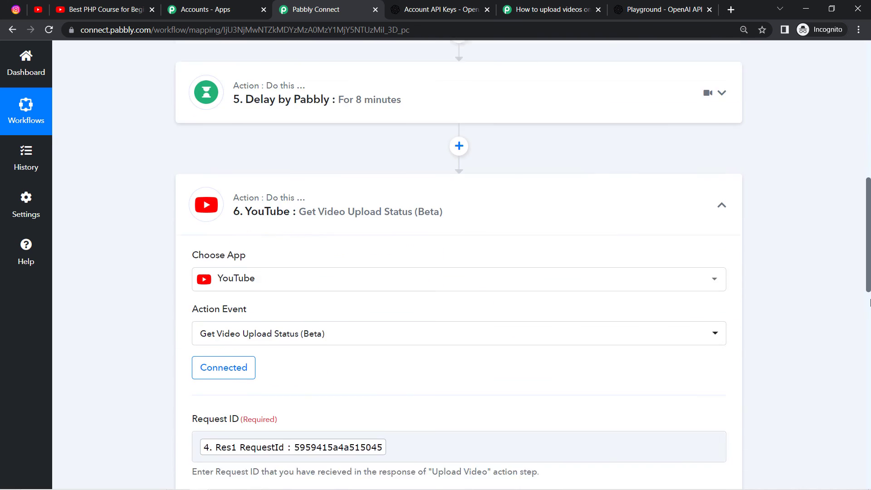
scroll(459, 263, up, 15)
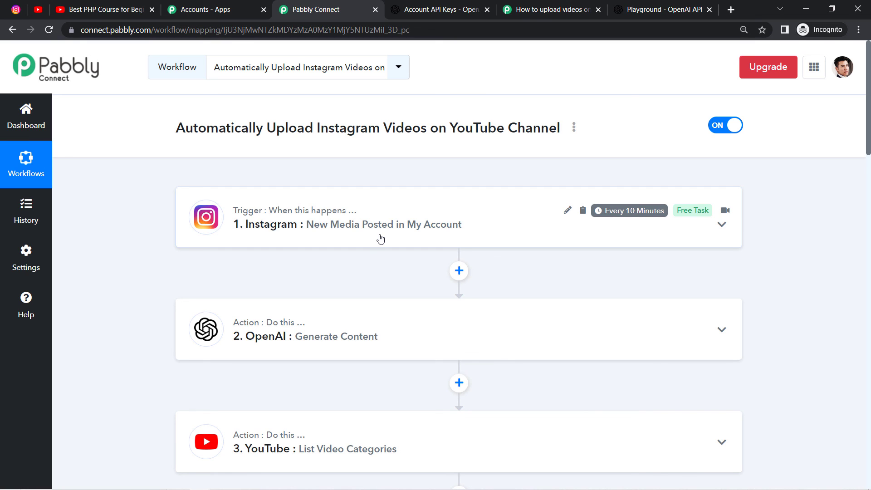
Generate the share link for the workflow "Automatically Upload Instagram Videos on YouTube Channel" and select the link.
click(574, 128)
click(510, 188)
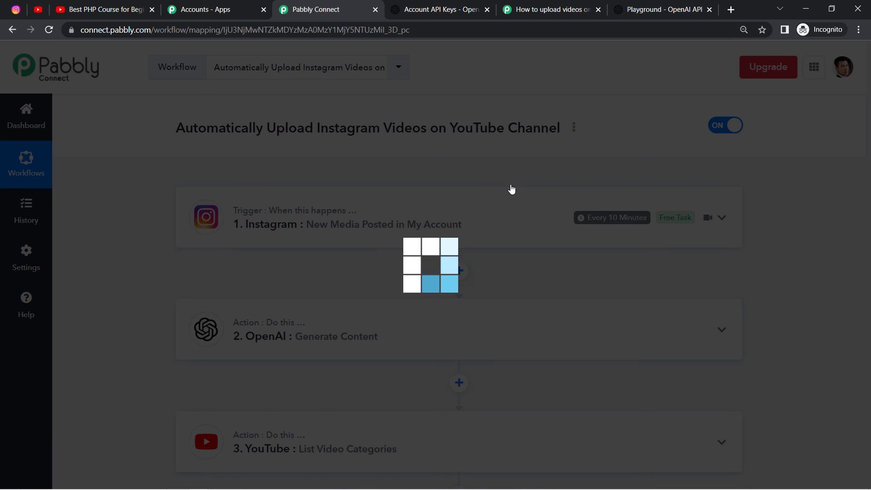
click(365, 263)
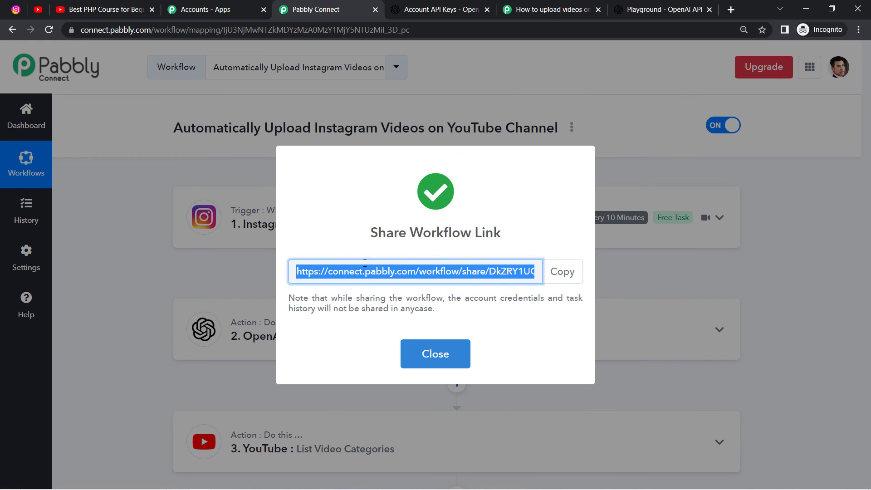